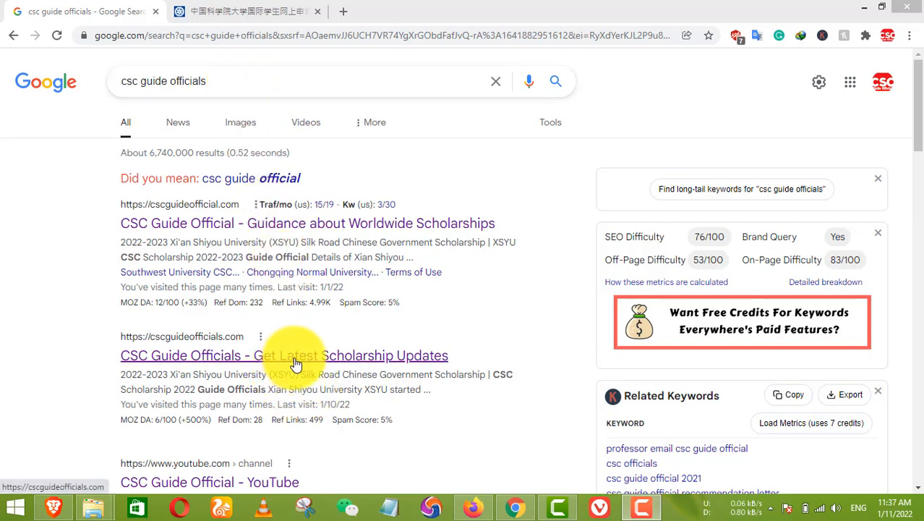
Open the "CSC Guide Officials - Get Latest Scholarship Updates" search result in a new tab and switch to it
left_click(72, 329)
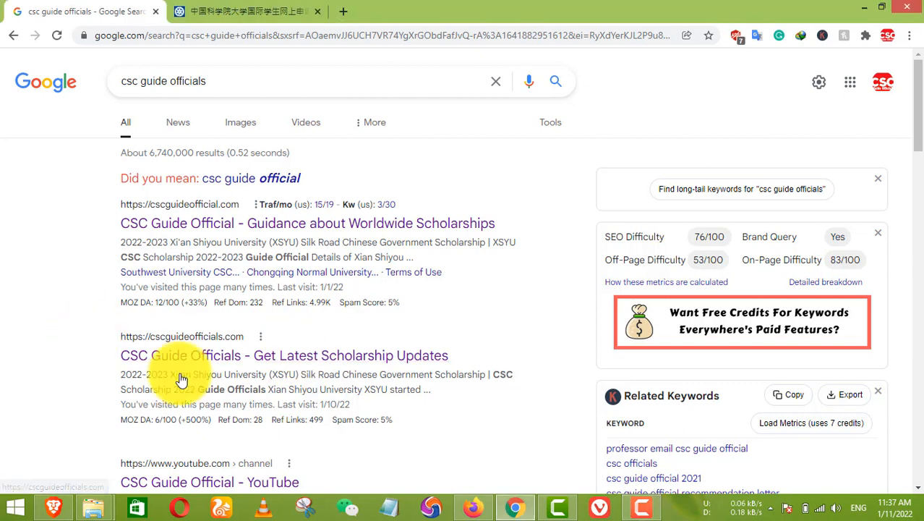
right_click(295, 365)
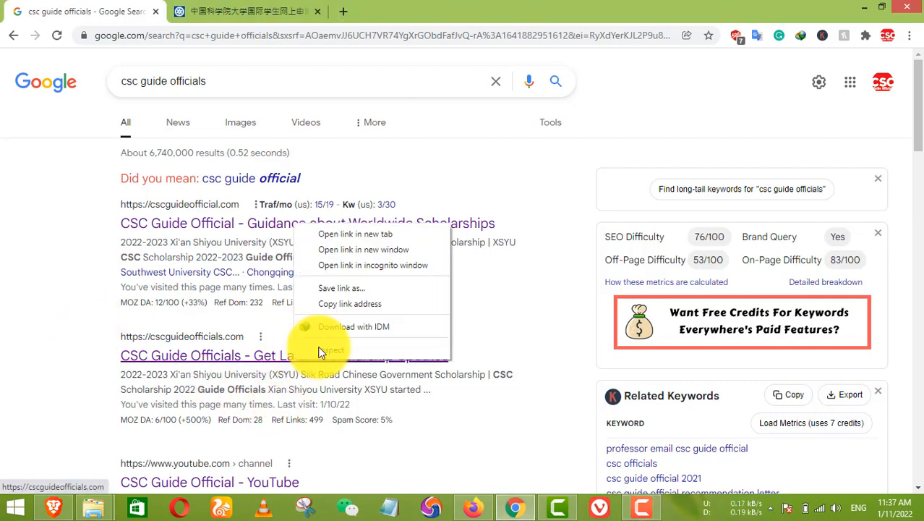
left_click(347, 234)
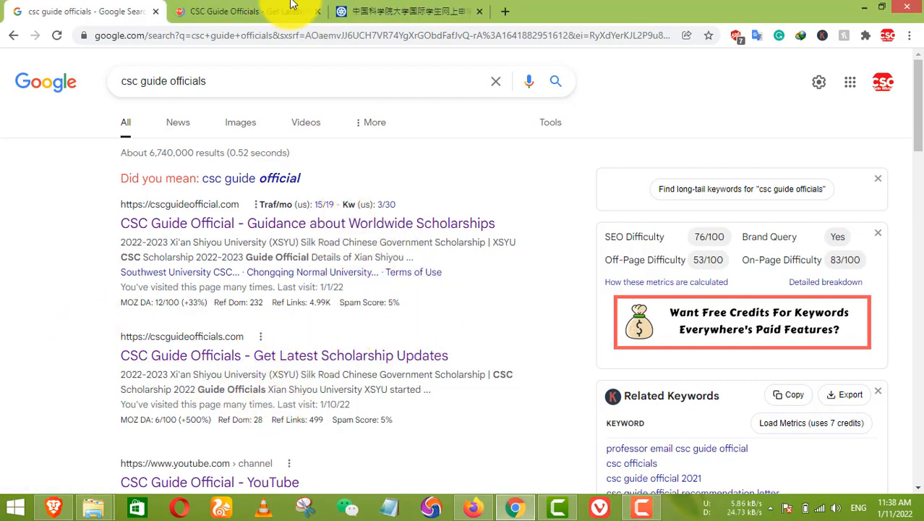
left_click(298, 12)
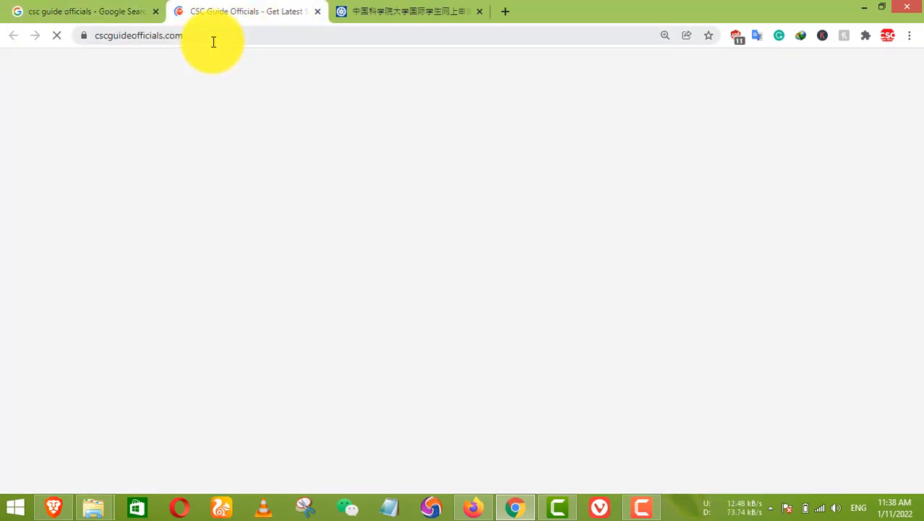
Reduce the page zoom to 110% and open the CSC Scholarship Admissions category
key("ctrl+minus")
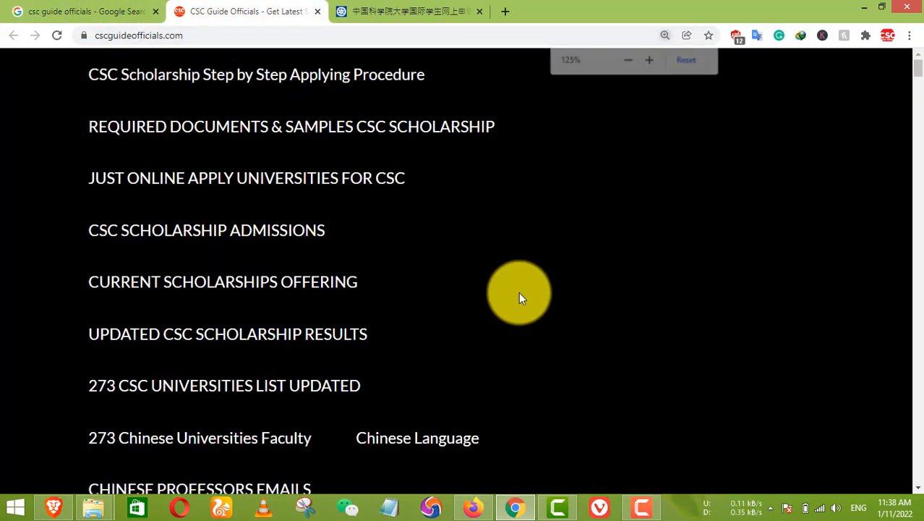
key("ctrl+minus")
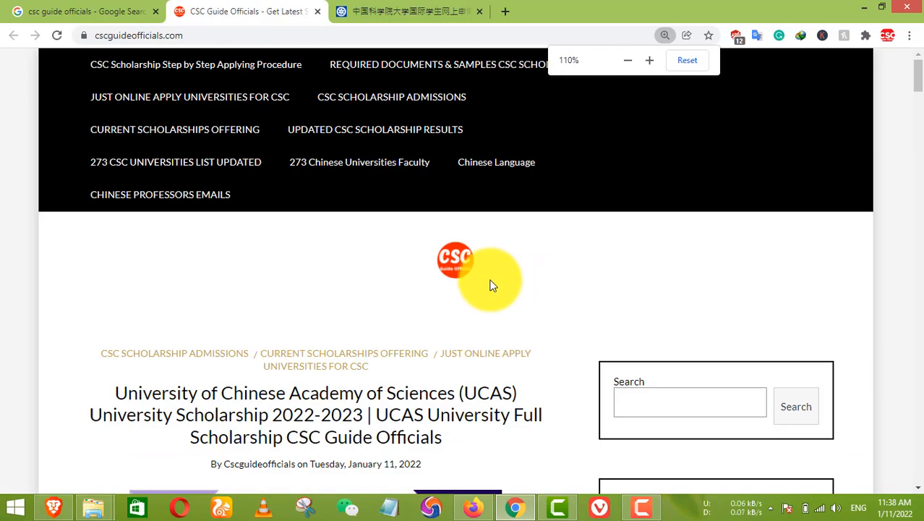
left_click(399, 98)
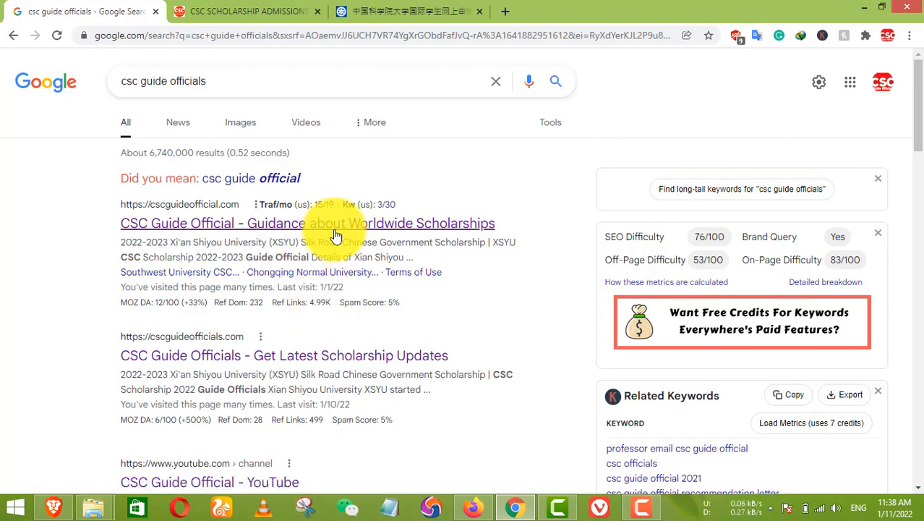
Look through the CSC Scholarship Admissions listing for the two University of Chinese Academy of Sciences (UCAS) posts
left_click(269, 11)
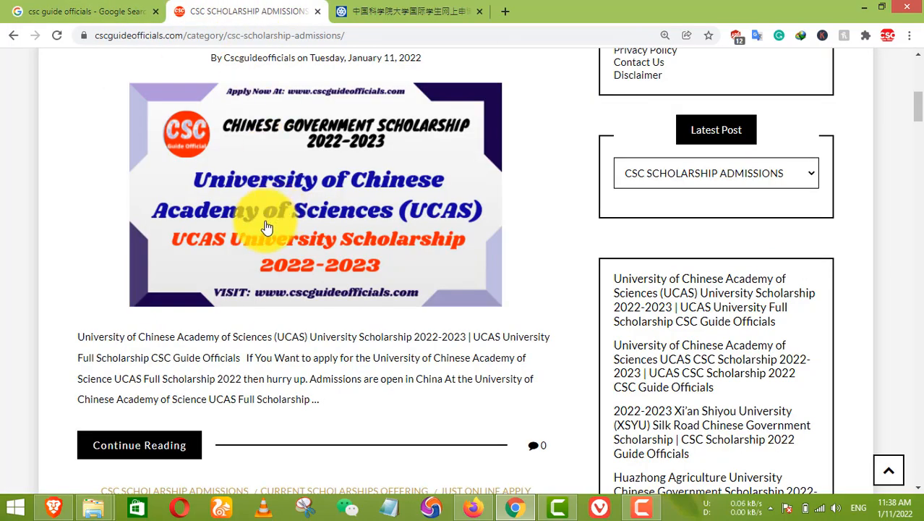
scroll(282, 246, "up", 2)
scroll(325, 266, "down", 1)
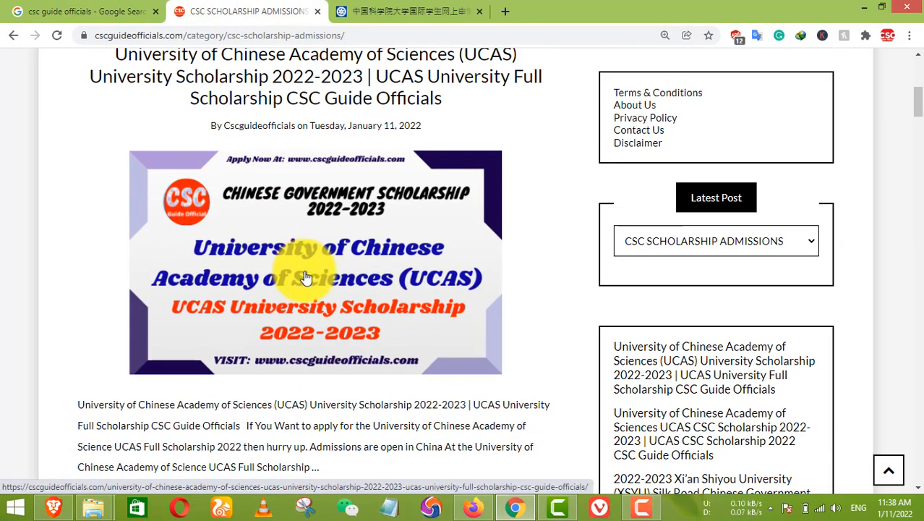
scroll(305, 277, "down", 10)
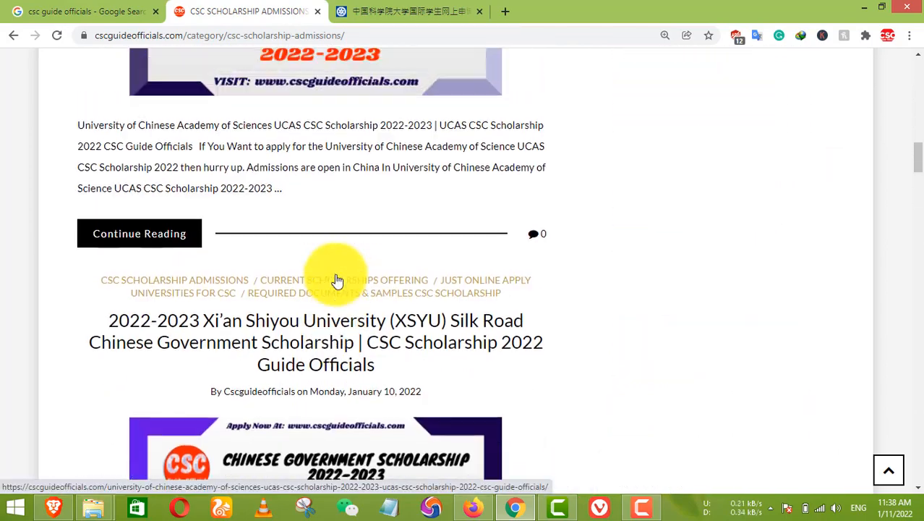
scroll(336, 280, "up", 12)
scroll(329, 226, "down", 5)
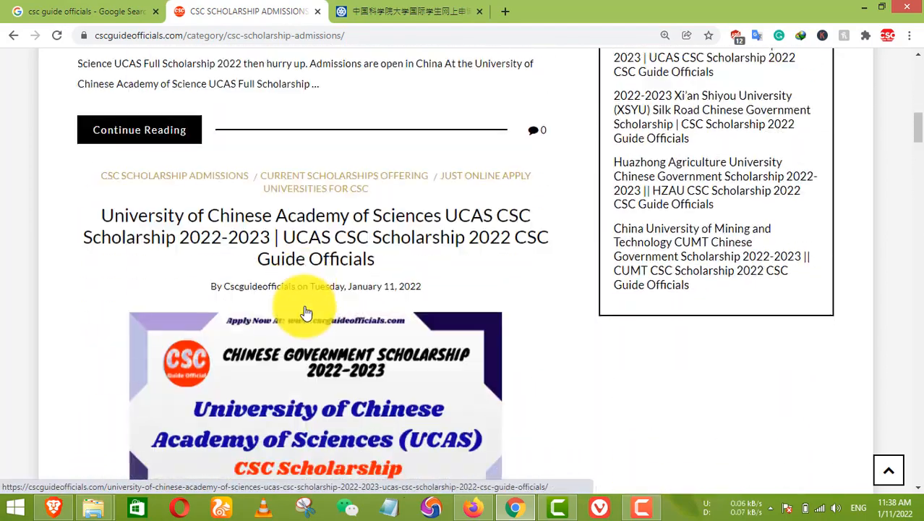
scroll(307, 313, "down", 9)
scroll(313, 309, "up", 14)
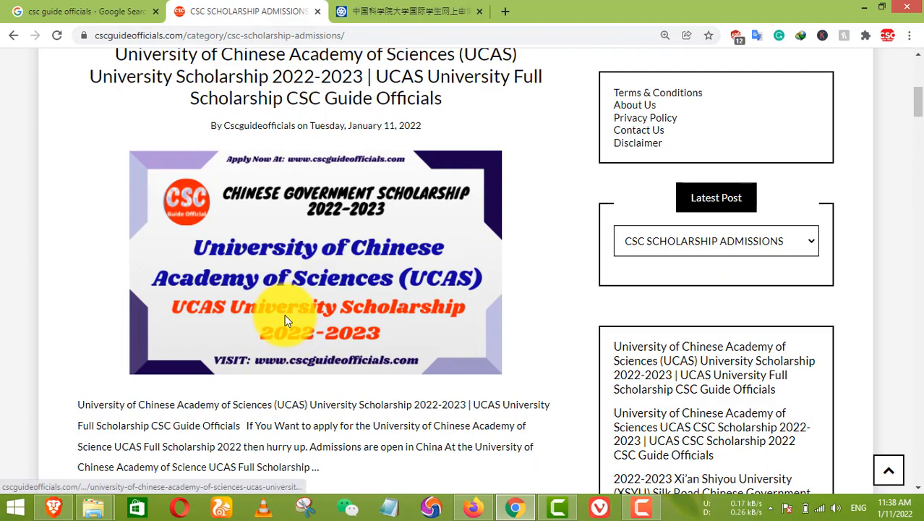
Start entering "csc" as an address in a new tab and return to the csc guide officials search results
left_click(62, 11)
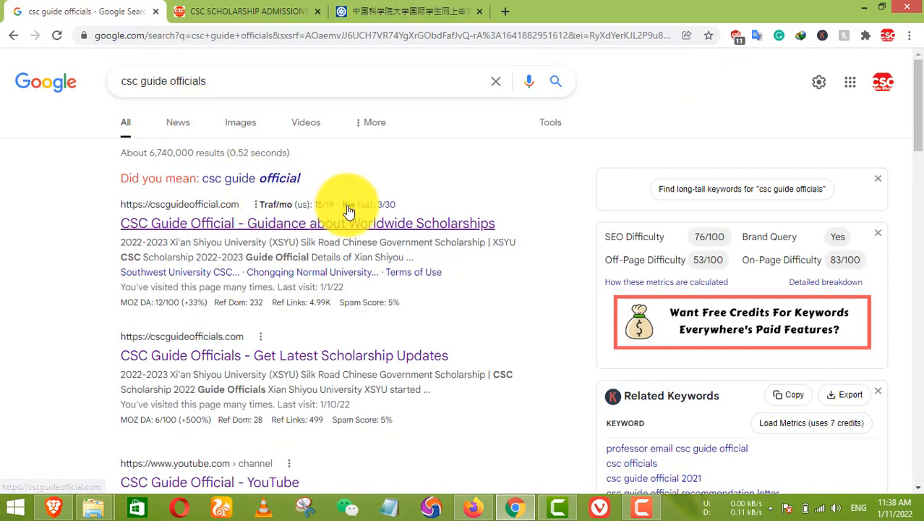
mouse_move(348, 211)
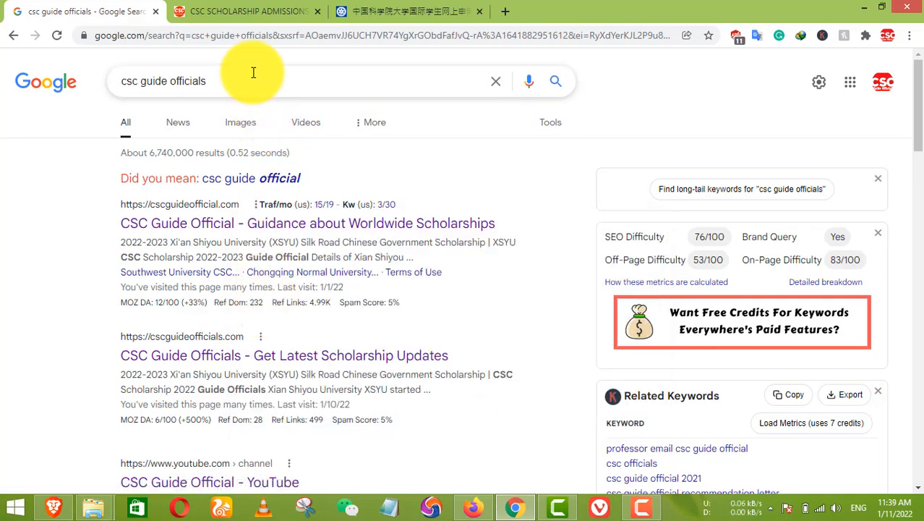
left_click(503, 11)
type("csc")
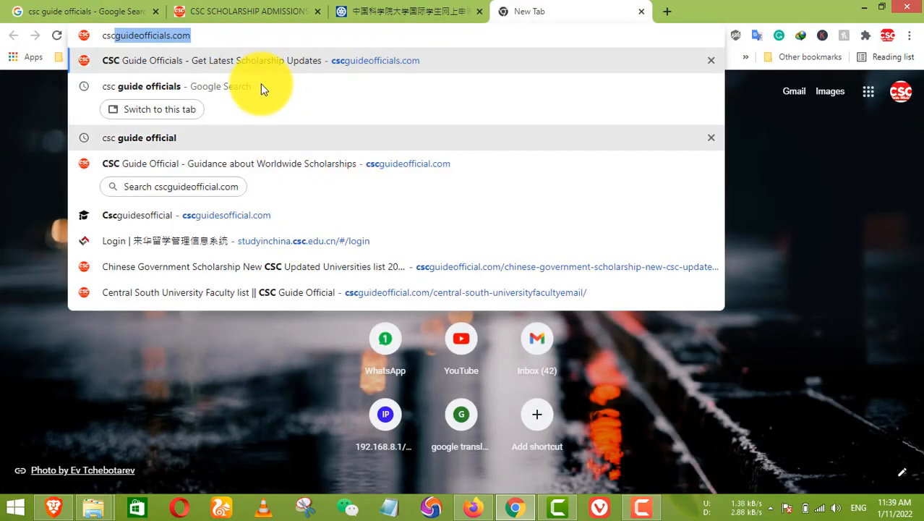
left_click(78, 10)
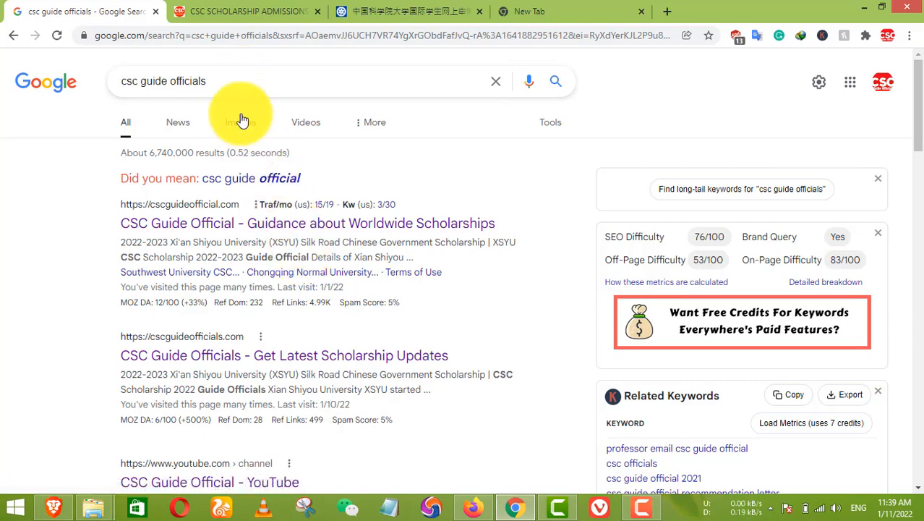
left_click(238, 15)
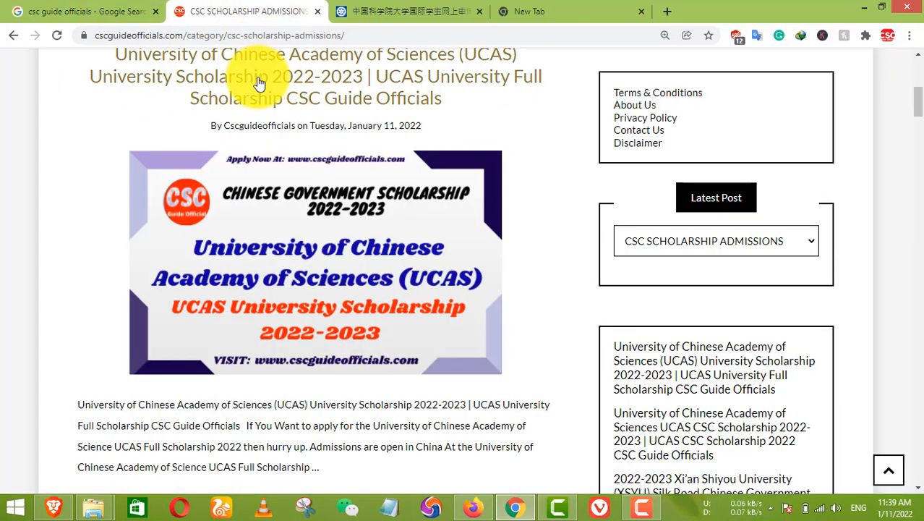
left_click(116, 12)
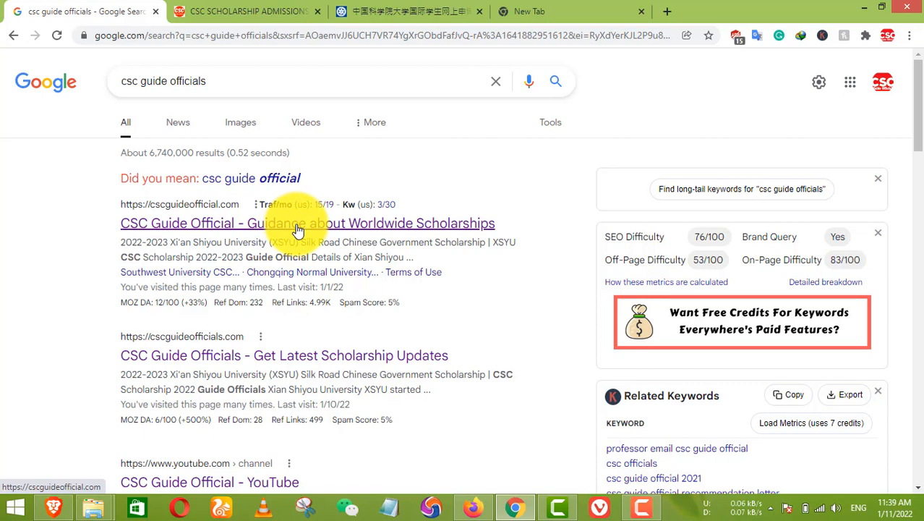
Open the UCAS CSC Scholarship 2022-2023 post from the CSC Scholarship Admissions listing in a new tab
left_click(246, 12)
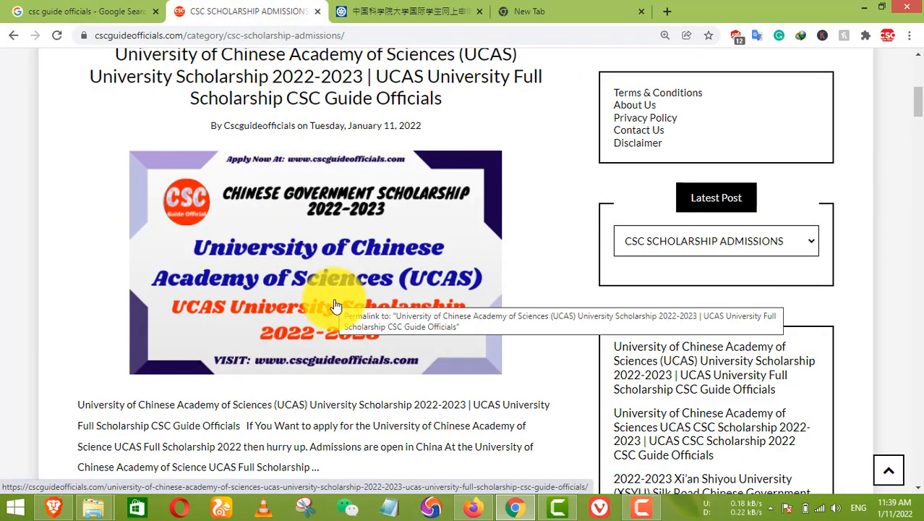
scroll(336, 302, "down", 2)
scroll(336, 295, "up", 4)
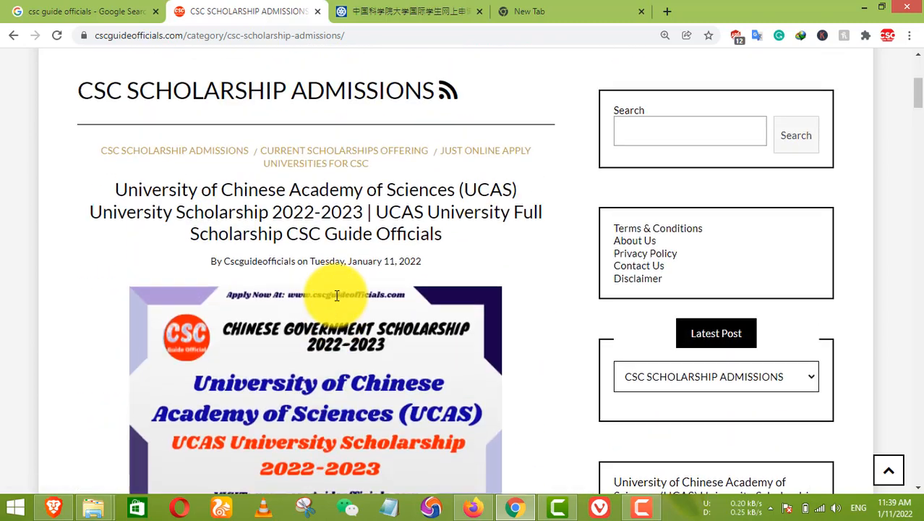
scroll(343, 298, "down", 3)
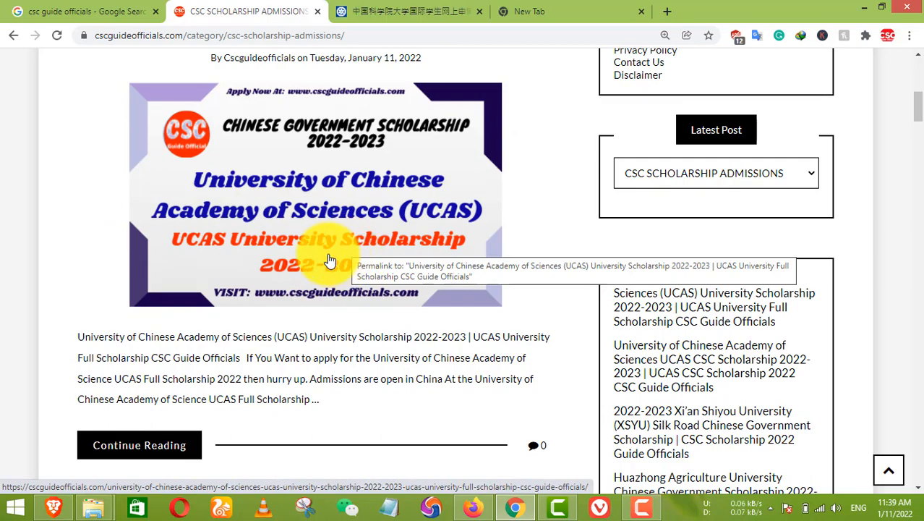
scroll(347, 258, "up", 1)
scroll(326, 251, "down", 9)
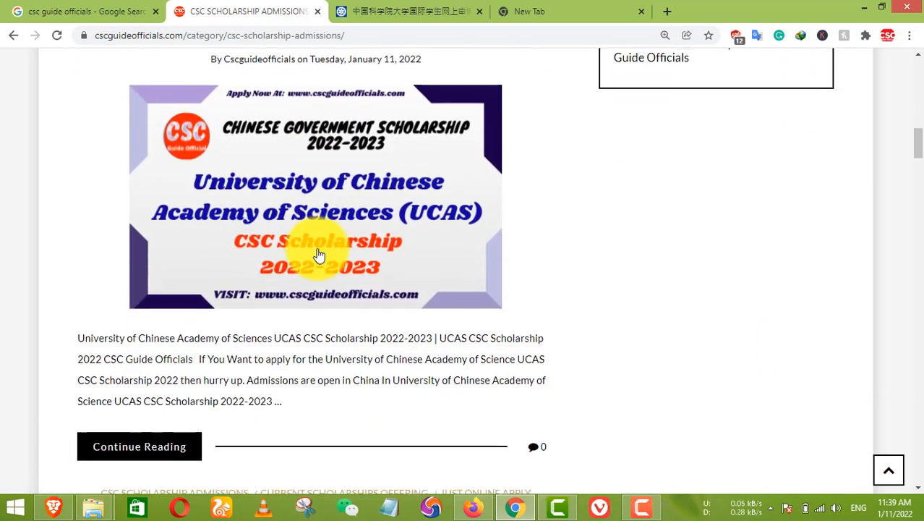
right_click(318, 253)
left_click(373, 243)
Open the UCAS University Scholarship 2022-2023 post from the same listing in another new tab
scroll(334, 203, "up", 3)
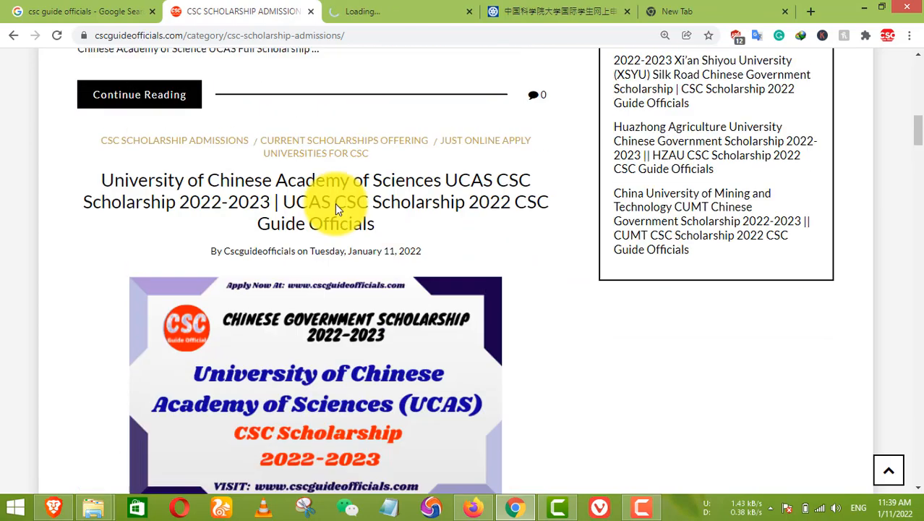
scroll(335, 210, "up", 5)
right_click(336, 215)
left_click(379, 191)
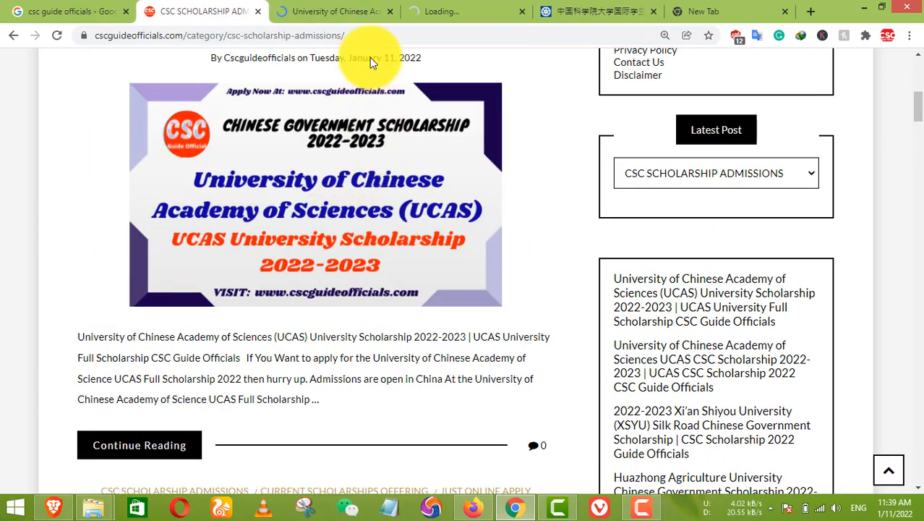
Switch to the UCAS CSC Scholarship 2022-2023 post and read its heading and introductory paragraphs
left_click(338, 12)
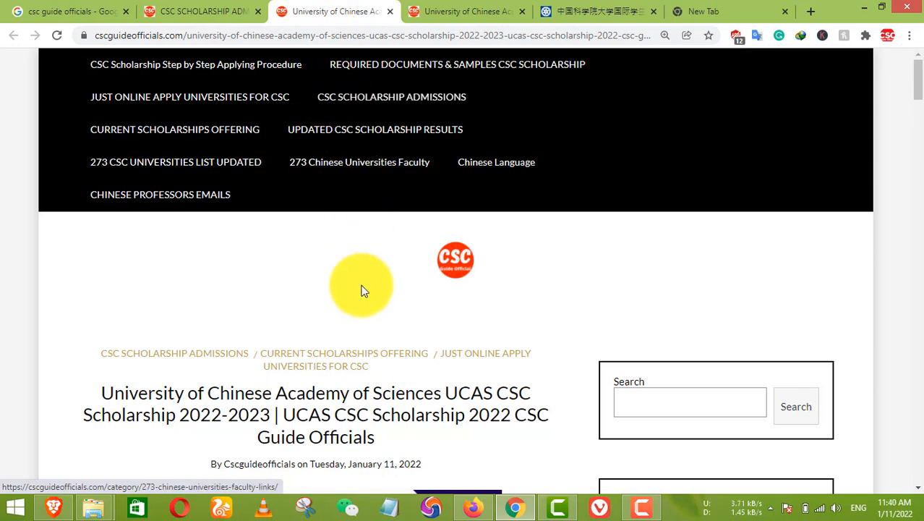
scroll(370, 402, "down", 1)
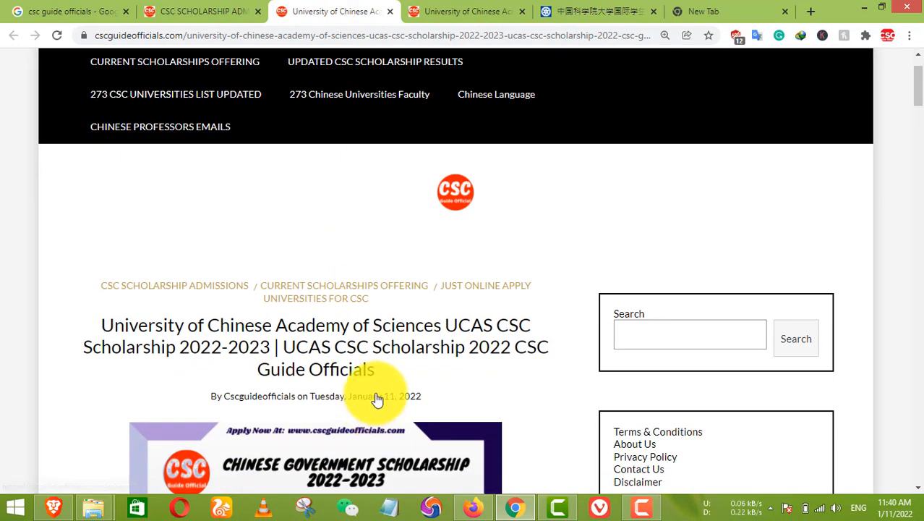
scroll(373, 400, "down", 3)
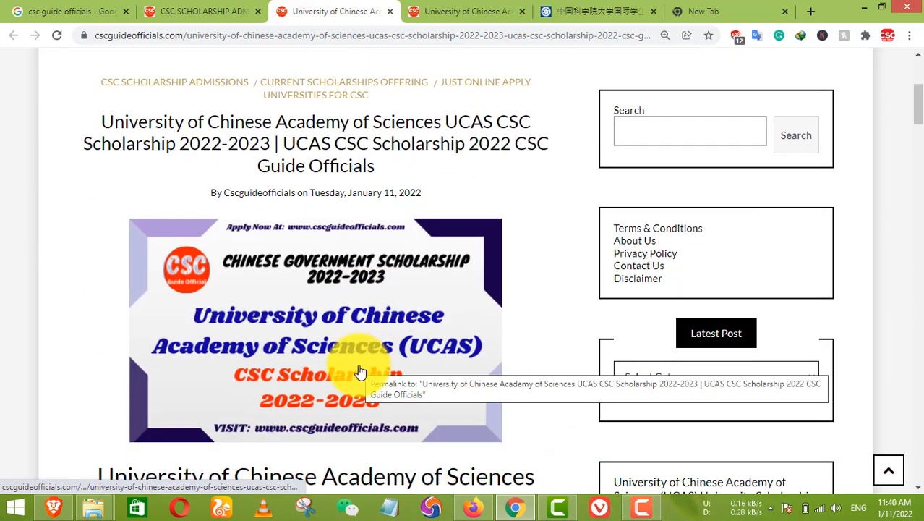
scroll(360, 372, "down", 2)
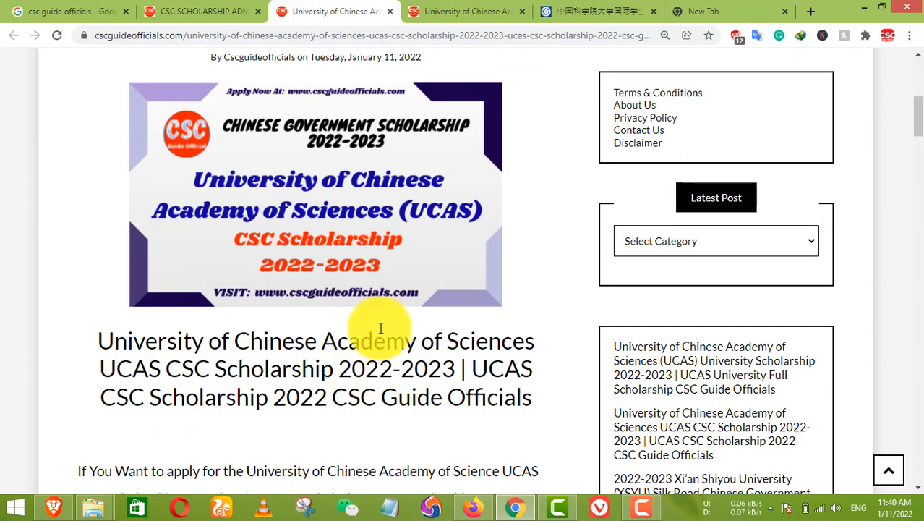
scroll(389, 318, "down", 5)
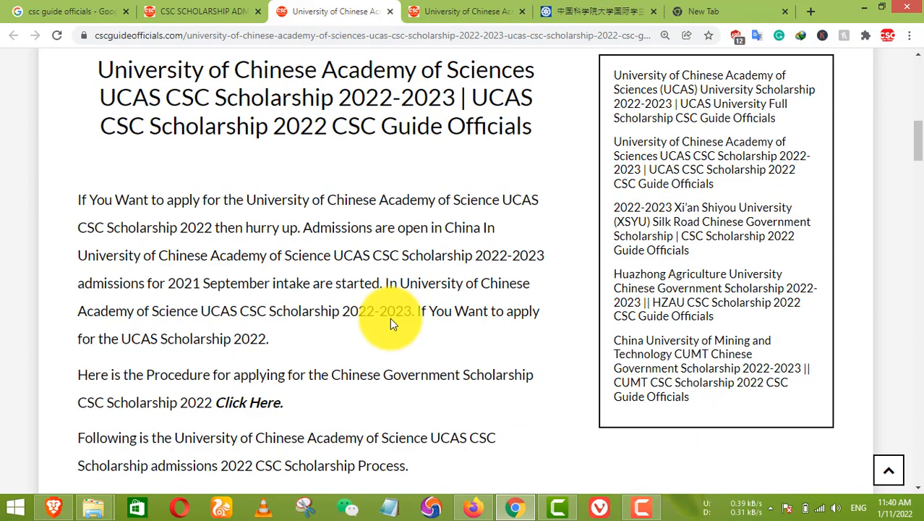
scroll(391, 319, "down", 1)
scroll(330, 289, "up", 2)
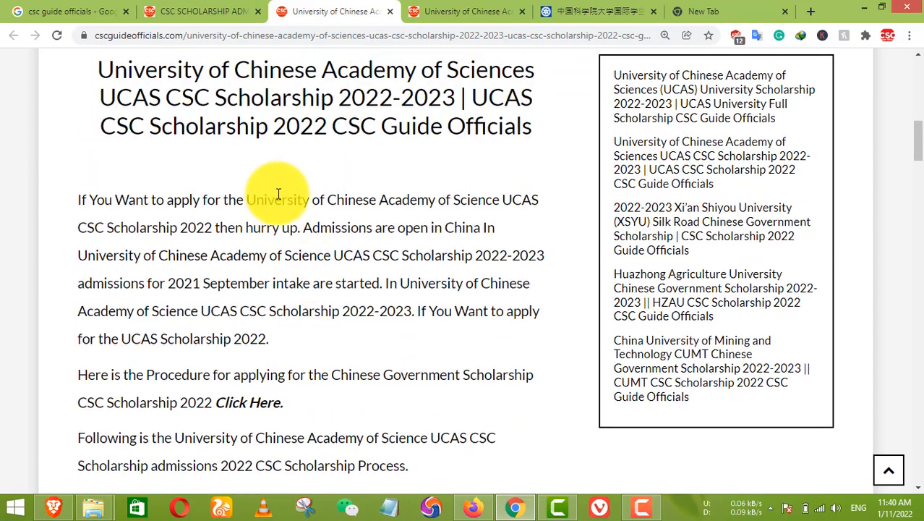
scroll(282, 238, "down", 2)
scroll(281, 242, "down", 3)
scroll(279, 239, "up", 4)
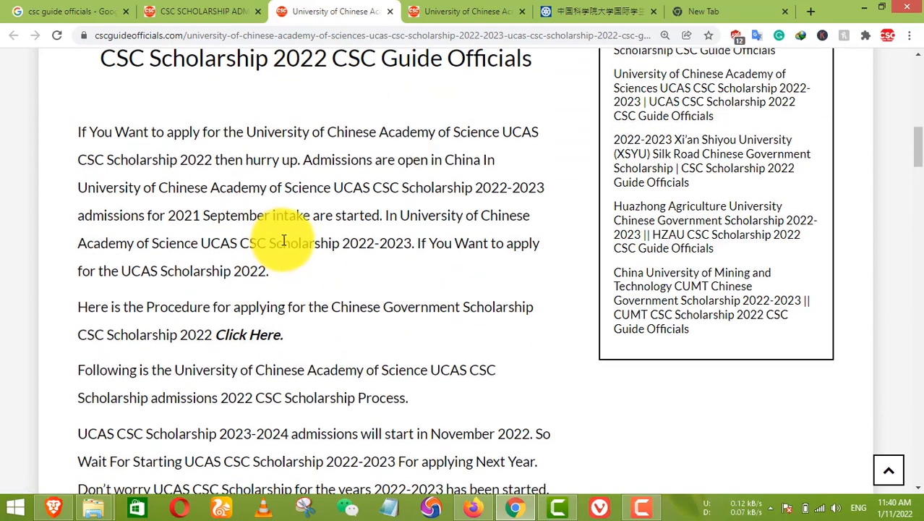
Go to the Details of UCAS CSC Scholarship section and highlight the authority's name
scroll(287, 248, "down", 4)
scroll(286, 248, "down", 2)
left_click_drag(146, 215, 316, 216)
left_click(257, 258)
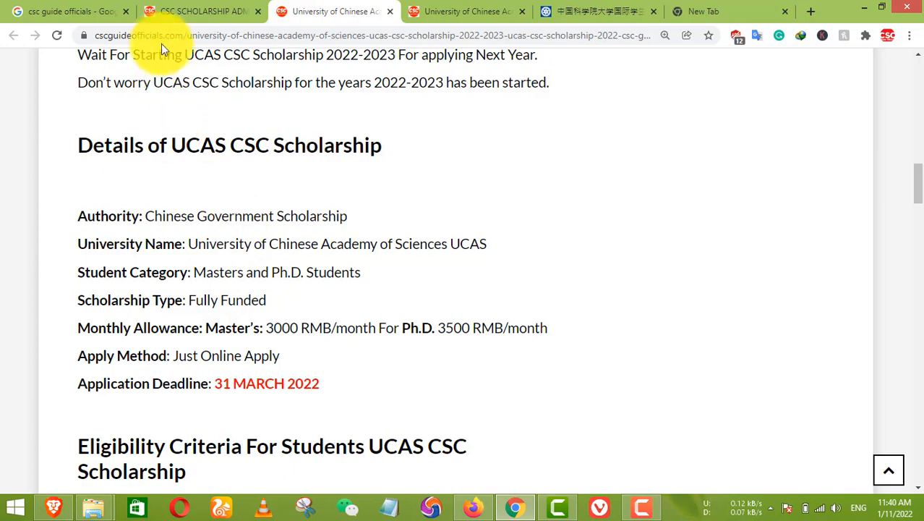
left_click_drag(182, 35, 83, 35)
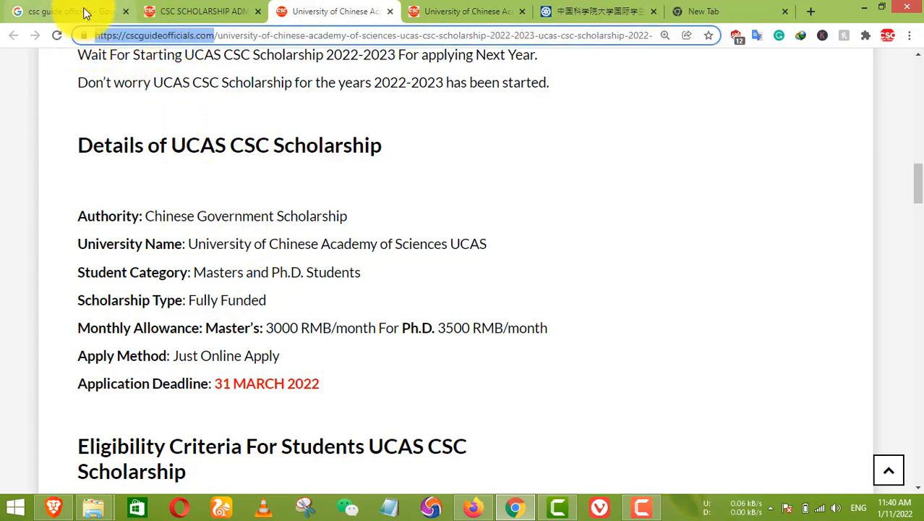
left_click(83, 9)
left_click(346, 10)
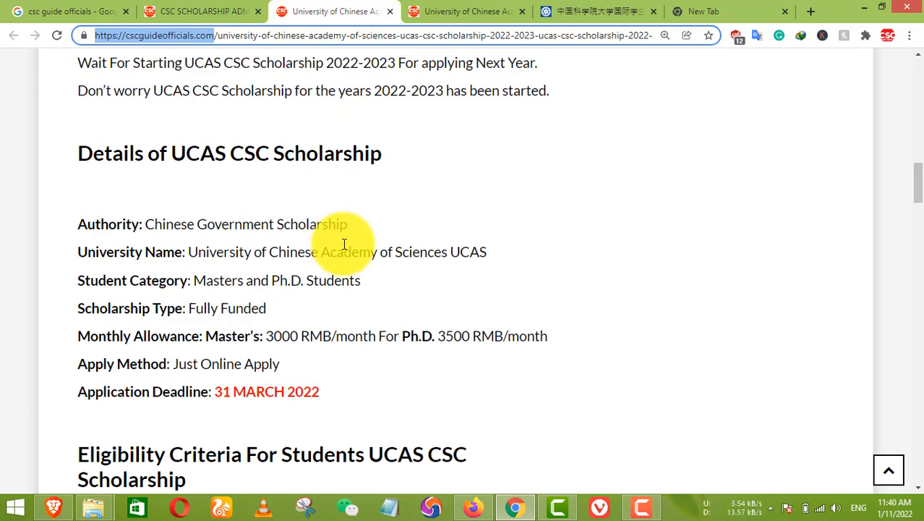
Read the UCAS CSC Scholarship details, from authority to application deadline, and the start of the eligibility criteria
scroll(345, 246, "up", 3)
scroll(346, 254, "down", 3)
scroll(346, 259, "down", 2)
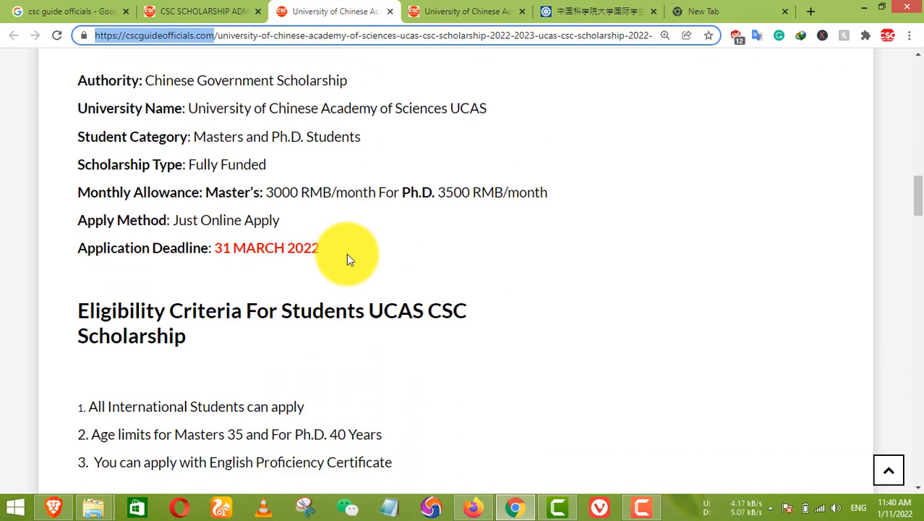
Compare the Details of UCAS CSC Scholarship section with the UCAS FULL University Scholarship post's details, and return to the CSC post
scroll(340, 246, "up", 1)
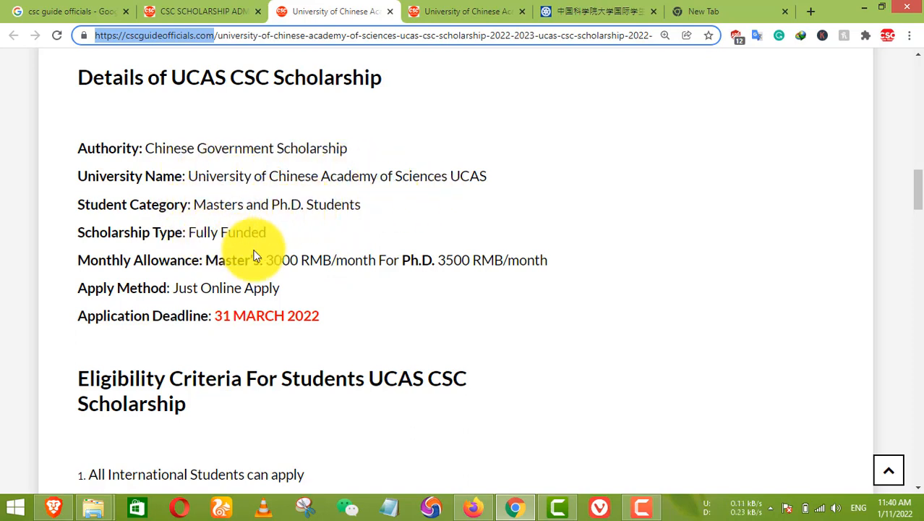
left_click_drag(234, 79, 238, 113)
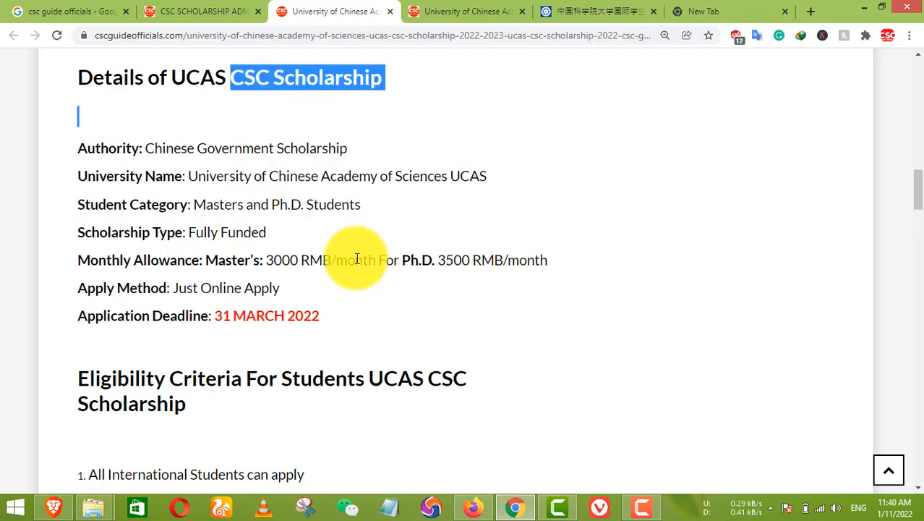
scroll(355, 256, "down", 1)
left_click(422, 22)
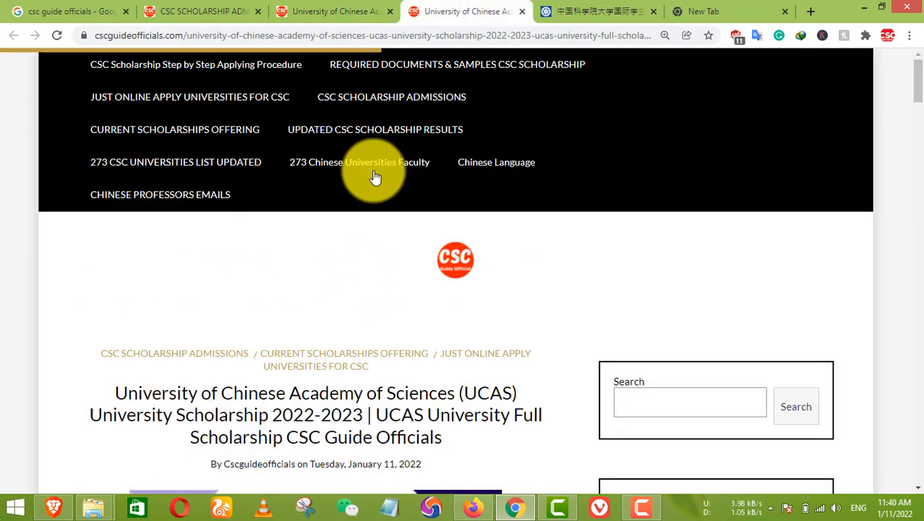
scroll(355, 311, "down", 6)
scroll(353, 312, "down", 10)
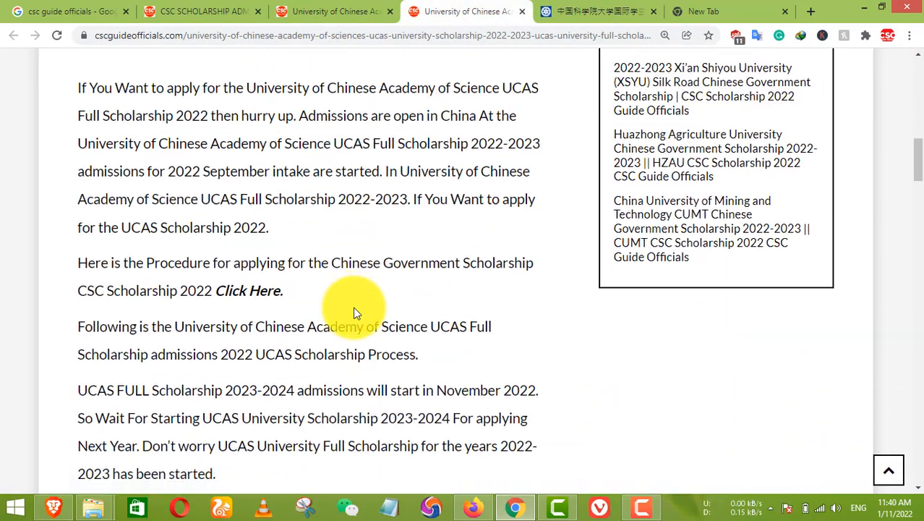
scroll(299, 256, "up", 2)
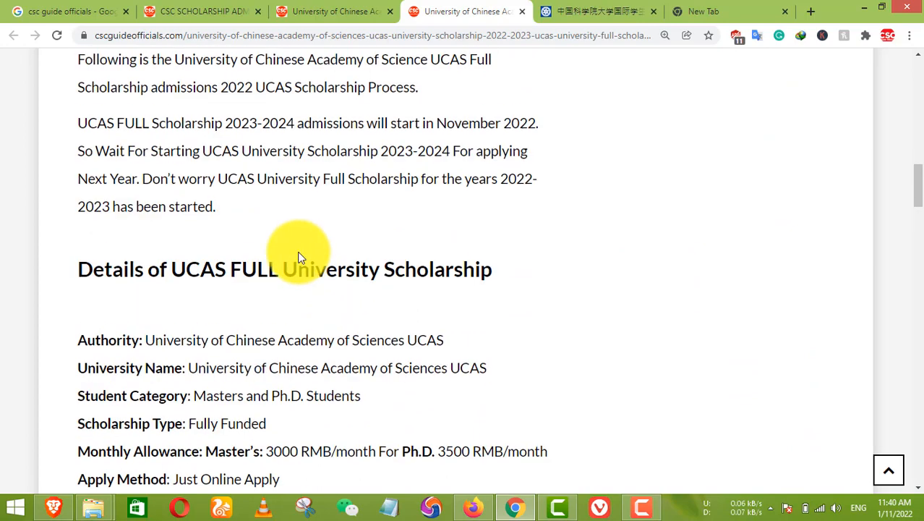
left_click(311, 12)
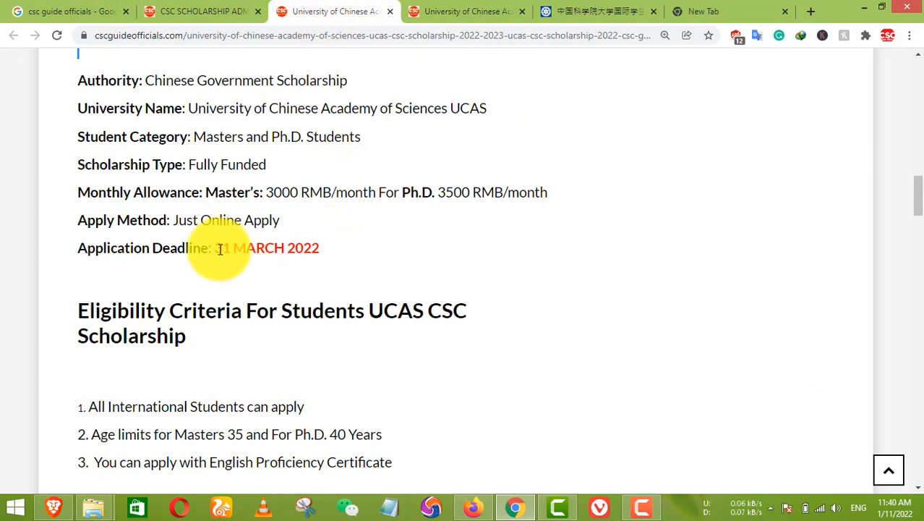
Highlight the application deadline in the UCAS CSC Scholarship details, along with the lines from scholarship type to apply method
left_click_drag(214, 247, 318, 246)
left_click(307, 256)
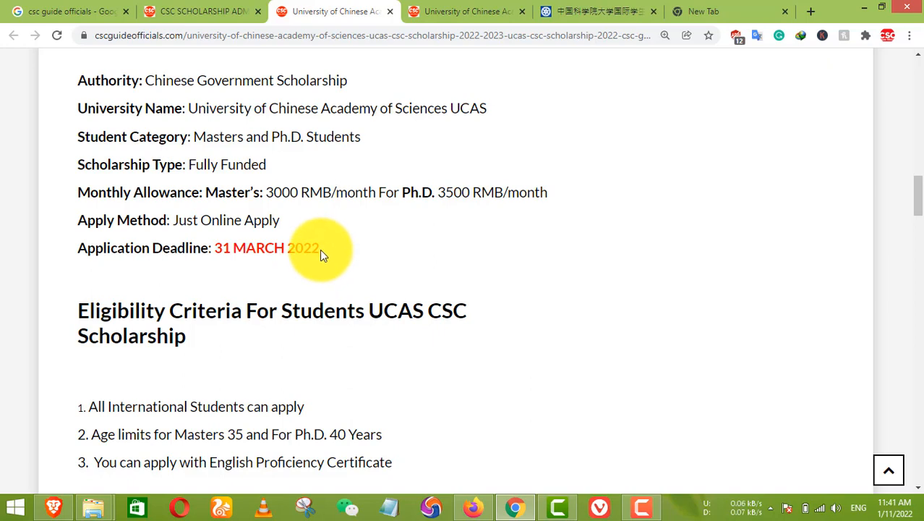
left_click_drag(320, 248, 145, 175)
left_click(143, 177)
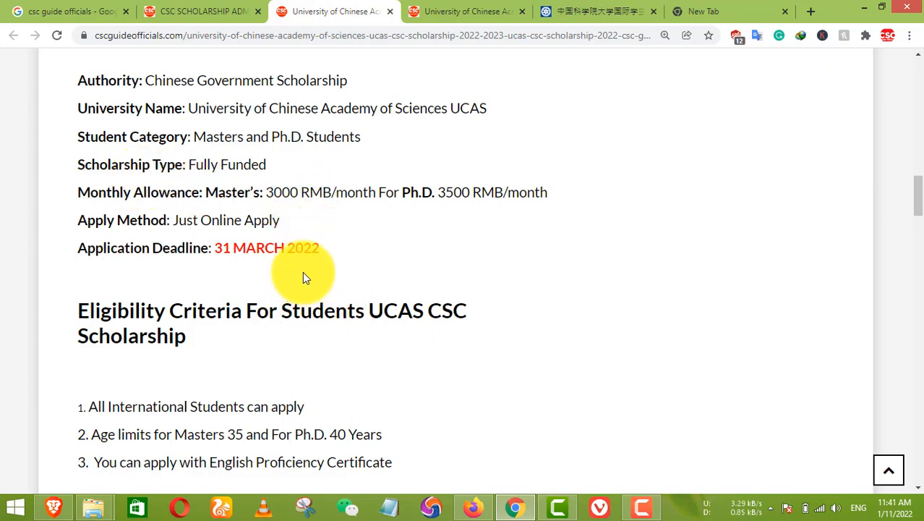
Read the eligibility criteria, highlighting the points on international students, Masters and Ph.D. age limits, and the English Proficiency Certificate
scroll(275, 268, "down", 2)
scroll(188, 231, "down", 1)
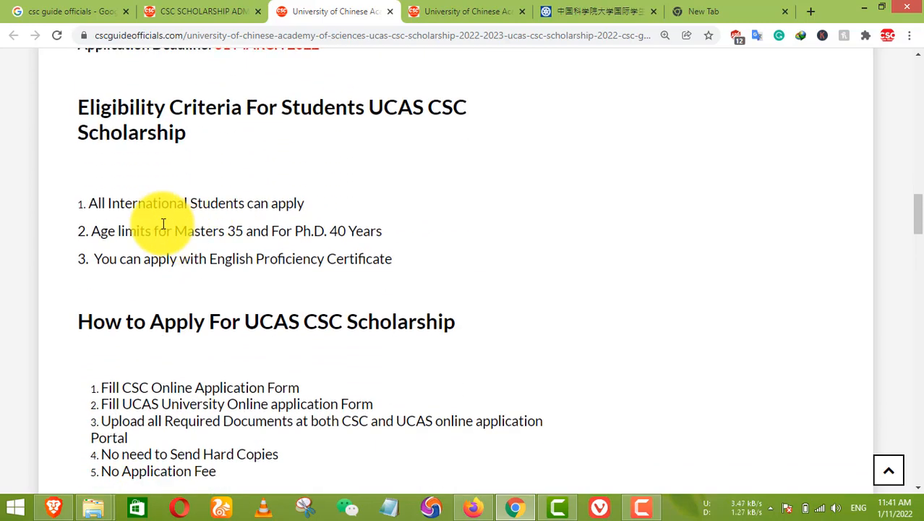
left_click_drag(137, 203, 246, 205)
left_click_drag(186, 230, 245, 233)
left_click_drag(302, 231, 384, 240)
scroll(384, 240, "down", 1)
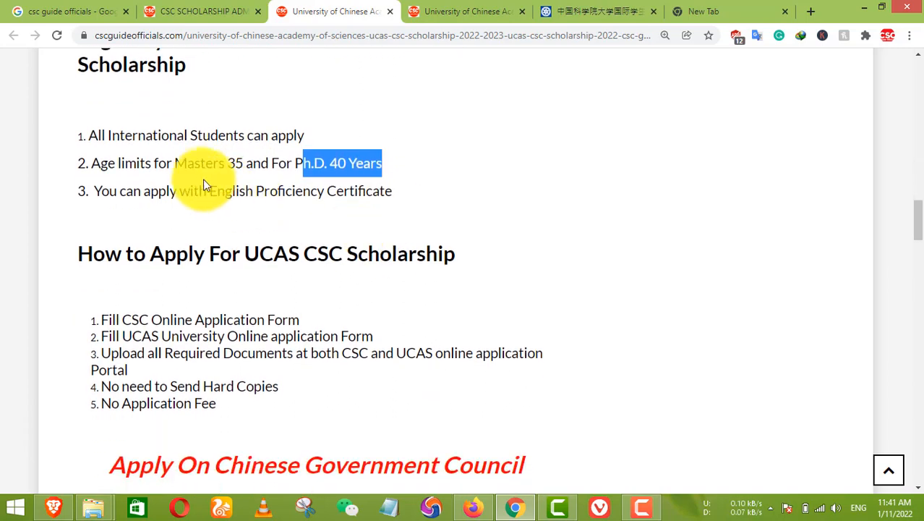
left_click_drag(86, 196, 304, 190)
Highlight the CSC Online Application Form item under How to Apply For UCAS CSC Scholarship and look at the CSC portal link
scroll(419, 217, "down", 1)
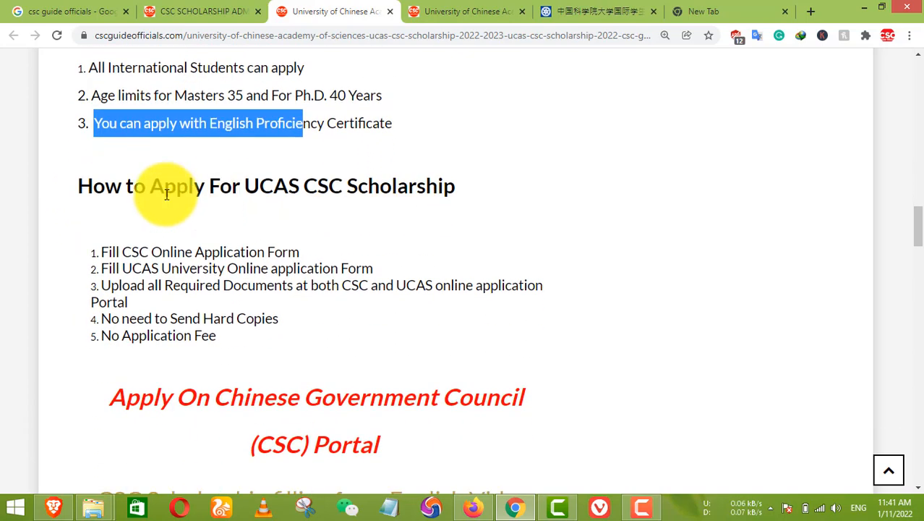
left_click_drag(167, 194, 177, 193)
scroll(412, 217, "down", 1)
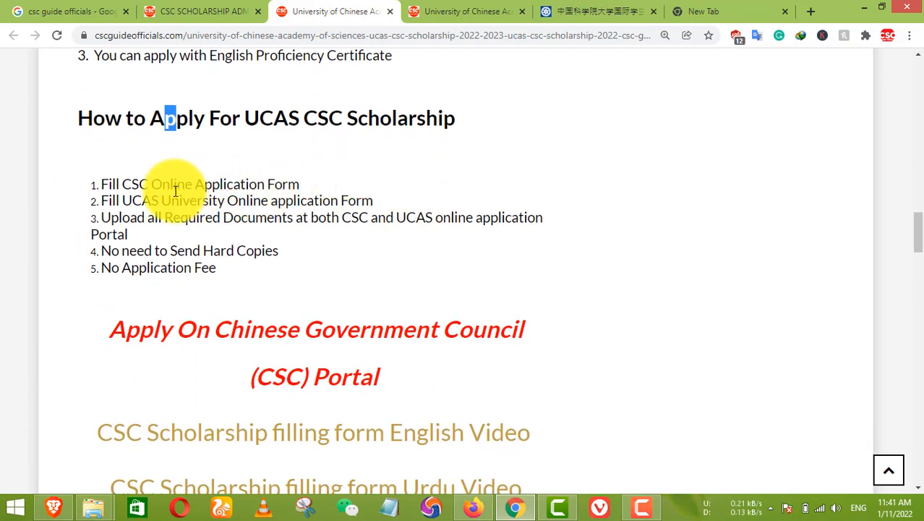
left_click_drag(101, 184, 326, 189)
scroll(373, 237, "down", 2)
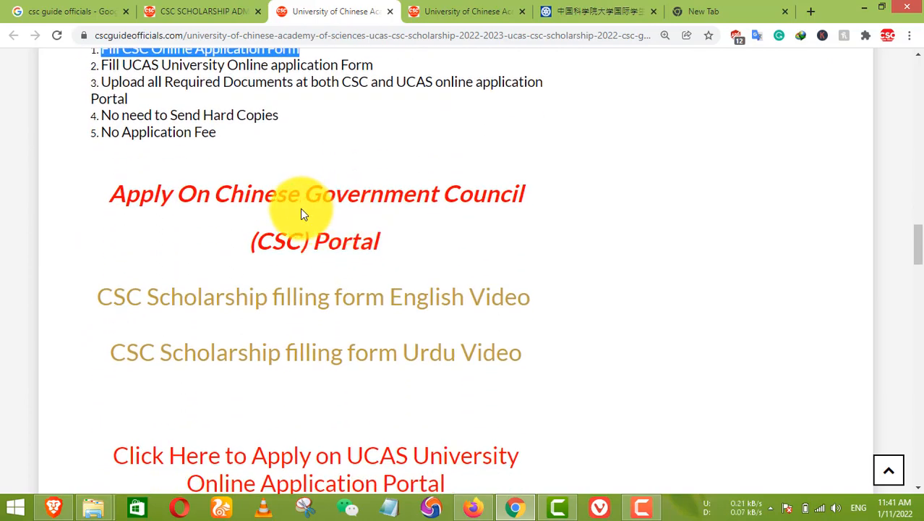
scroll(400, 314, "up", 2)
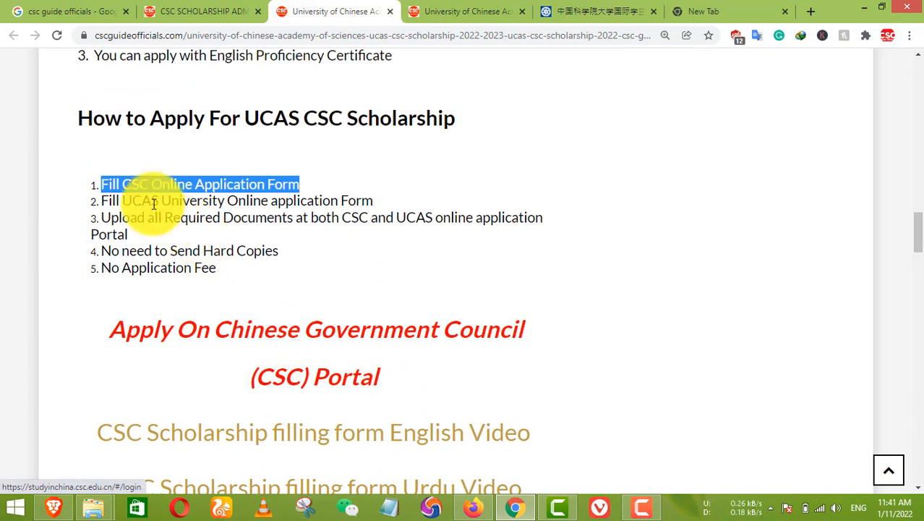
Look at the UCAS application portal link and highlight the How to Apply items on the UCAS form, hard copies and application fee
left_click(117, 202)
left_click_drag(117, 202, 377, 201)
scroll(368, 289, "down", 5)
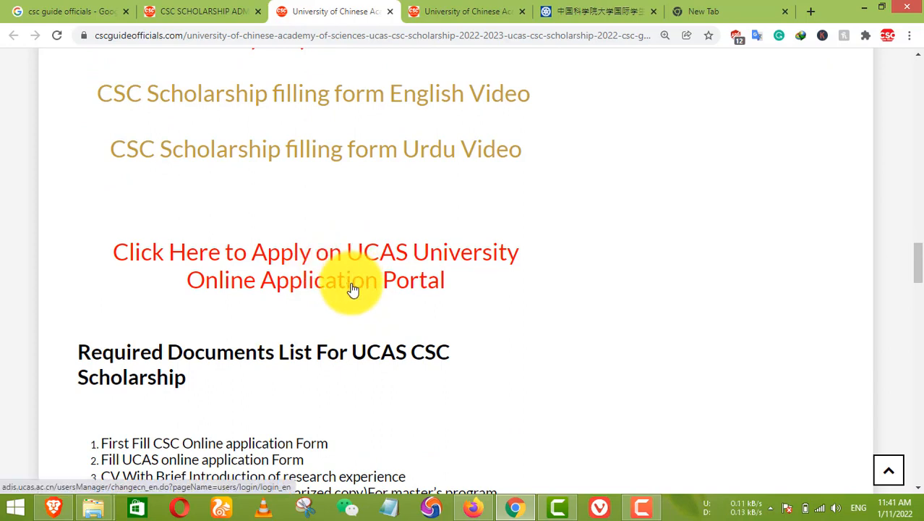
scroll(353, 290, "up", 4)
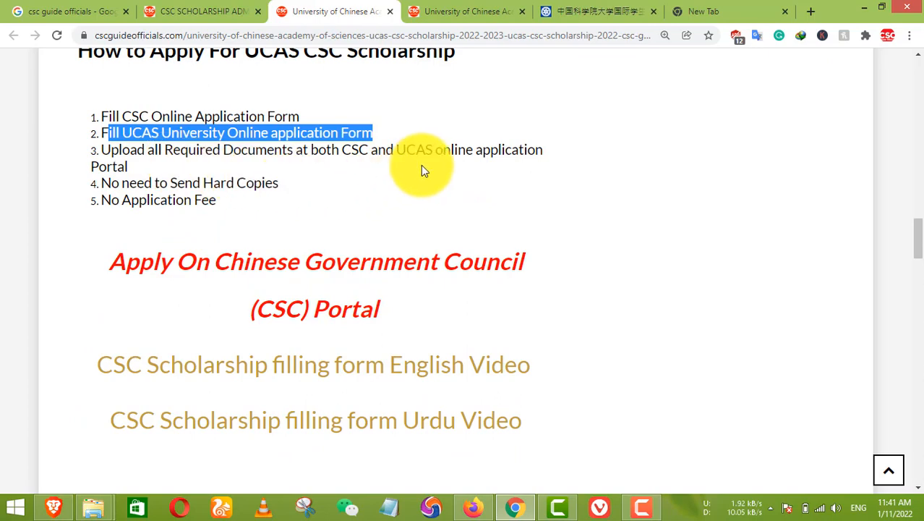
left_click_drag(108, 183, 278, 183)
left_click_drag(110, 200, 262, 206)
Go to the Required Documents List For UCAS CSC Scholarship and highlight its heading and the CSC and UCAS application form items
scroll(263, 206, "down", 3)
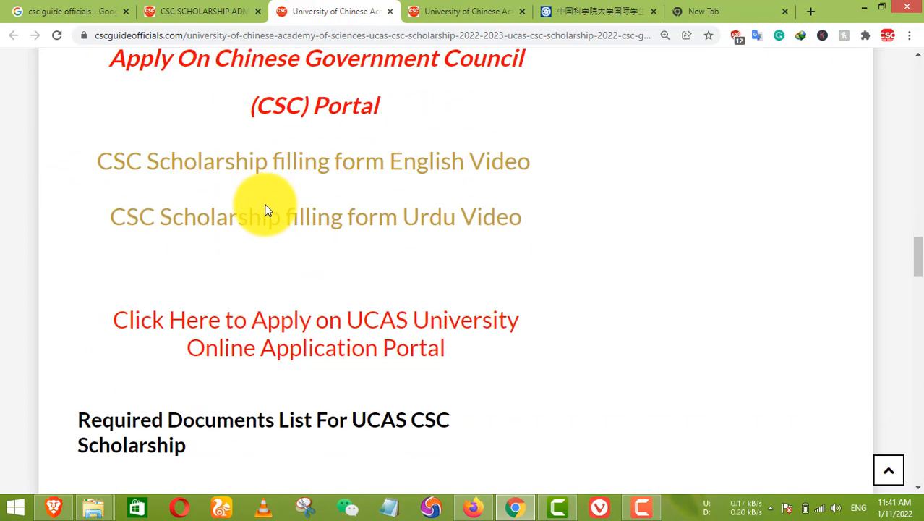
scroll(299, 313, "down", 3)
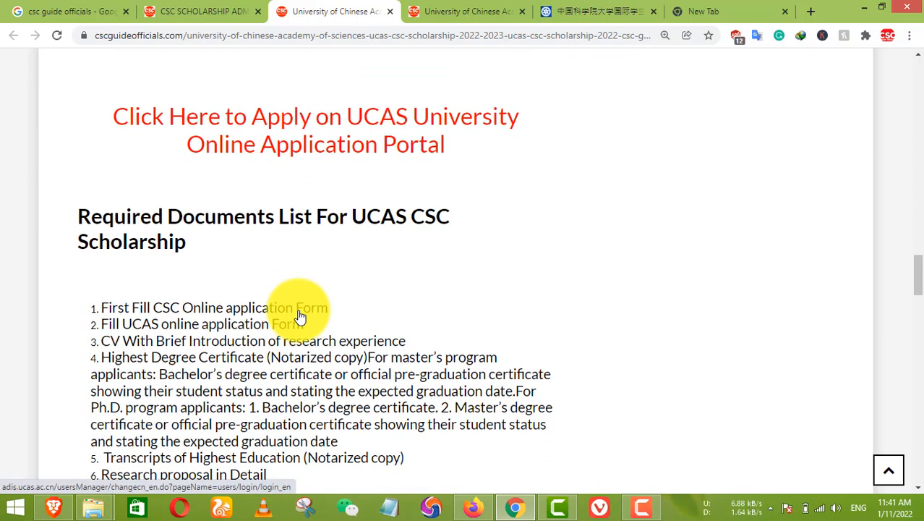
scroll(300, 313, "down", 2)
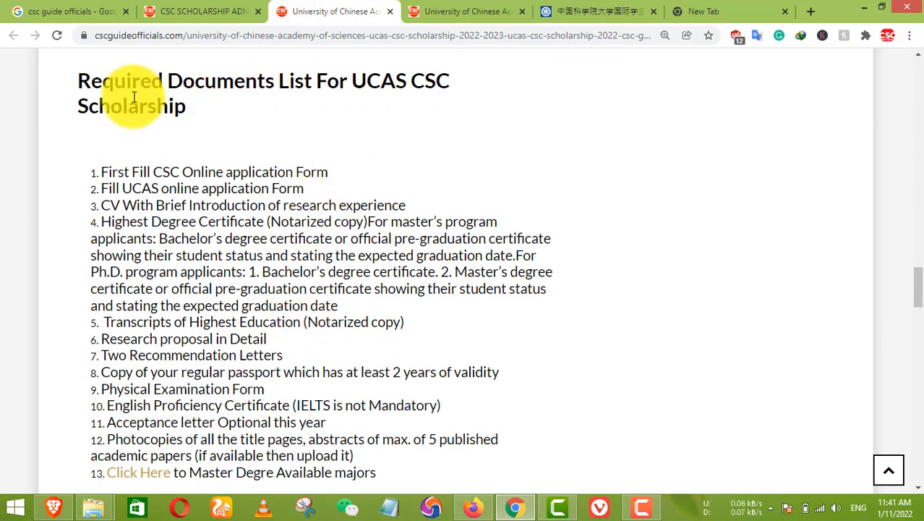
left_click_drag(101, 80, 173, 108)
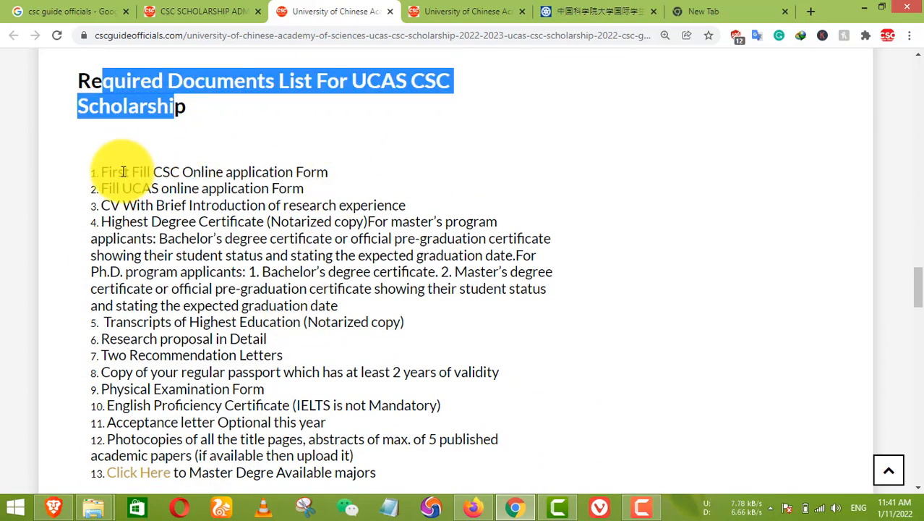
left_click_drag(124, 172, 274, 174)
left_click_drag(133, 189, 238, 191)
left_click(152, 191)
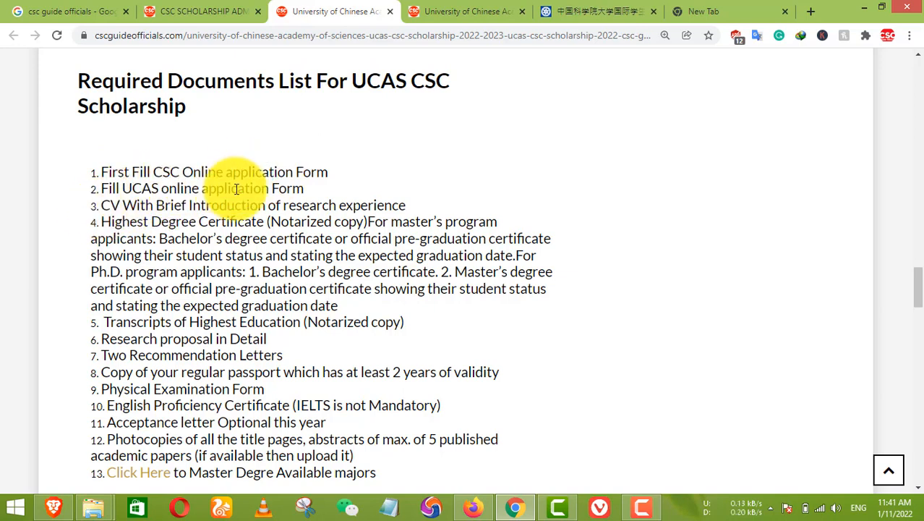
Read the required documents items on the CV and highest degree certificate, highlighting the requirements for Ph.D. applicants
left_click_drag(123, 206, 204, 203)
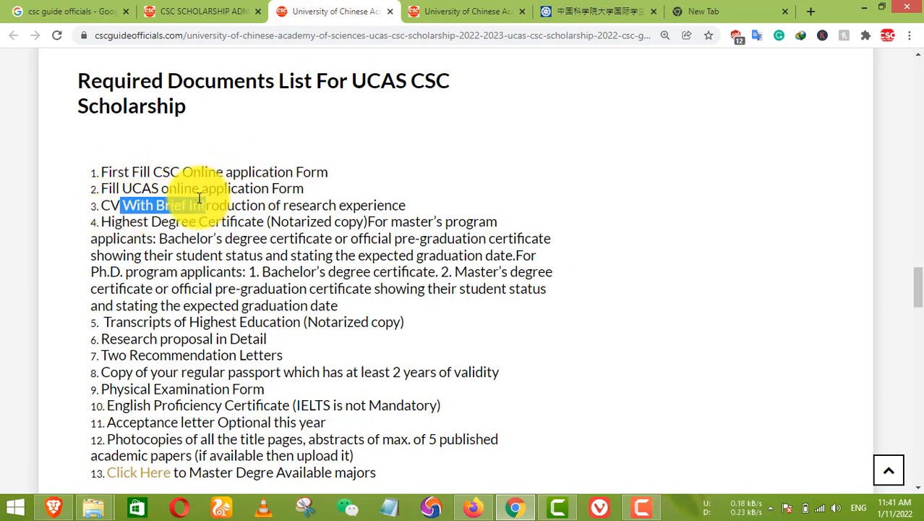
left_click_drag(112, 224, 169, 225)
left_click(112, 239)
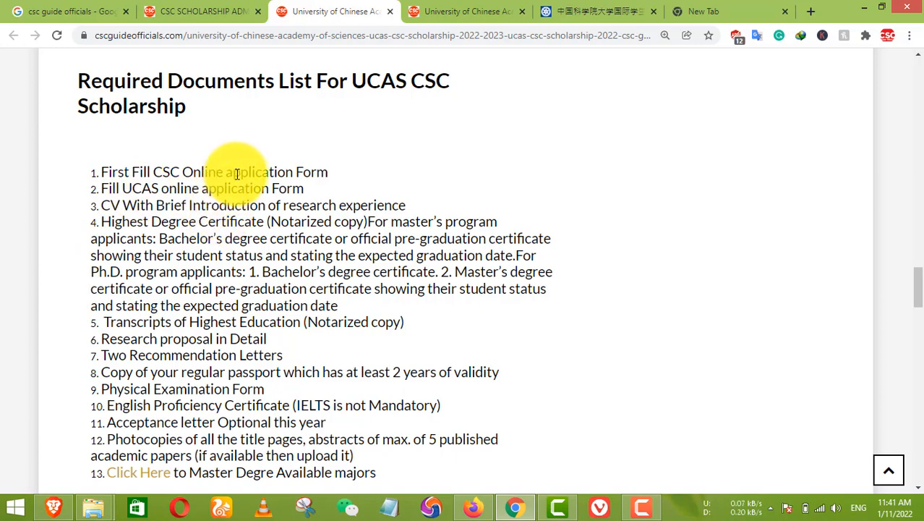
scroll(202, 196, "down", 1)
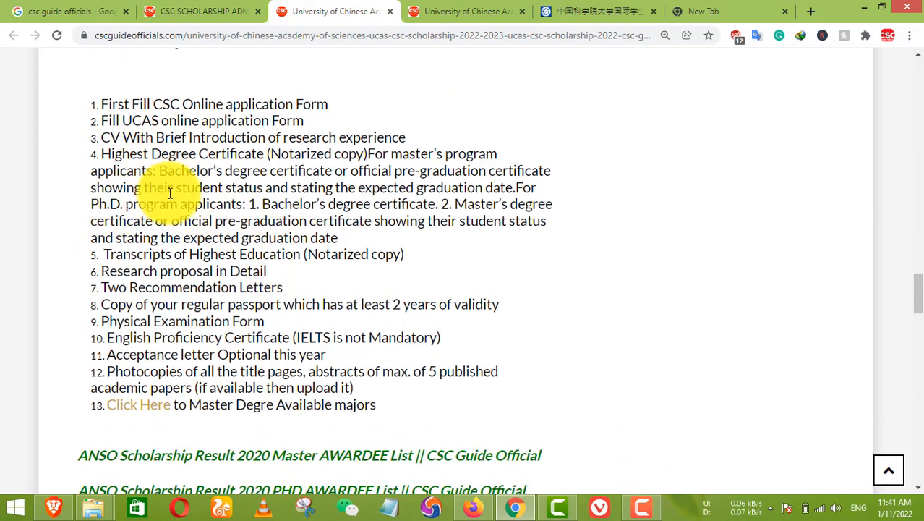
left_click_drag(272, 187, 532, 202)
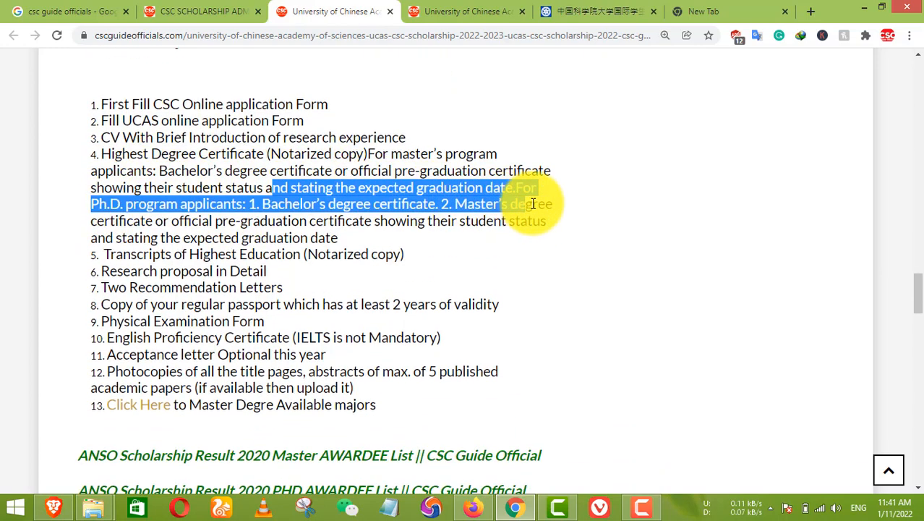
left_click(181, 193)
scroll(300, 206, "down", 1)
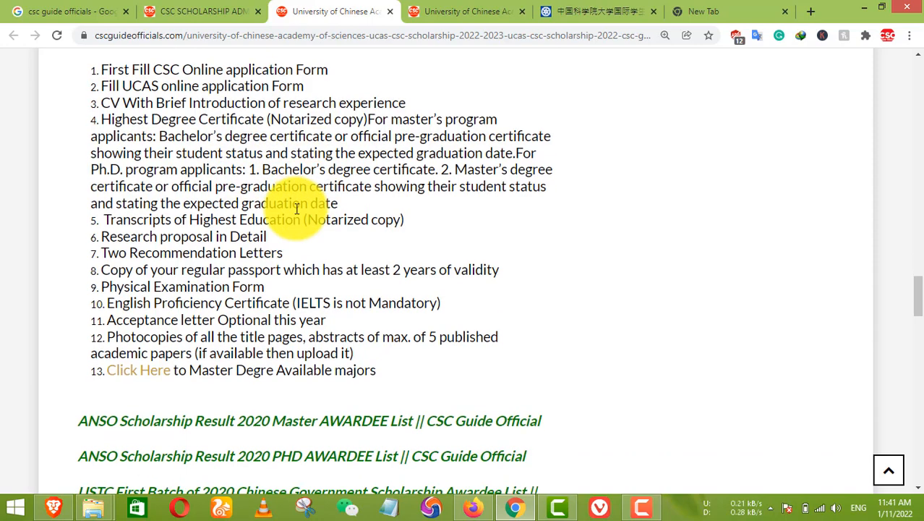
Highlight the transcripts, research proposal, recommendation letters and passport items in the required documents list, including the passport's 2 years of validity
left_click_drag(94, 188, 187, 186)
left_click_drag(121, 205, 220, 204)
left_click_drag(118, 222, 221, 224)
mouse_move(126, 237)
left_mouse_down()
mouse_move(178, 240)
mouse_move(125, 238)
left_mouse_up()
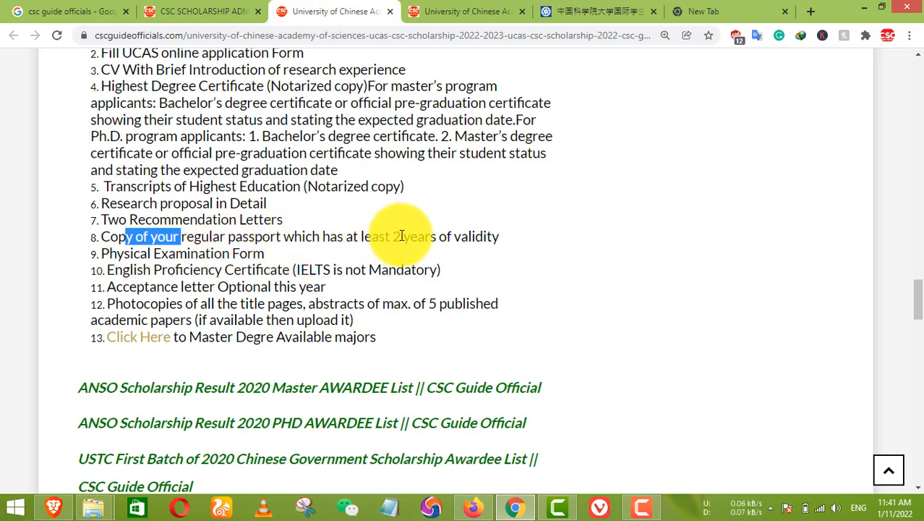
left_click_drag(391, 236, 505, 234)
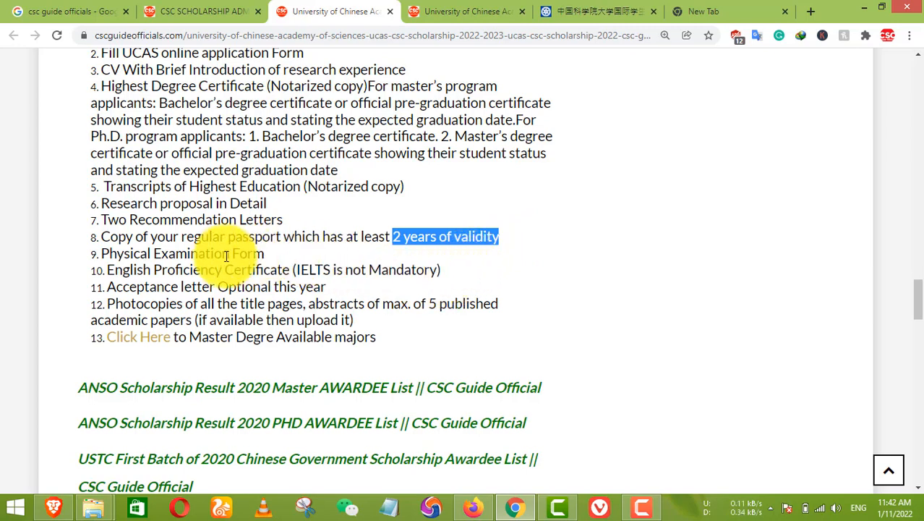
left_click(152, 253)
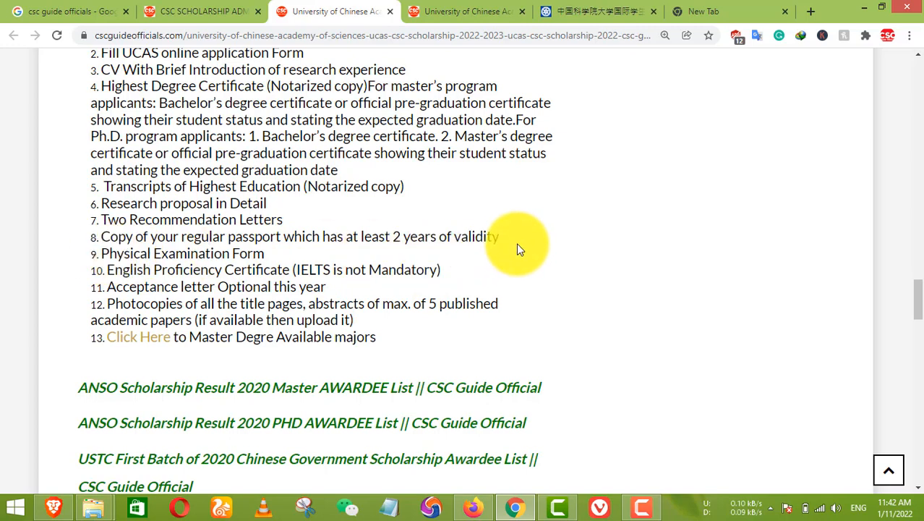
left_click_drag(516, 247, 445, 237)
Highlight the Physical Examination Form, English Proficiency Certificate and acceptance letter items in the required documents list
left_click(206, 255)
left_click_drag(151, 254, 139, 253)
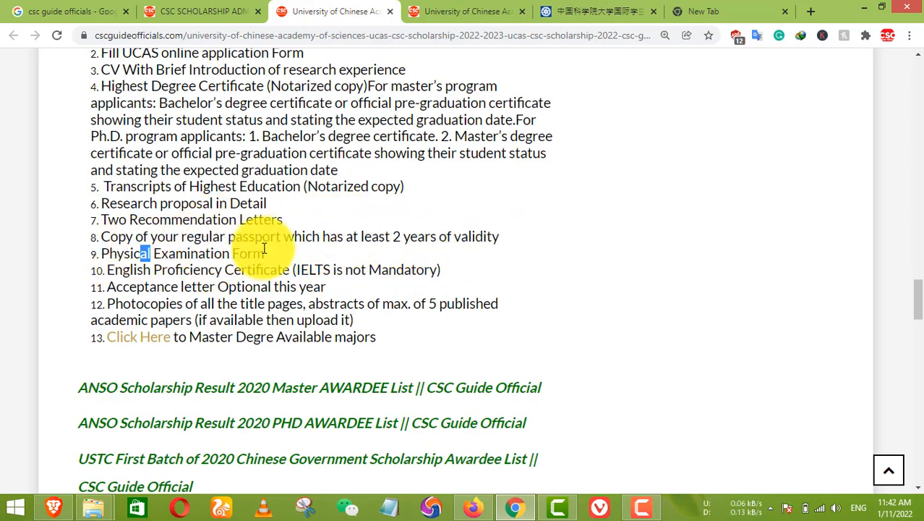
left_click_drag(264, 252, 318, 271)
left_click_drag(137, 286, 217, 285)
left_click(282, 282)
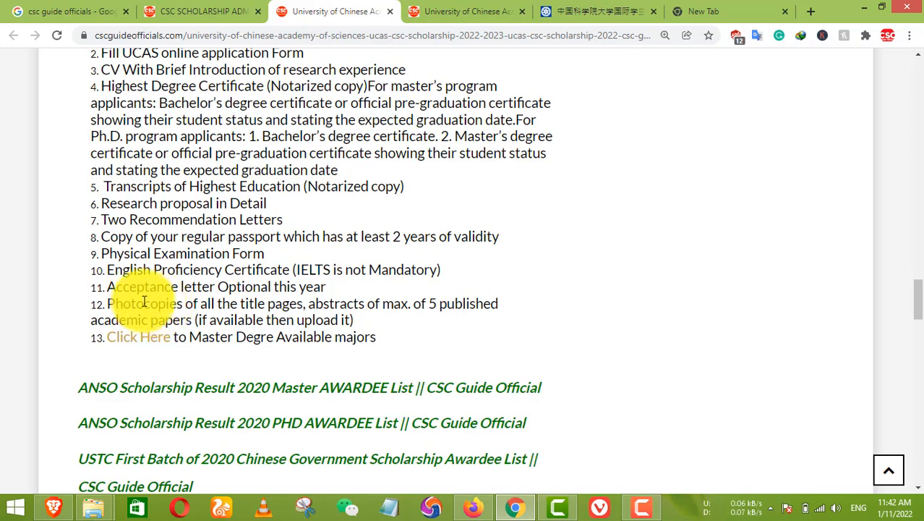
Highlight the published academic papers item in the required documents list and look through the remaining links to the end of the post
left_click_drag(109, 304, 278, 306)
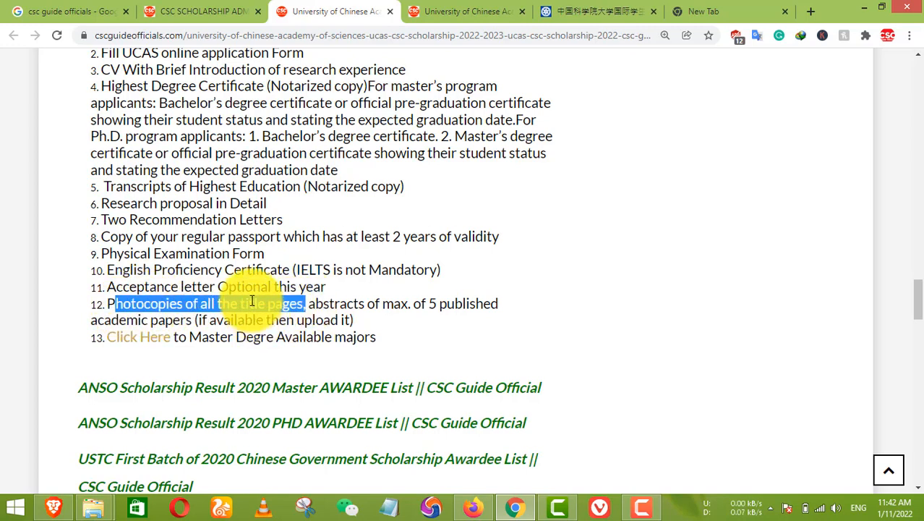
left_click(303, 303)
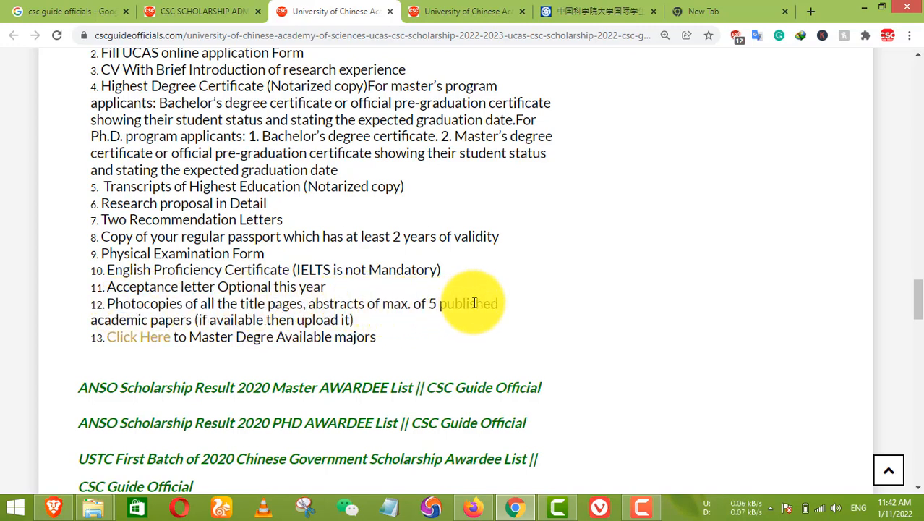
left_click_drag(194, 319, 123, 346)
left_click(376, 322)
left_click_drag(165, 254, 201, 309)
left_click(201, 309)
scroll(222, 296, "down", 2)
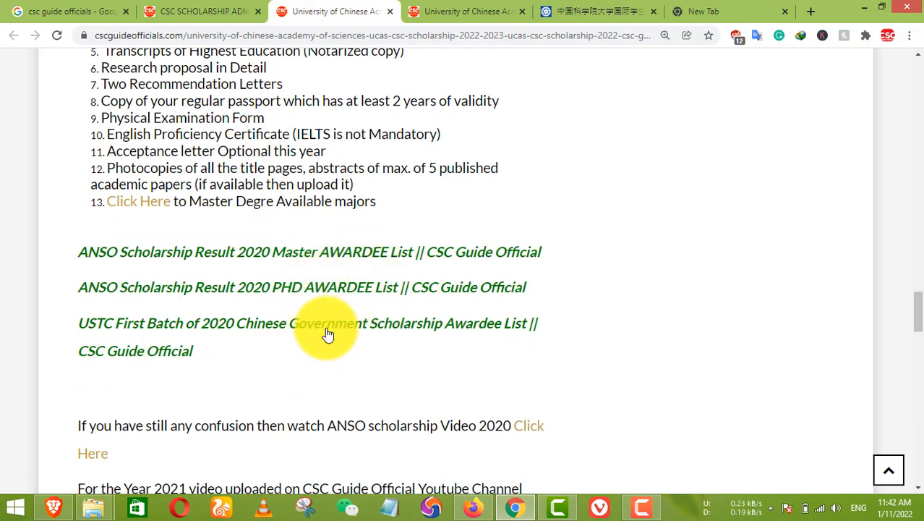
scroll(361, 242, "down", 2)
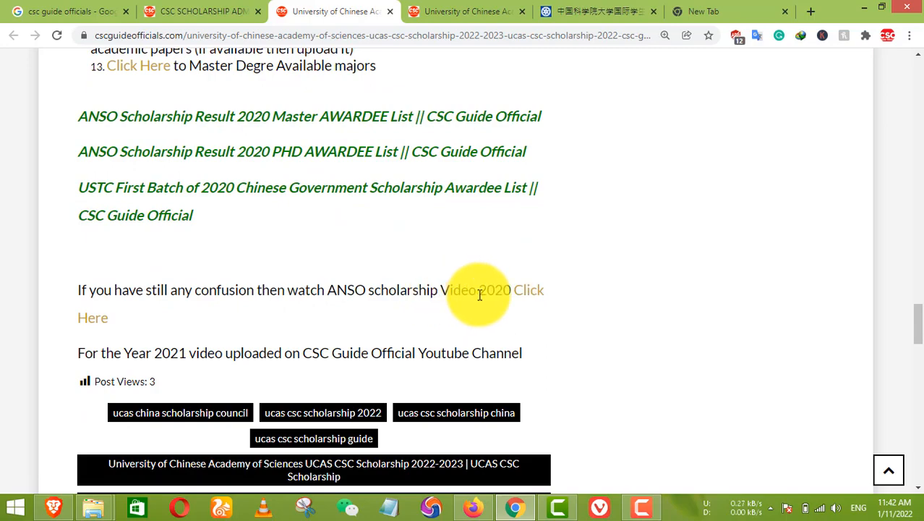
Switch to the UCAS University Full Scholarship 2022-2023 post and read its introduction down to the scholarship details
scroll(399, 313, "up", 1)
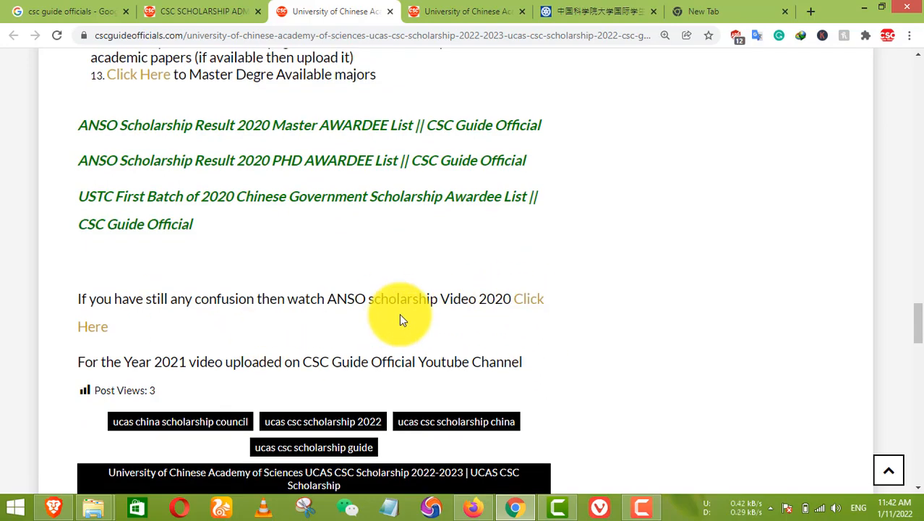
scroll(399, 313, "up", 15)
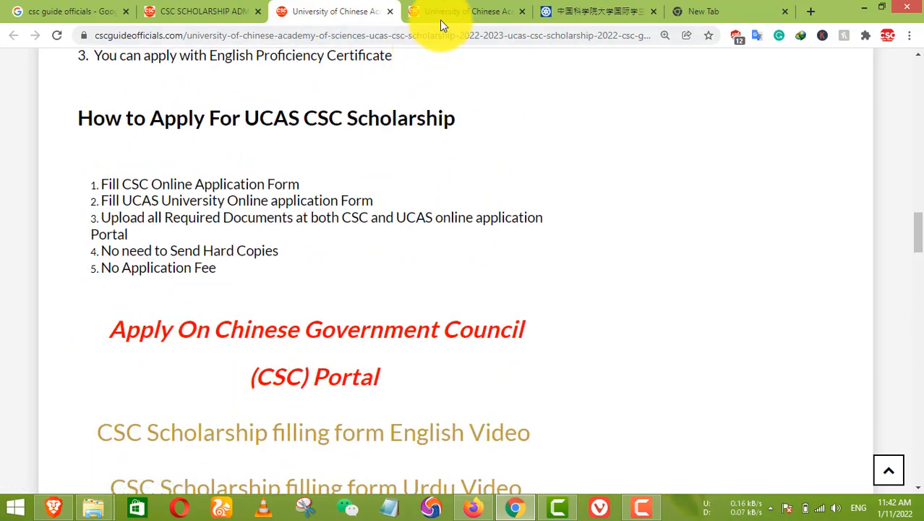
left_click(439, 20)
scroll(336, 235, "up", 5)
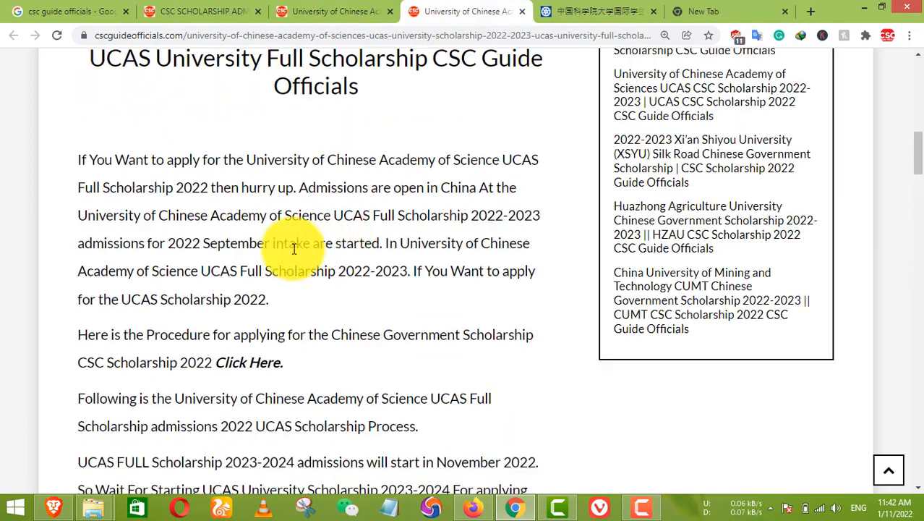
scroll(260, 217, "up", 3)
scroll(238, 262, "up", 3)
scroll(249, 269, "down", 6)
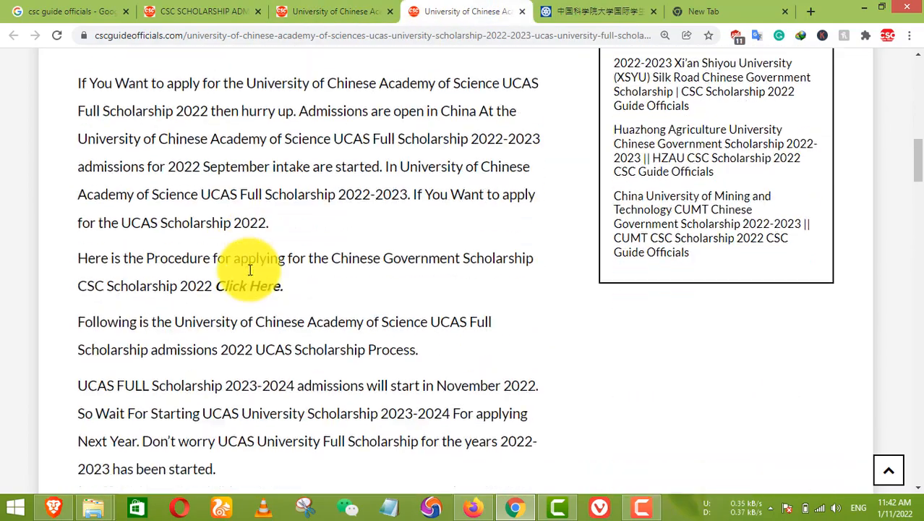
scroll(250, 269, "down", 5)
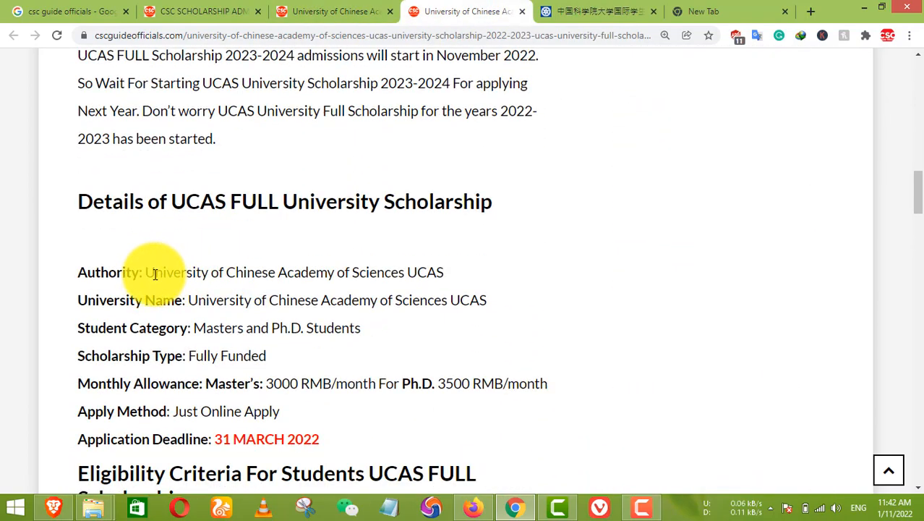
Read the Details of UCAS FULL University Scholarship section, highlighting part of the authority line and glancing ahead to the eligibility criteria
left_click_drag(154, 273, 192, 275)
left_click(343, 286)
scroll(344, 287, "down", 2)
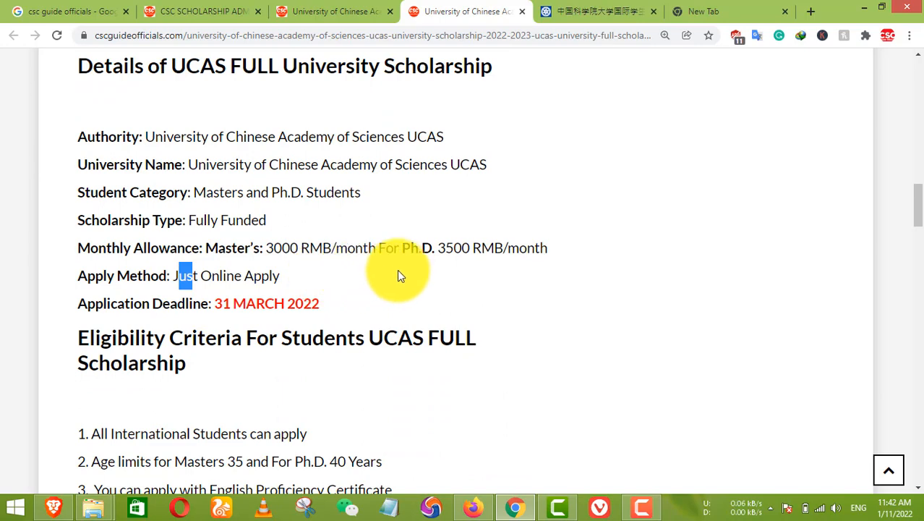
scroll(400, 273, "down", 3)
scroll(217, 217, "up", 3)
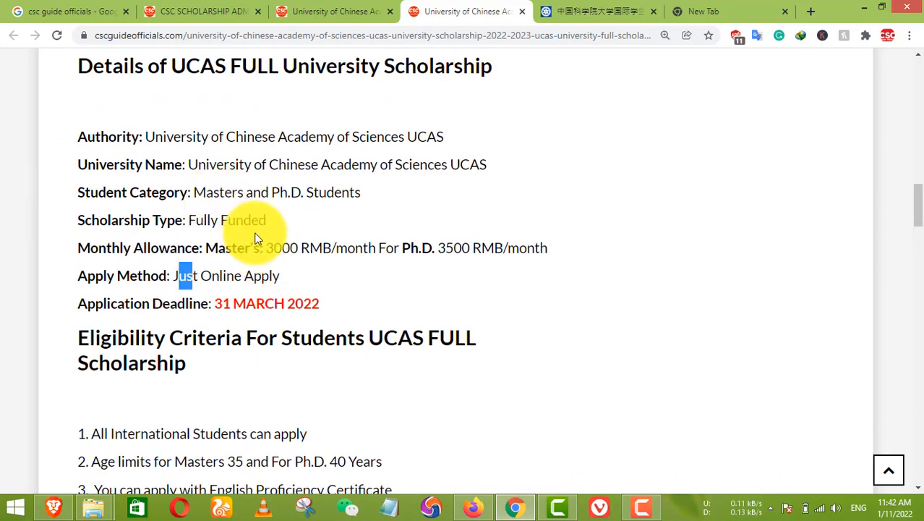
Highlight the Master's and Ph.D. amounts in the Monthly Allowance line of the full scholarship details
left_click_drag(255, 235, 519, 247)
scroll(260, 266, "down", 2)
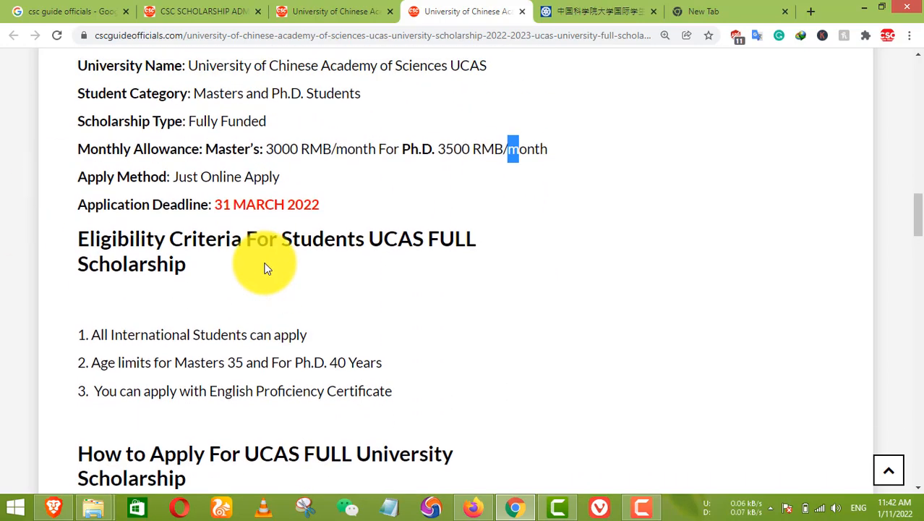
scroll(265, 268, "up", 2)
left_click_drag(274, 248, 310, 249)
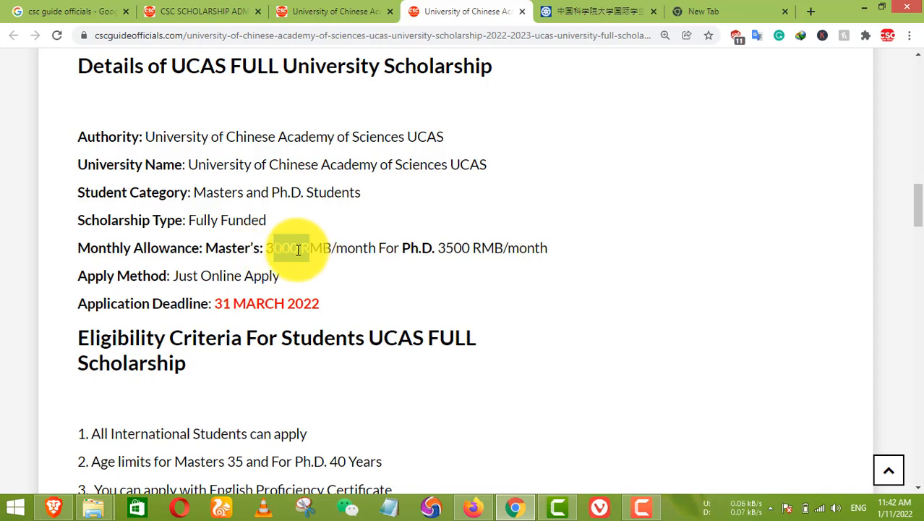
left_click(277, 252)
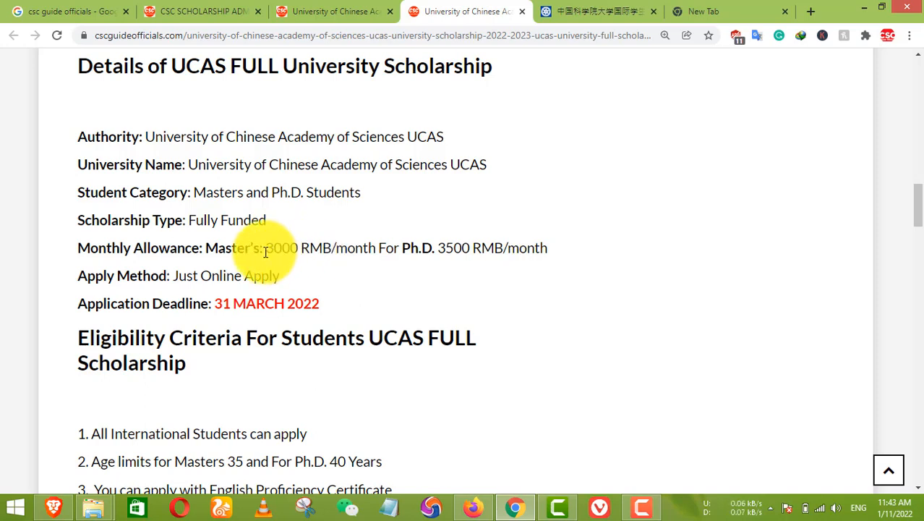
left_click_drag(274, 248, 324, 247)
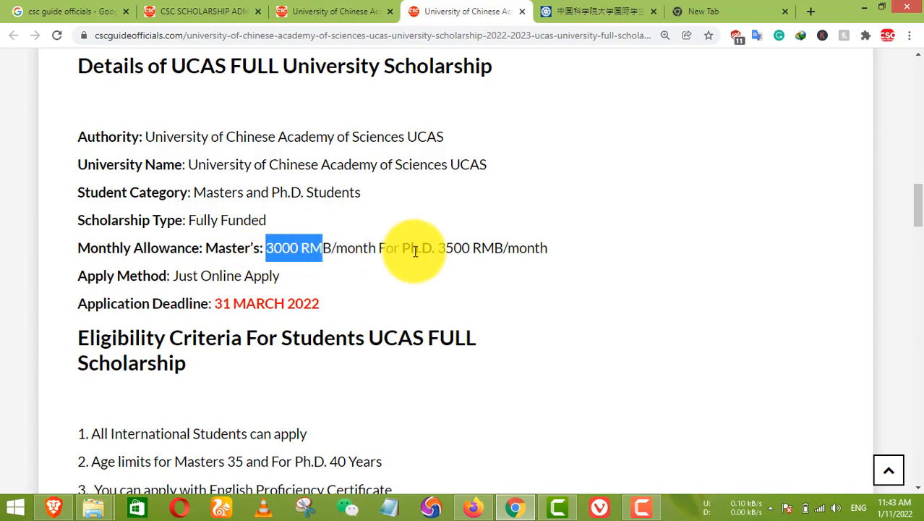
left_click_drag(410, 248, 486, 242)
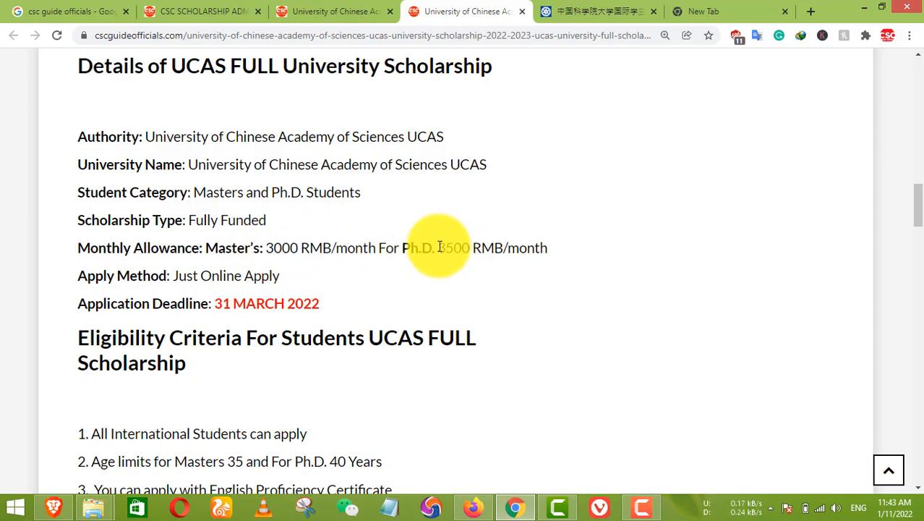
Highlight the international students and age limit items in the eligibility criteria of the UCAS FULL Scholarship
scroll(379, 290, "down", 2)
scroll(212, 260, "down", 1)
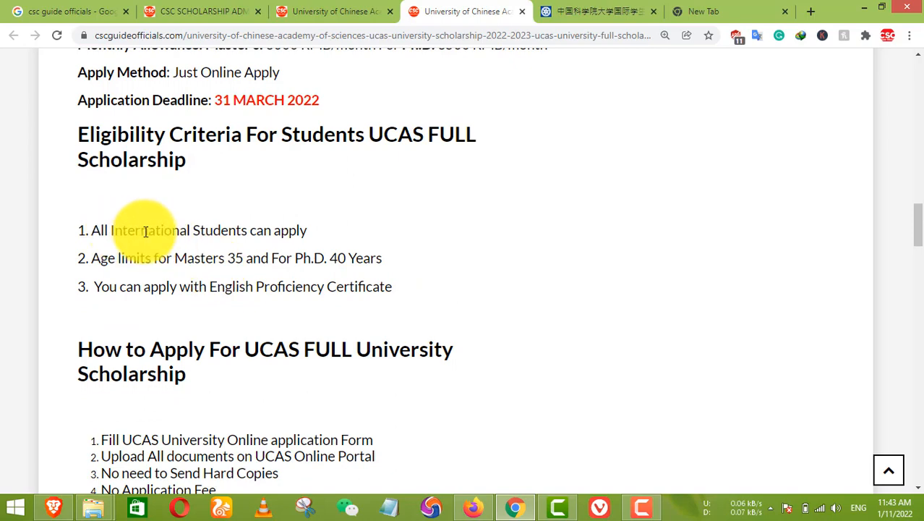
left_click_drag(114, 231, 249, 230)
left_click_drag(136, 259, 235, 258)
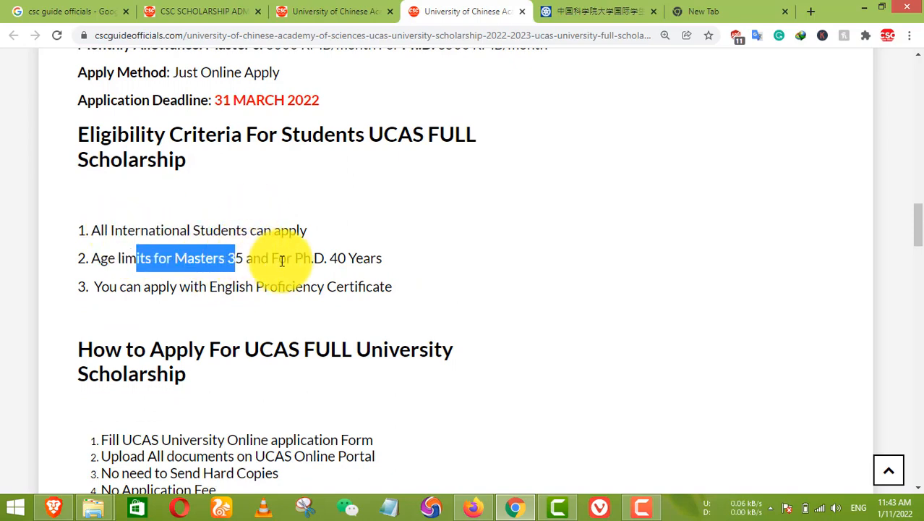
Look through the How to Apply steps for the UCAS FULL University Scholarship and compare them with the eligibility criteria
scroll(353, 263, "down", 4)
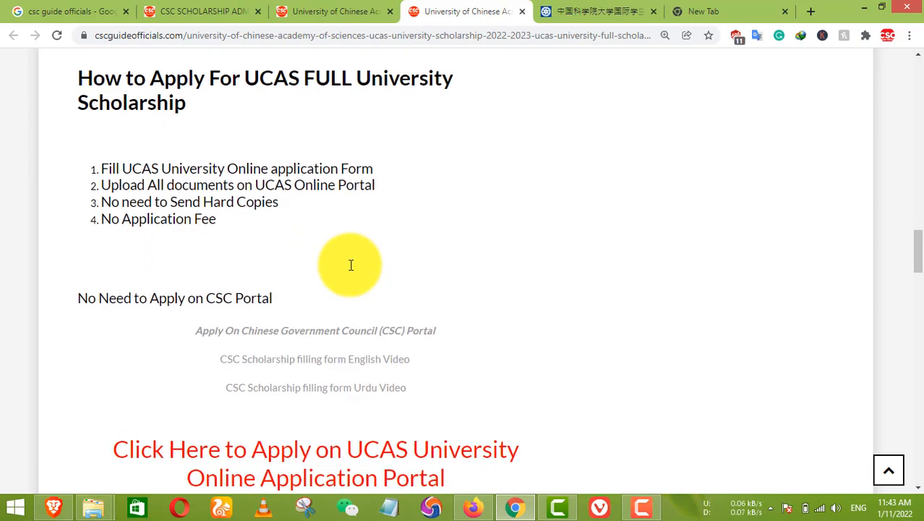
scroll(303, 269, "up", 1)
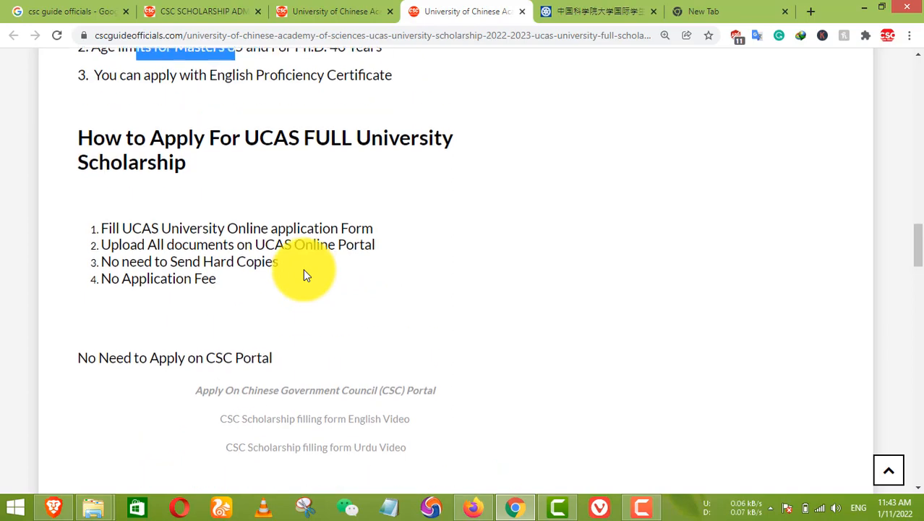
left_click(184, 230)
scroll(220, 225, "up", 1)
scroll(220, 226, "down", 1)
scroll(242, 246, "up", 3)
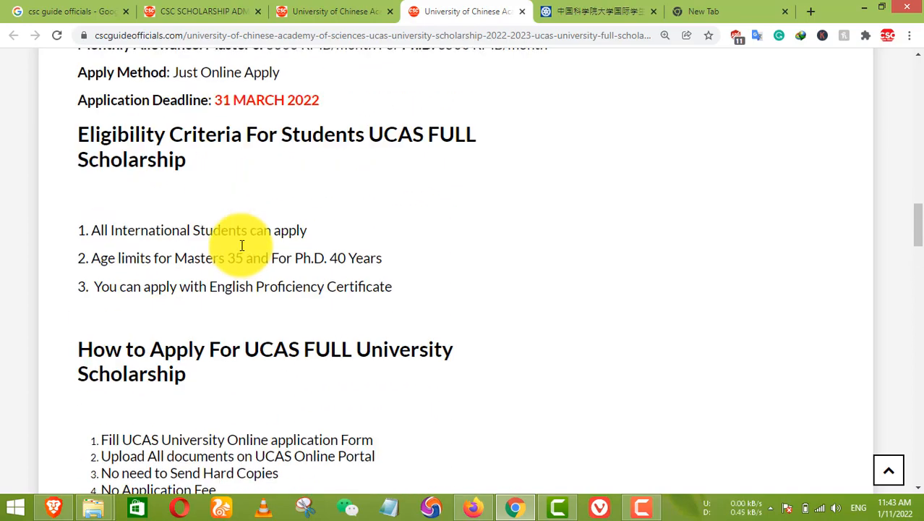
scroll(296, 329, "down", 1)
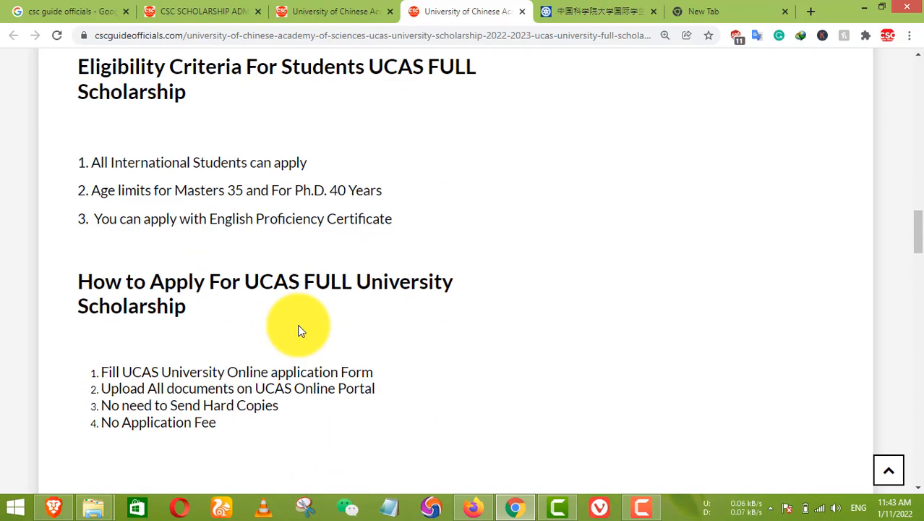
Highlight the scholarship name "UCAS FULL University Scholarship" in the How to Apply heading
left_click_drag(246, 282, 293, 292)
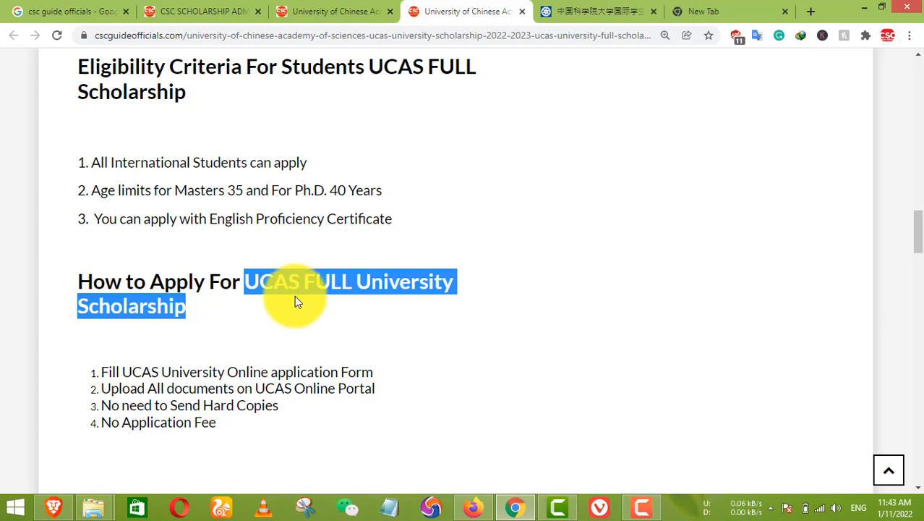
left_click(273, 309)
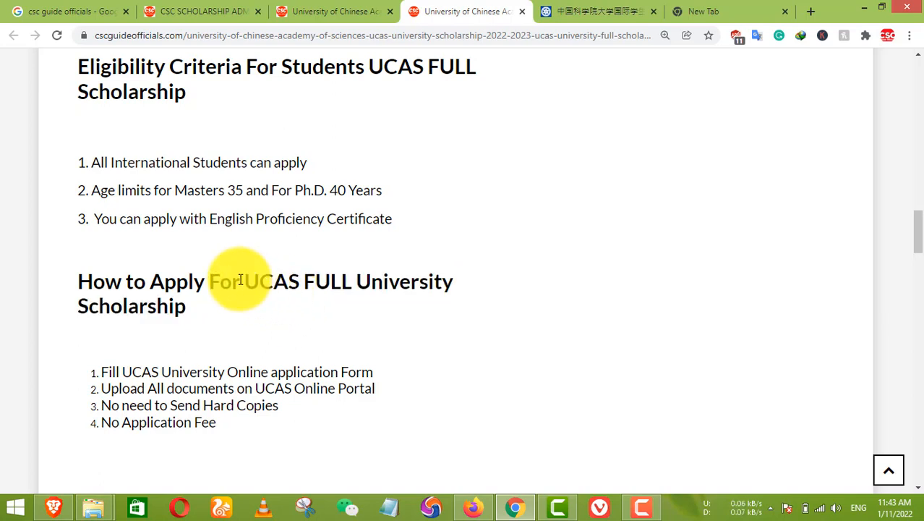
left_click_drag(243, 283, 352, 325)
left_click(303, 325)
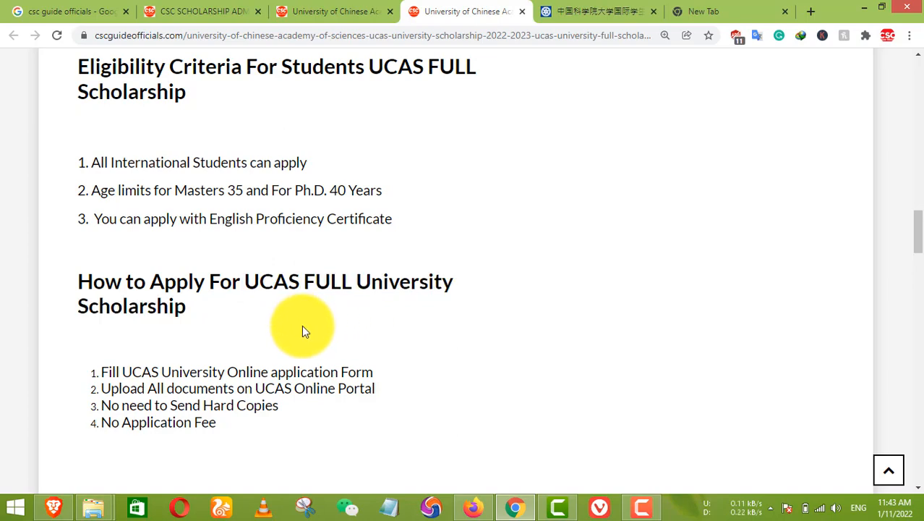
Locate the link to the UCAS University Online Application Portal and reread the How to Apply steps above it
scroll(303, 326, "down", 5)
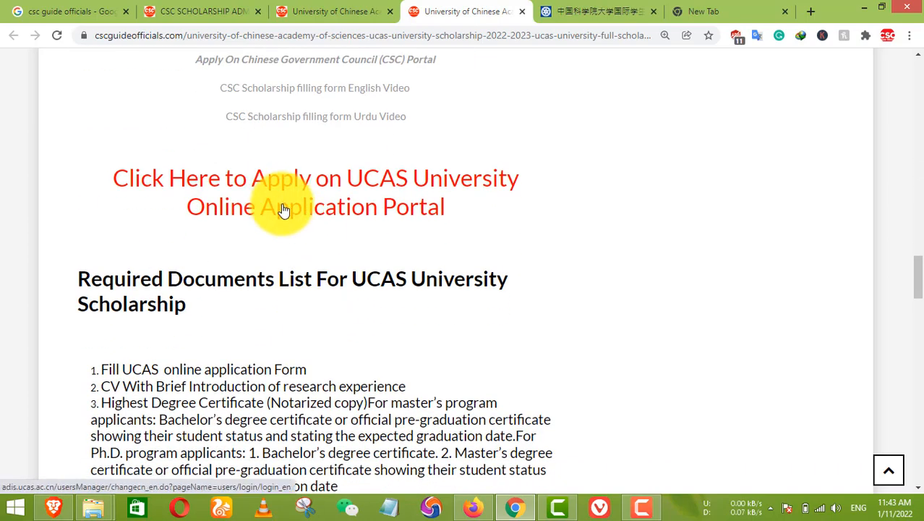
scroll(319, 222, "up", 3)
scroll(343, 259, "up", 3)
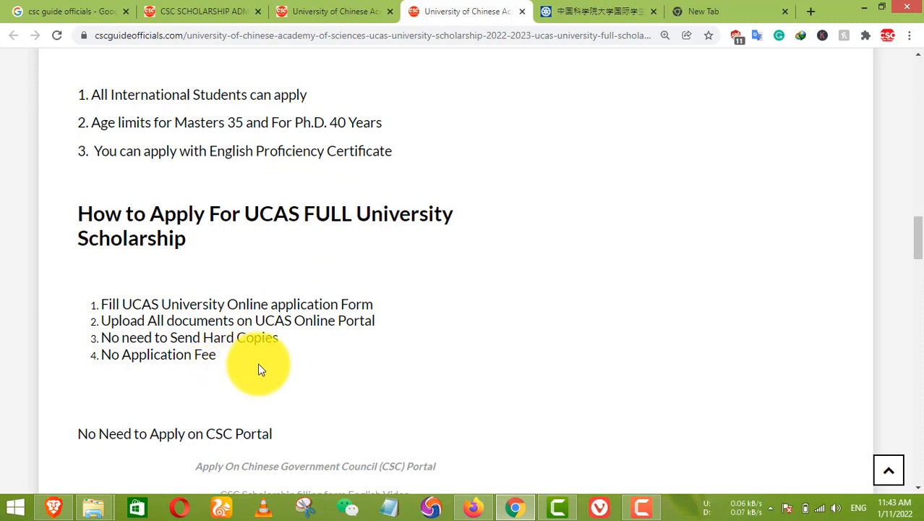
scroll(295, 351, "down", 1)
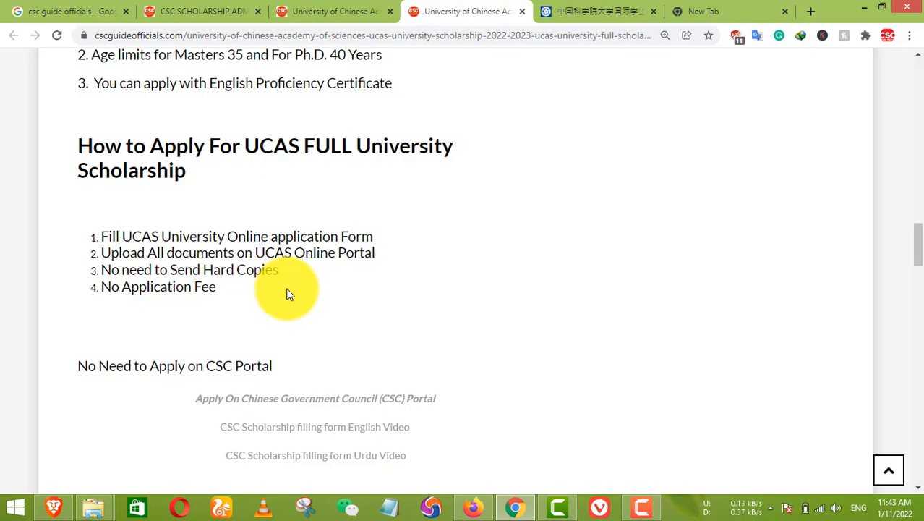
Review the whole Required Documents List For UCAS University Scholarship and the links that follow it
scroll(269, 271, "down", 8)
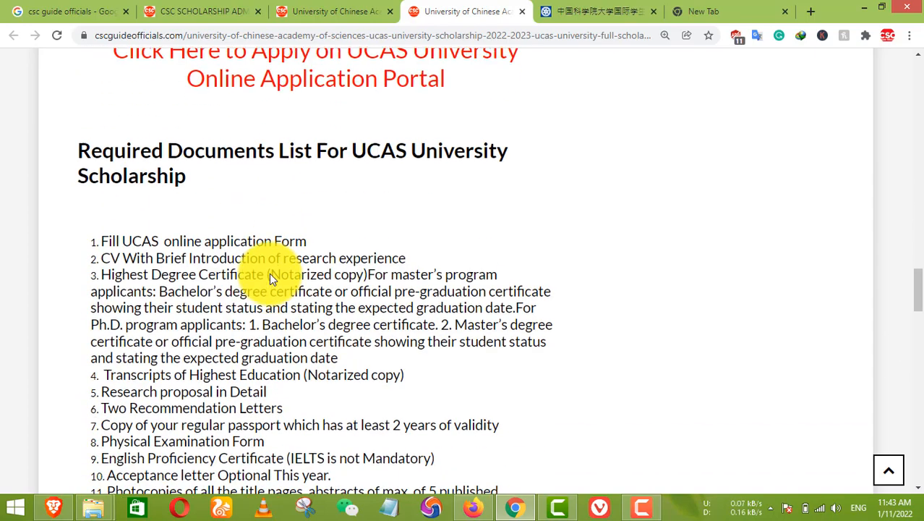
left_click_drag(100, 98, 449, 402)
left_click(295, 311)
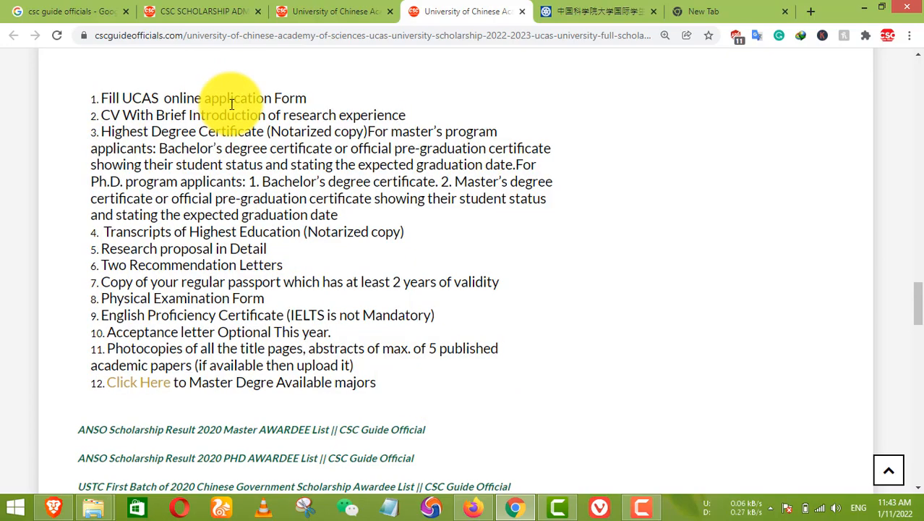
scroll(166, 150, "up", 1)
scroll(257, 318, "down", 3)
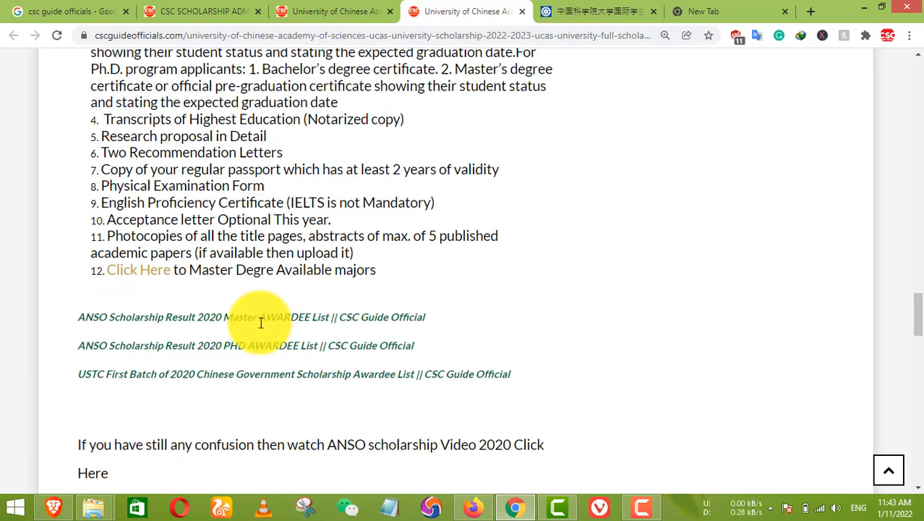
scroll(327, 231, "down", 2)
scroll(325, 223, "up", 8)
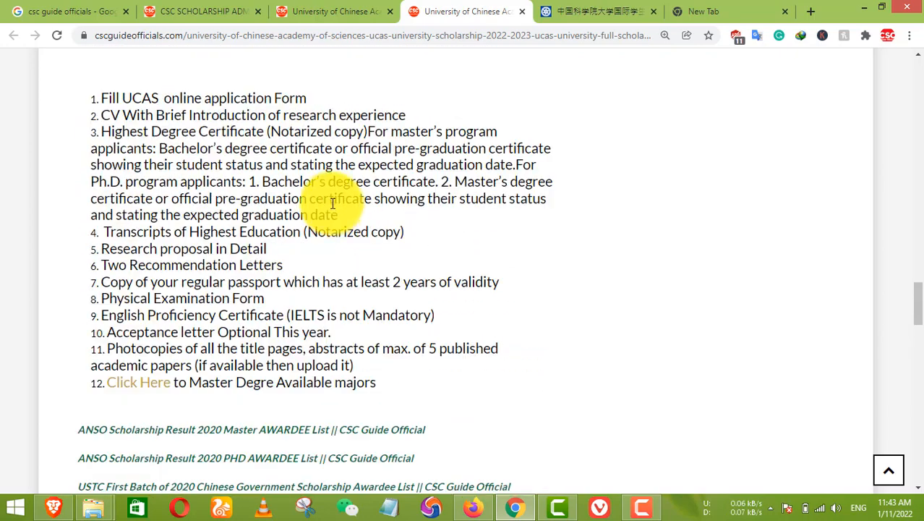
Switch to the UCAS Online Application System and look over the homepage's admission status and application instructions
left_click(578, 15)
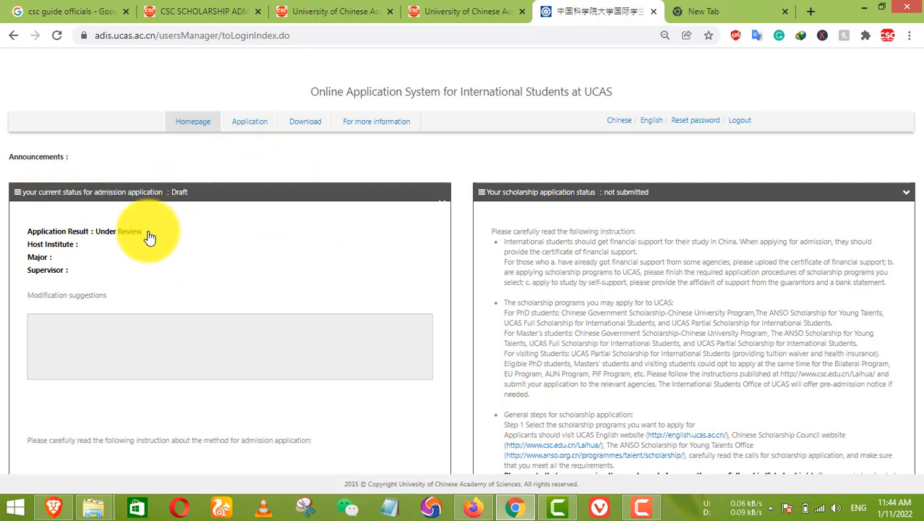
scroll(344, 249, "down", 3)
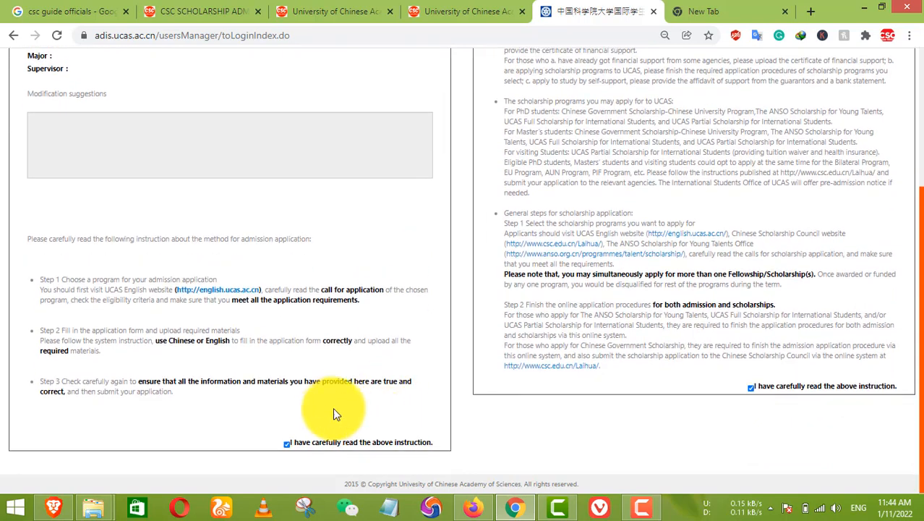
scroll(401, 415, "up", 3)
Open the admission application program selection page and set Admission Application Programs to Doctoral Student
mouse_move(253, 119)
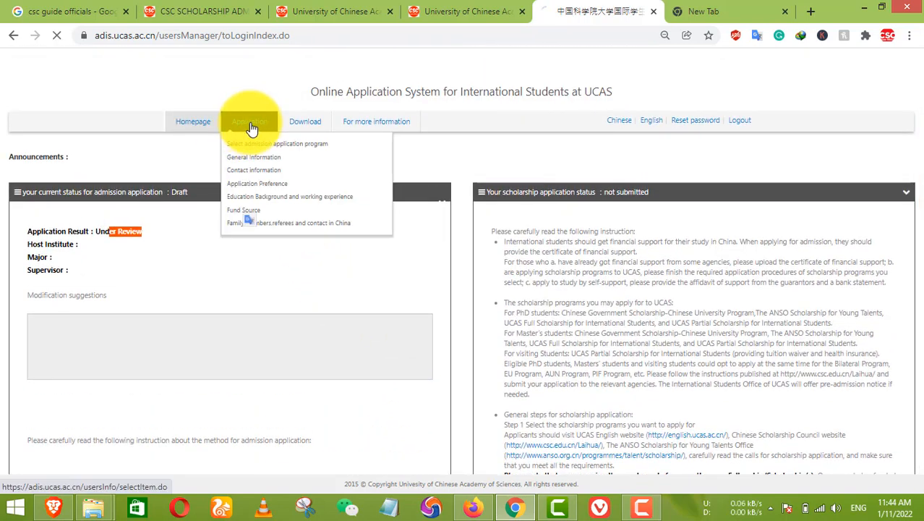
left_click(255, 129)
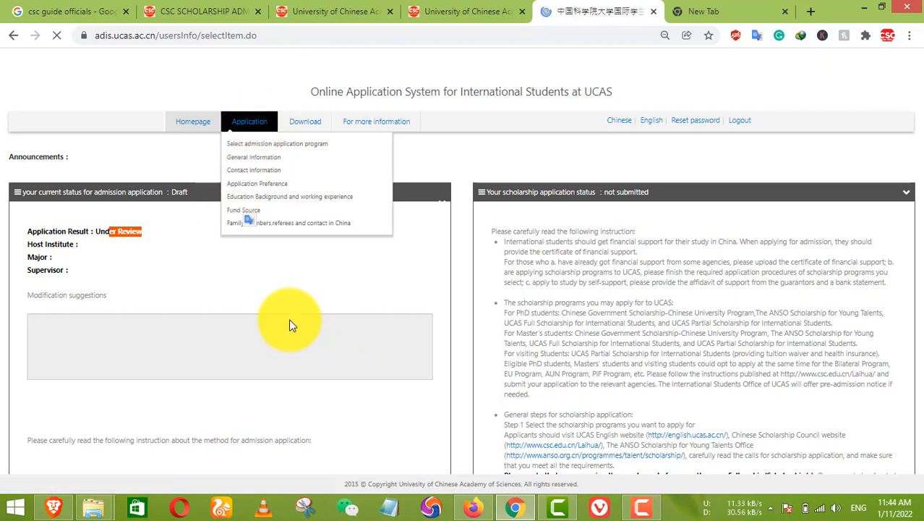
left_click(182, 192)
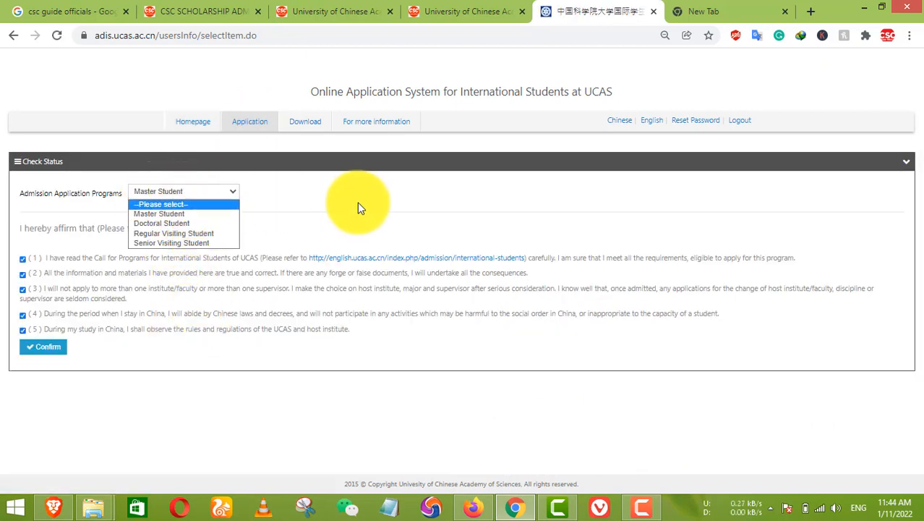
left_click(335, 192)
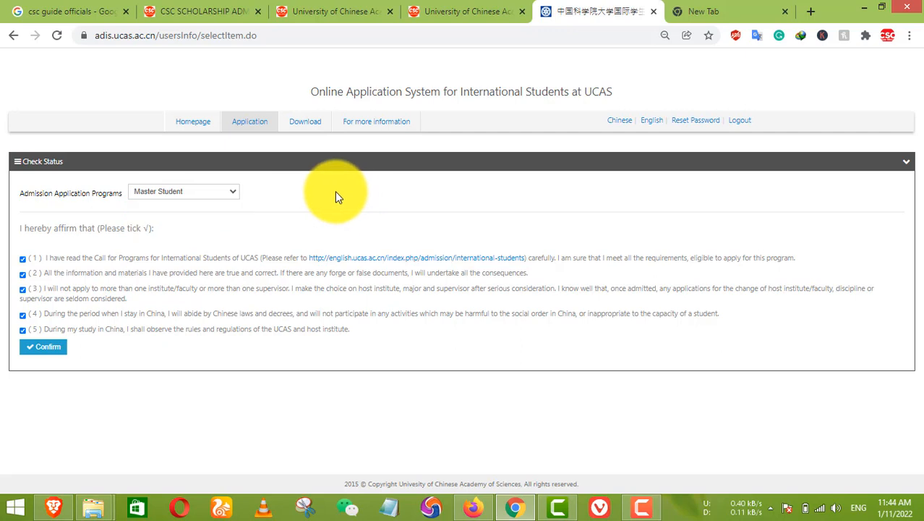
left_click(185, 193)
left_click(165, 223)
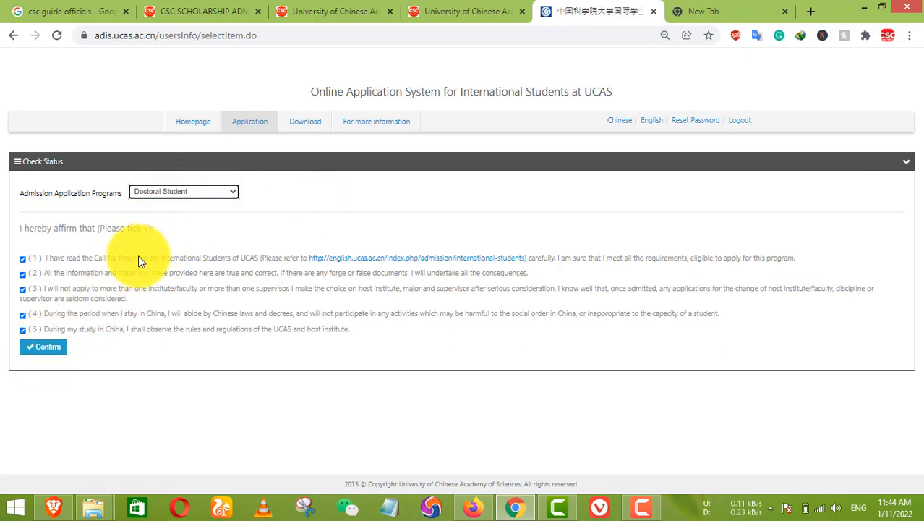
Confirm the doctoral application and select 80082--School of Chemical Sciences as the institute under Application preference
left_click(60, 351)
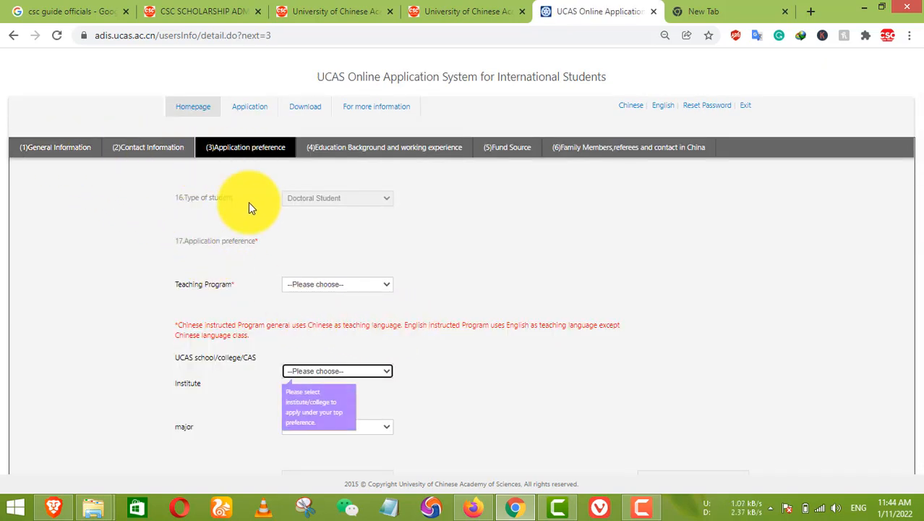
left_click(330, 375)
mouse_move(250, 107)
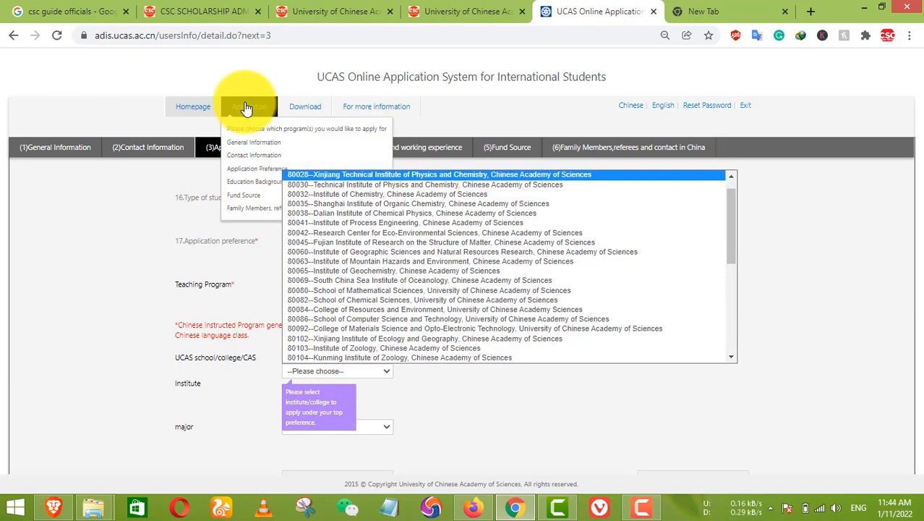
left_click(246, 144)
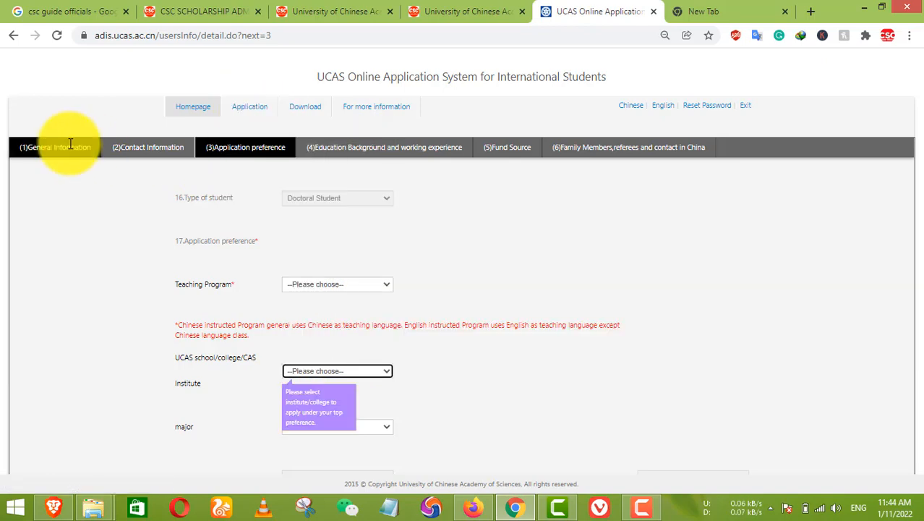
left_click(337, 370)
left_click(343, 300)
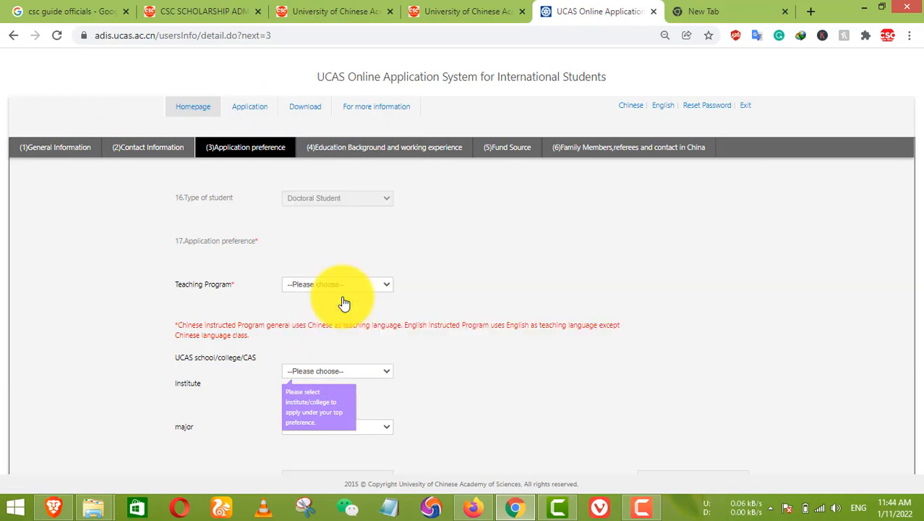
left_click(578, 114)
mouse_move(252, 112)
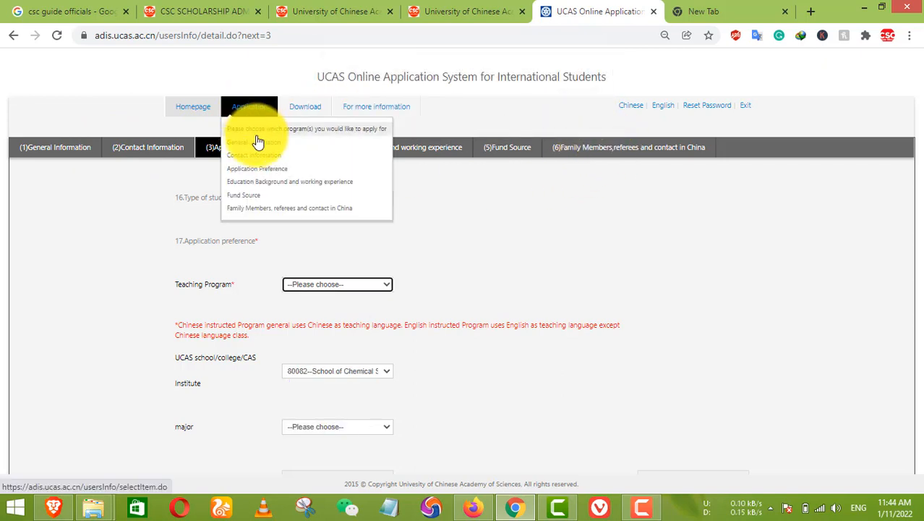
scroll(355, 377, "down", 3)
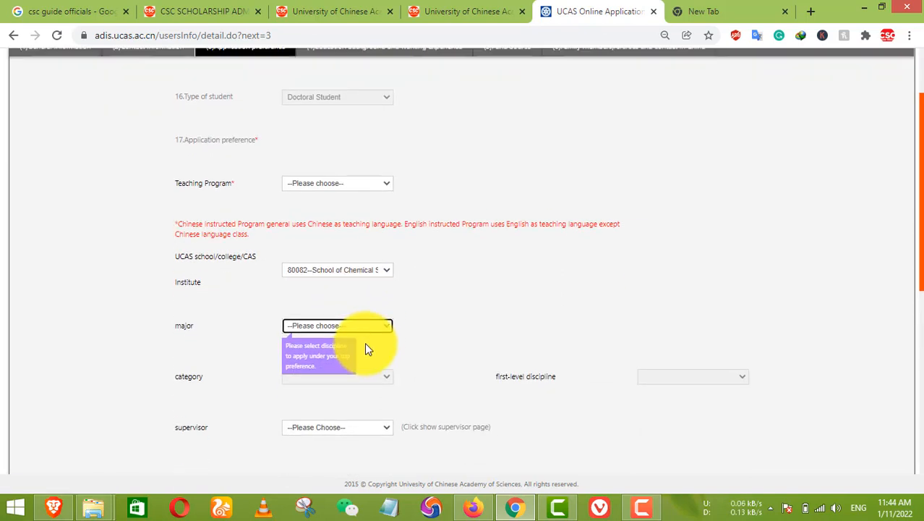
left_click(368, 316)
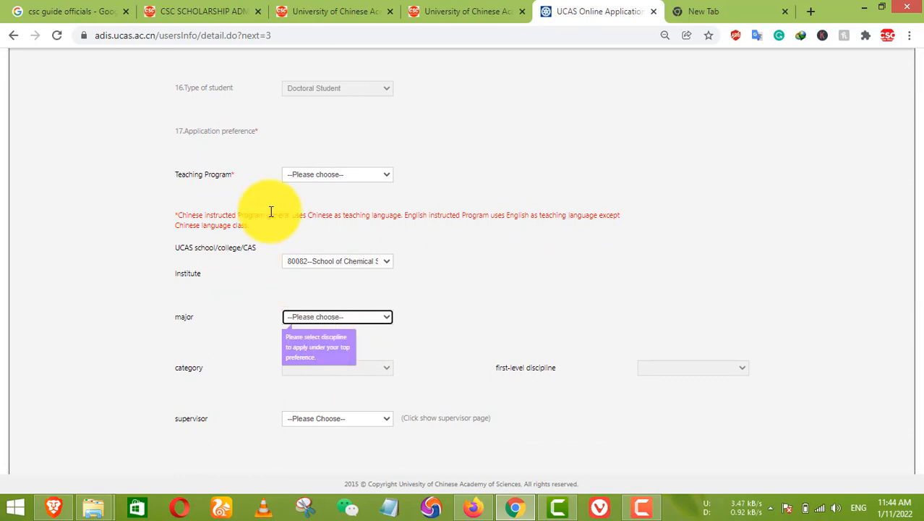
scroll(267, 206, "up", 3)
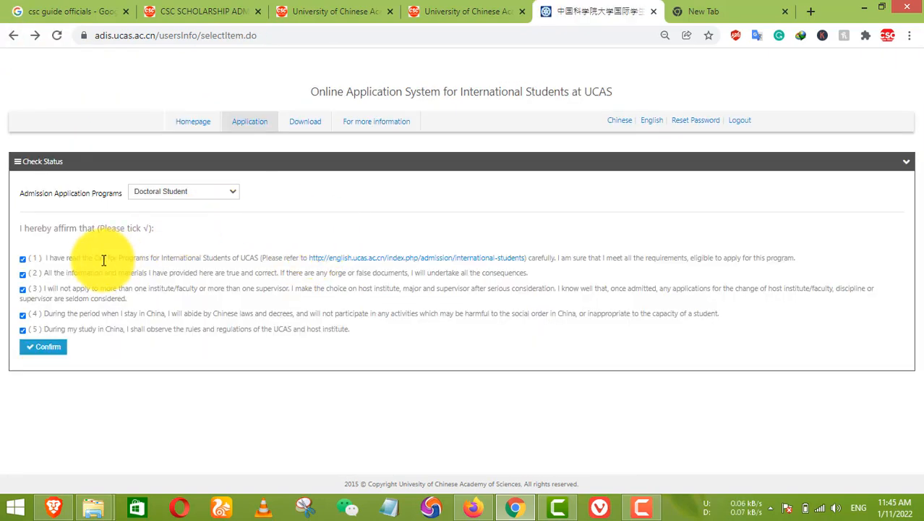
Choose the admission application program again, confirm the declarations and open the General Information section of the form
left_click(186, 194)
left_click(171, 220)
left_click(174, 192)
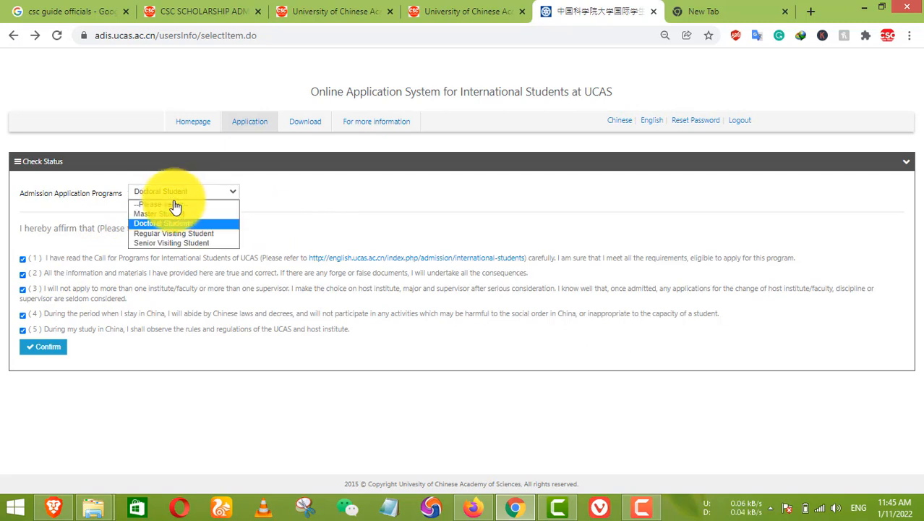
left_click(175, 209)
left_click(38, 347)
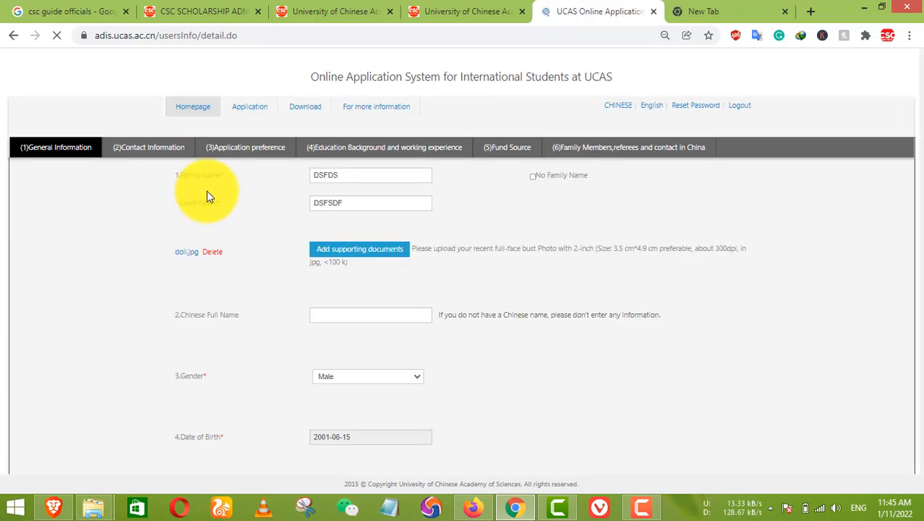
left_click(57, 154)
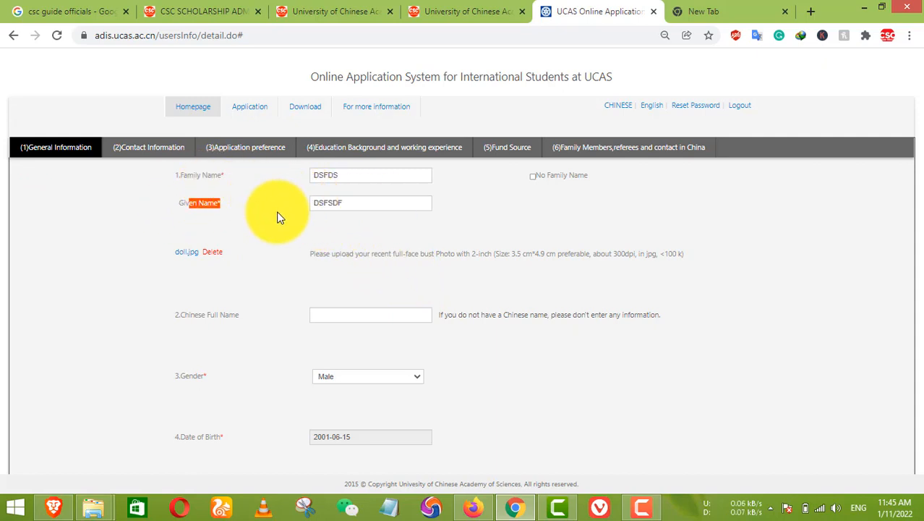
Look over the name, photo, gender, birth and nationality fields in General Information
scroll(281, 217, "down", 1)
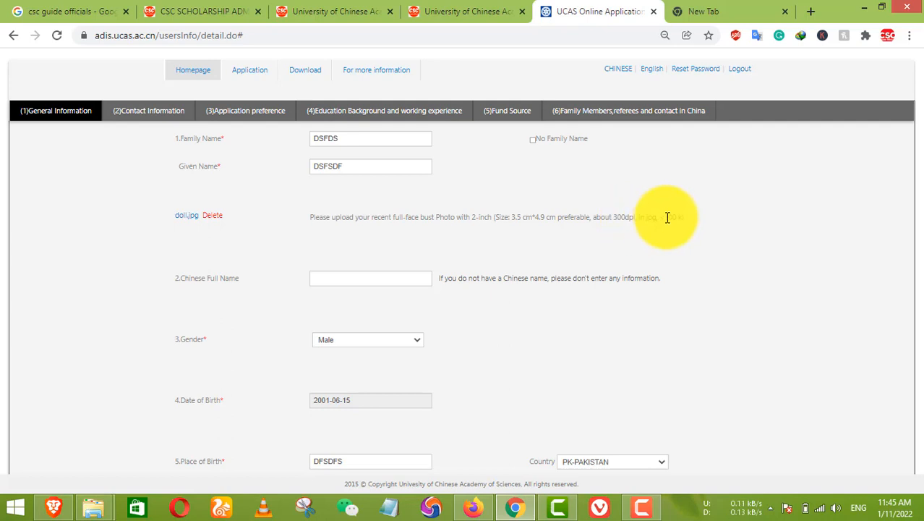
scroll(610, 230, "down", 1)
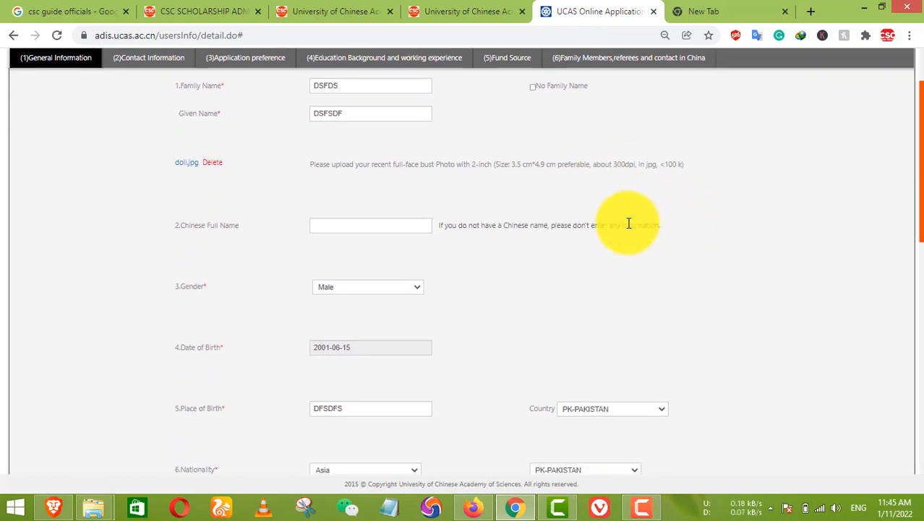
scroll(226, 222, "down", 1)
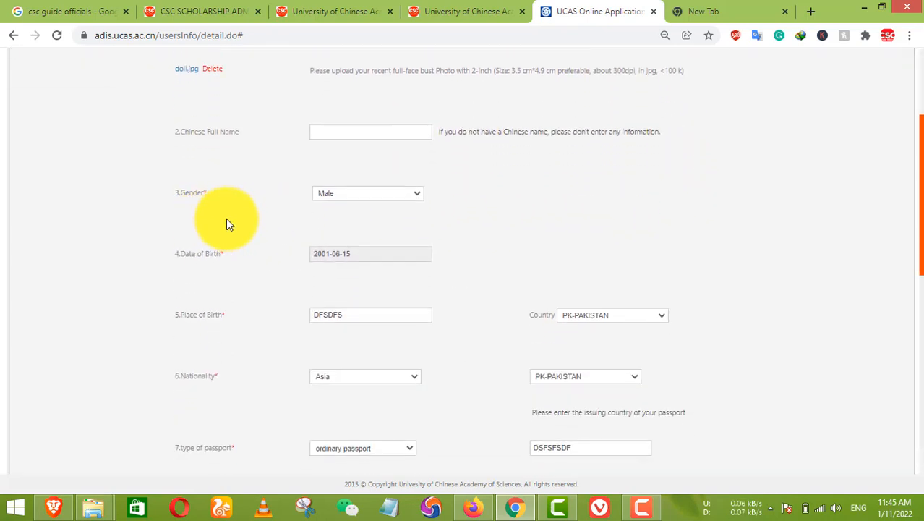
scroll(312, 284, "down", 1)
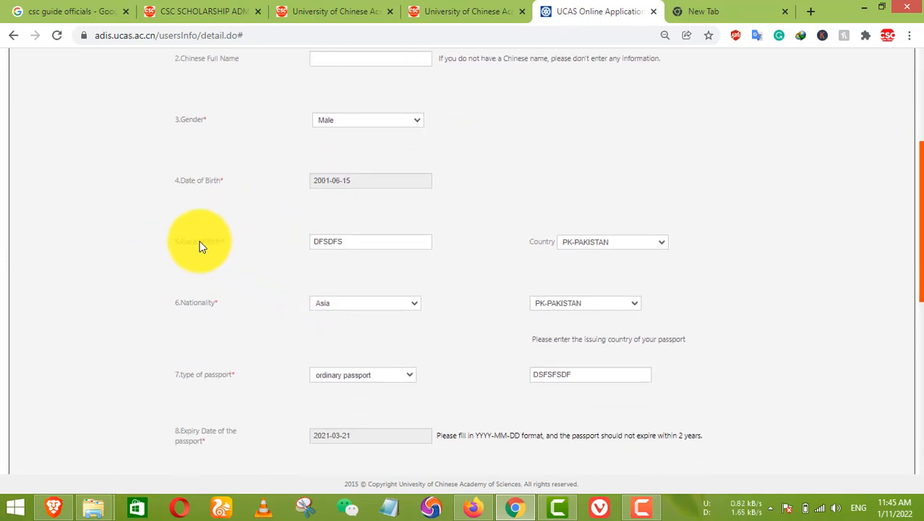
left_click_drag(186, 242, 236, 245)
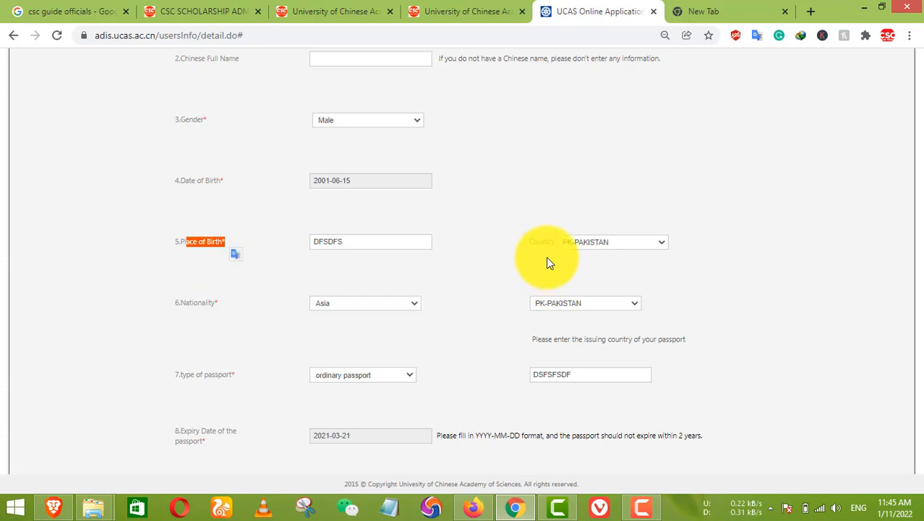
scroll(638, 236, "down", 1)
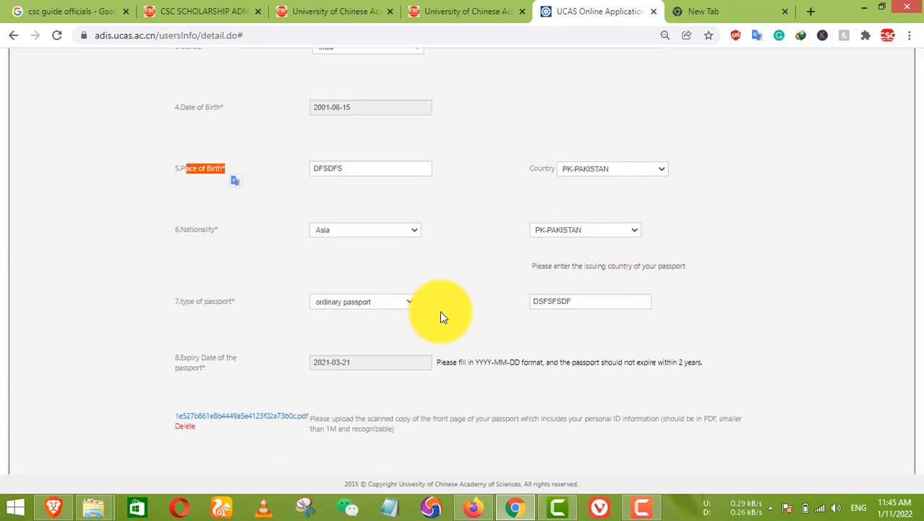
Check the type of passport options, keep ordinary passport, and view the passport expiry and document upload fields
left_click(375, 311)
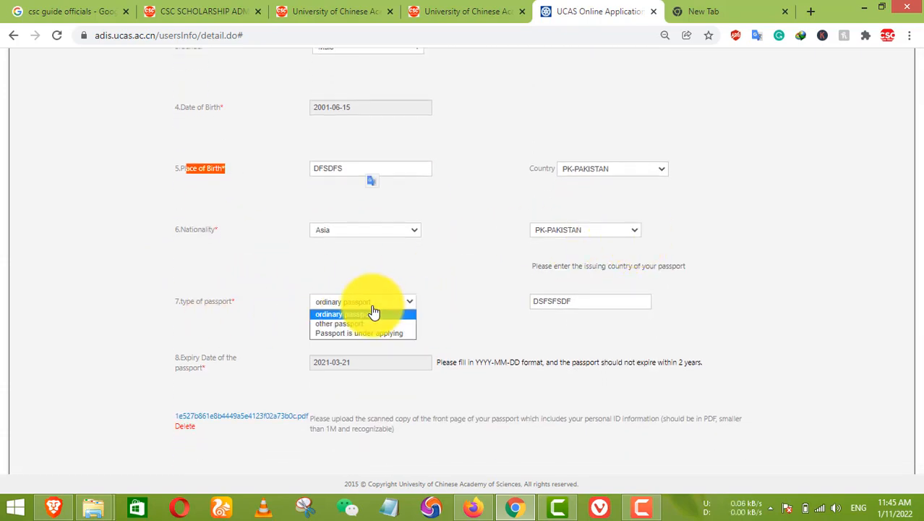
left_click(373, 314)
scroll(571, 311, "down", 1)
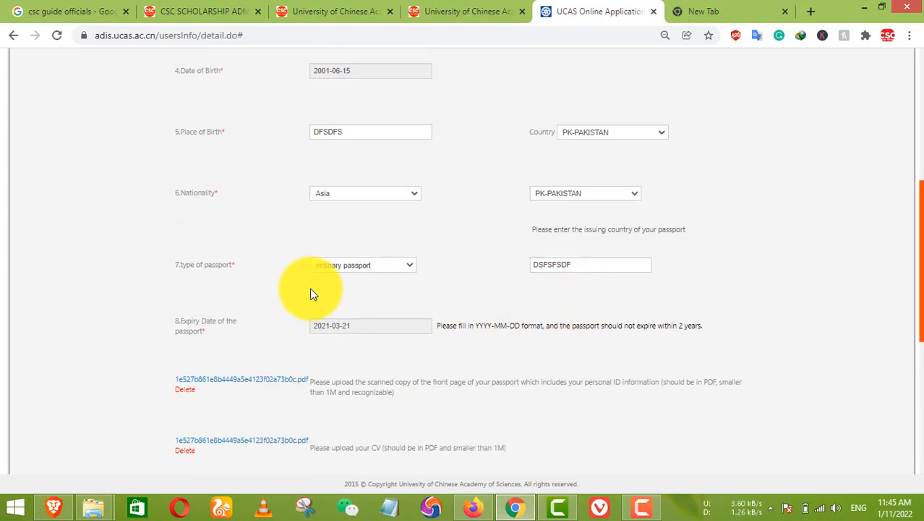
scroll(268, 296, "down", 1)
scroll(506, 307, "down", 1)
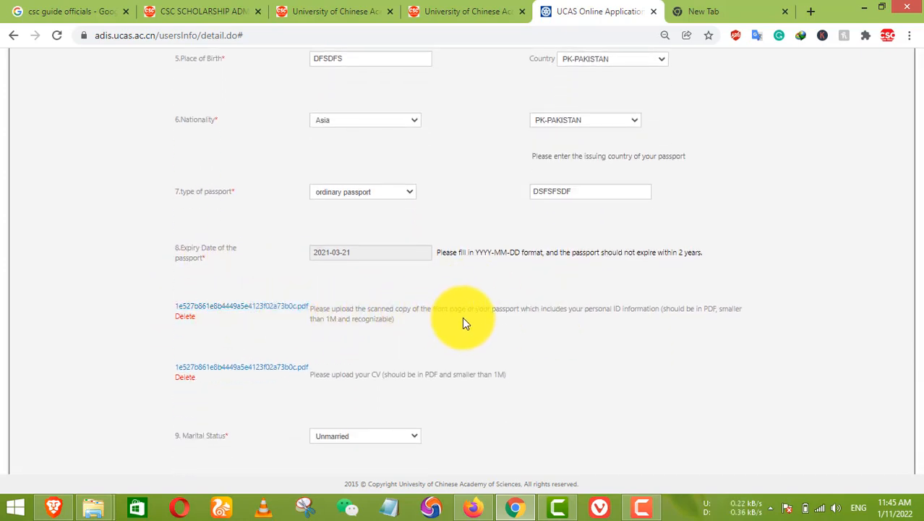
Enlarge the page to 90% and read the passport expiry rule and the passport scan and CV upload requirements
key("ctrl+plus")
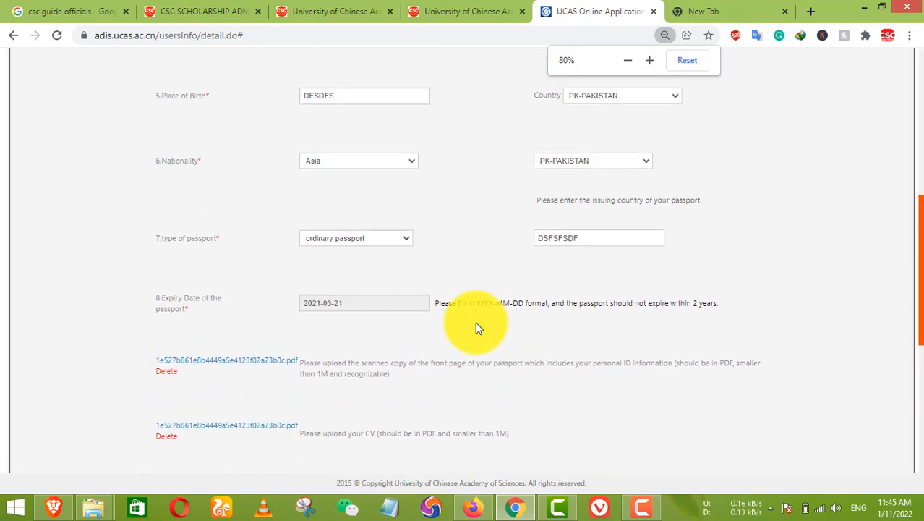
key("ctrl+plus")
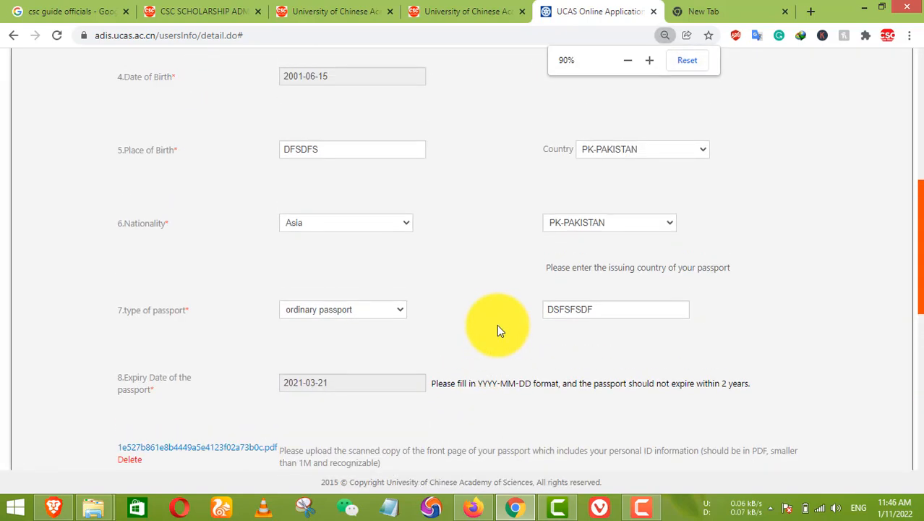
scroll(497, 324, "down", 2)
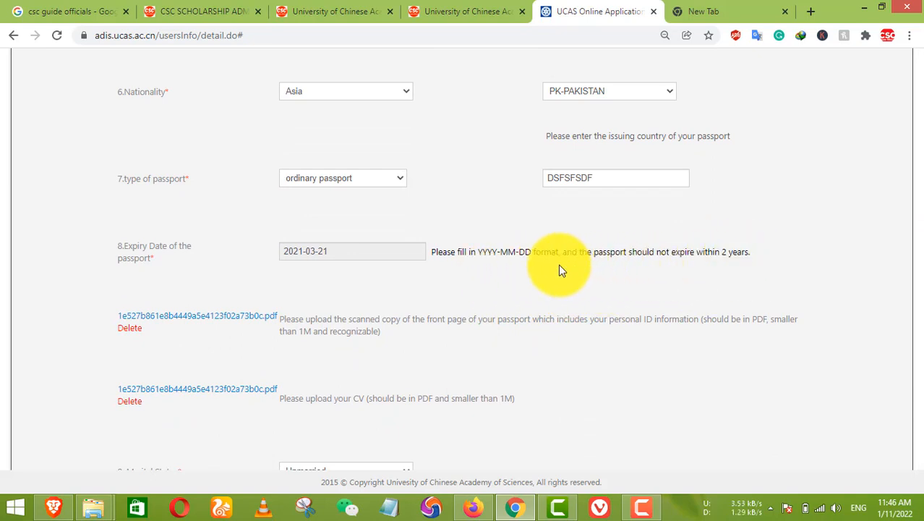
left_click_drag(647, 252, 725, 269)
scroll(311, 310, "down", 1)
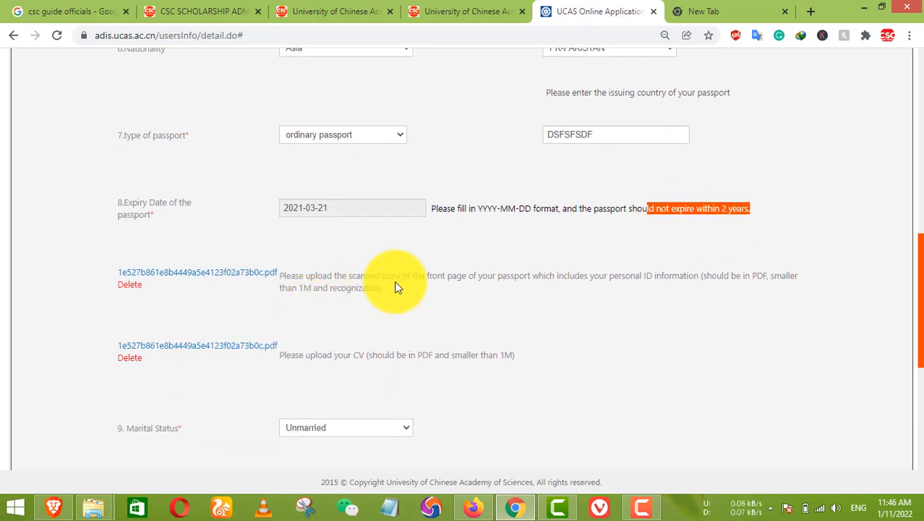
left_click(457, 289)
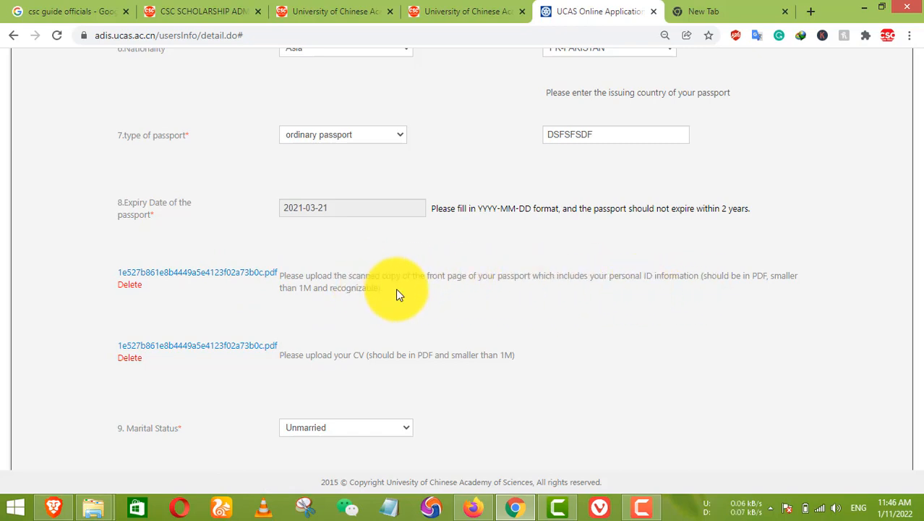
scroll(377, 291, "down", 1)
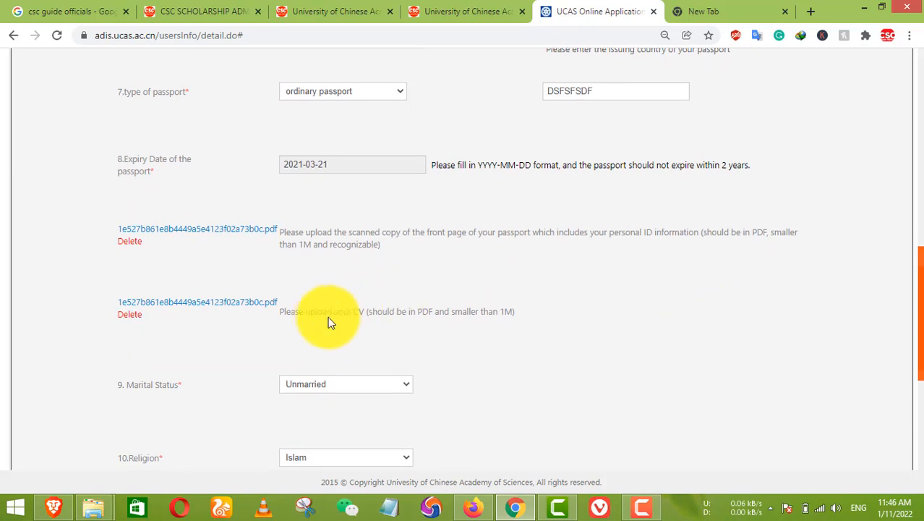
left_click_drag(418, 310, 443, 311)
left_click(425, 323)
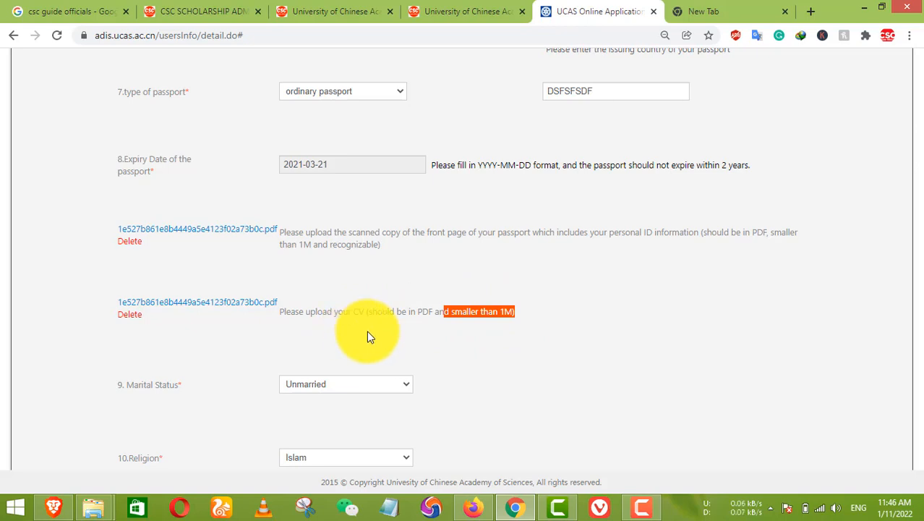
Look over the Marital Status, Religion and Height fields further down the General Information form
scroll(368, 333, "down", 1)
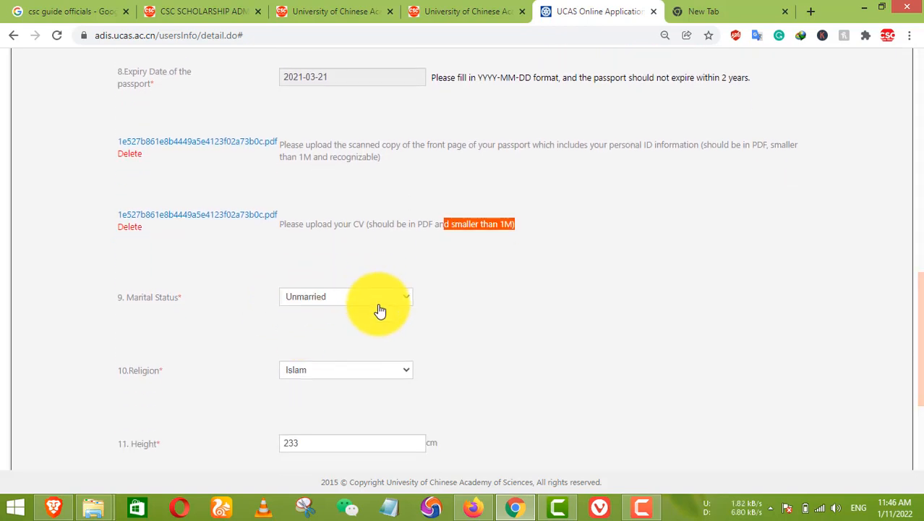
scroll(380, 311, "down", 1)
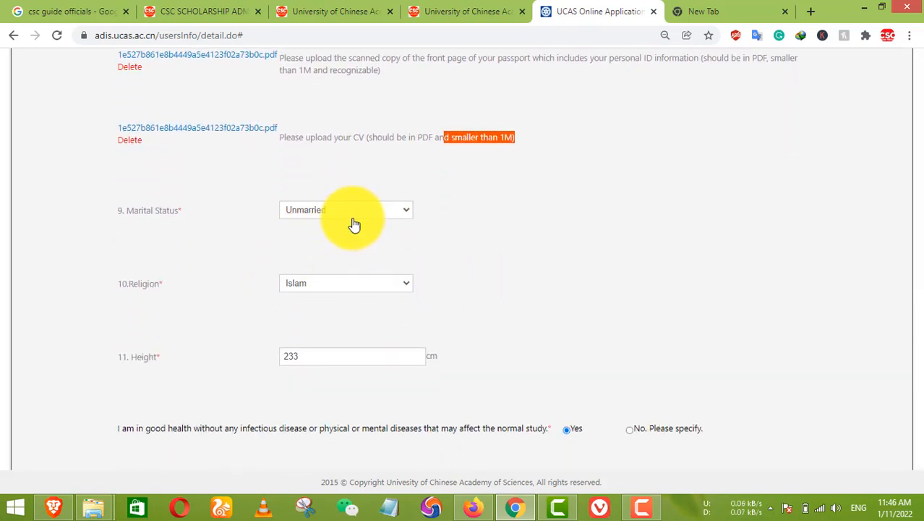
scroll(355, 268, "down", 1)
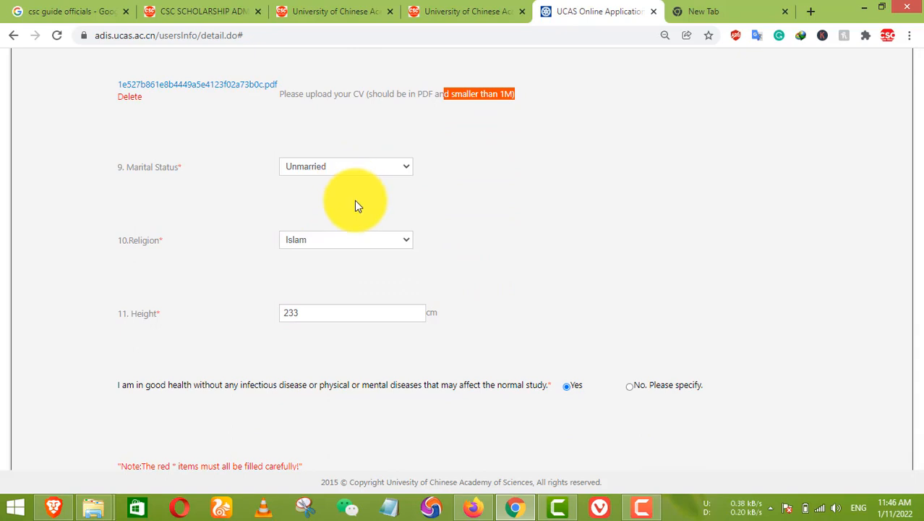
scroll(354, 209, "down", 1)
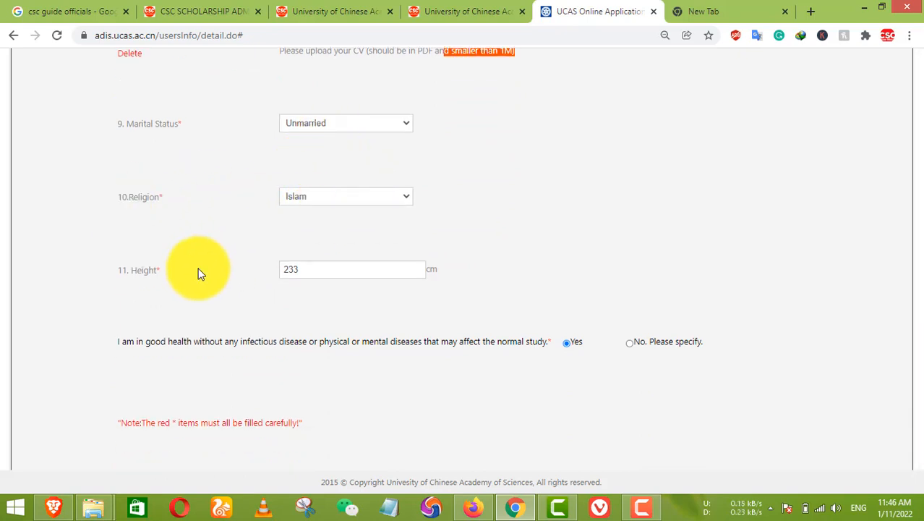
scroll(348, 274, "down", 2)
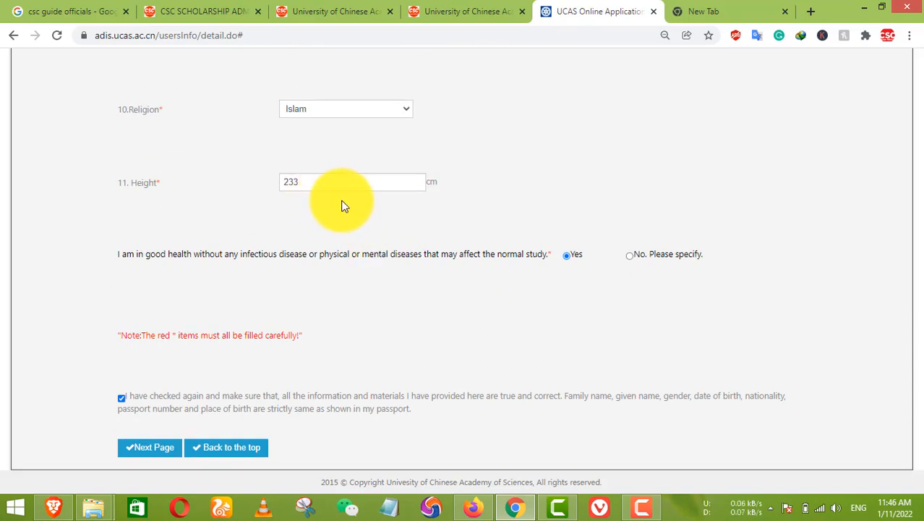
Switch the good-health declaration to "No. Please specify.", check its explanation box, and set the answer back to Yes
scroll(407, 206, "down", 1)
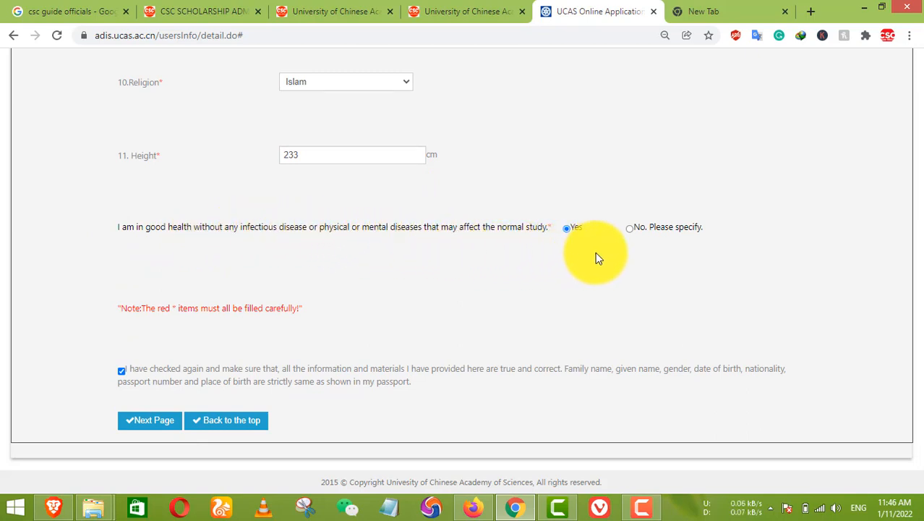
left_click(629, 228)
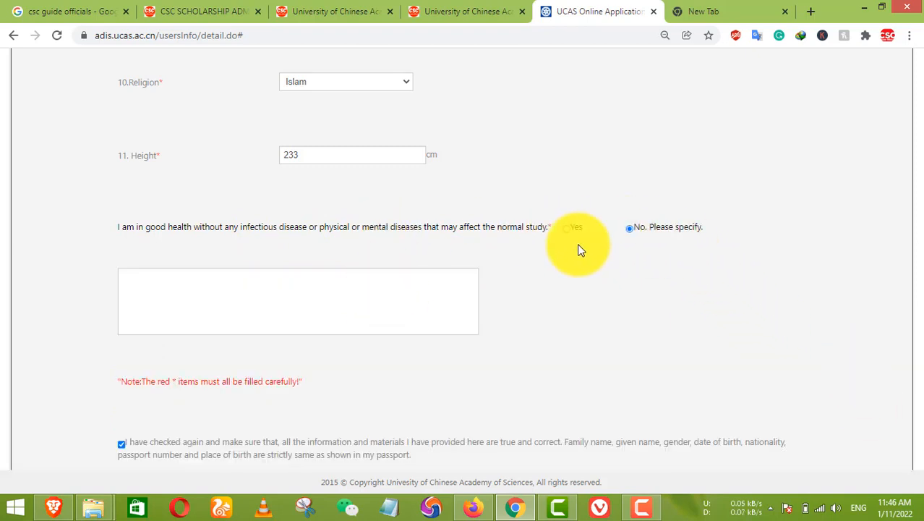
left_click(352, 284)
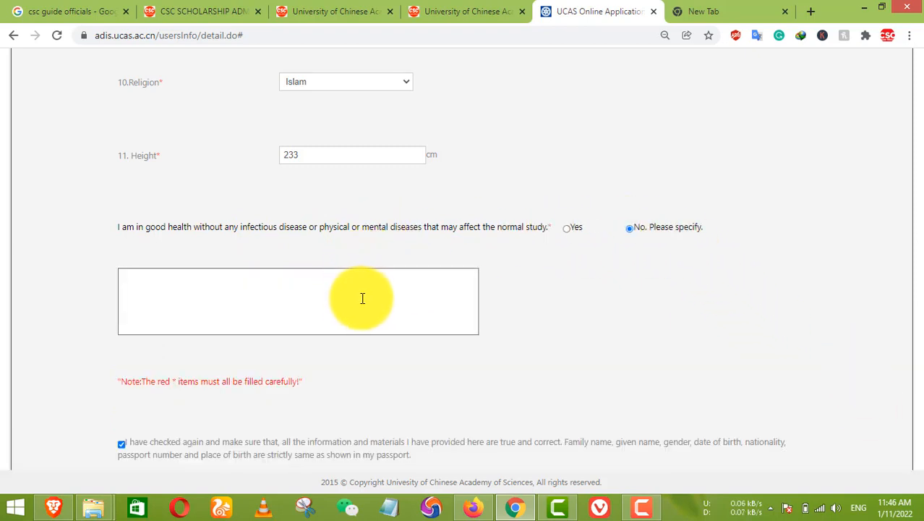
left_click(119, 227)
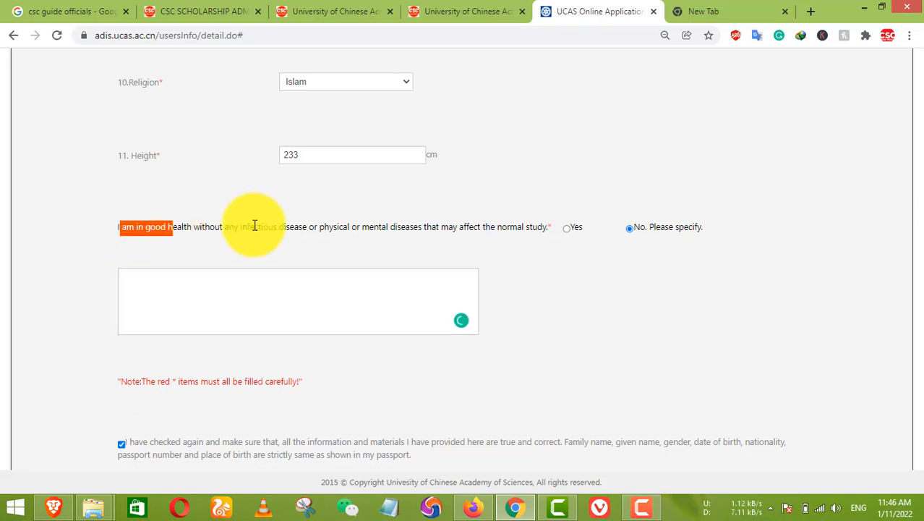
left_click(427, 232)
left_click(567, 227)
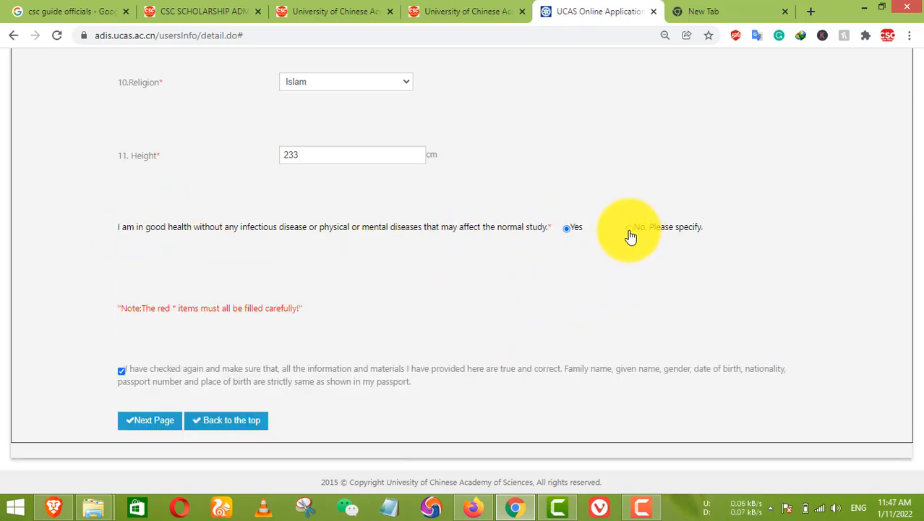
mouse_move(128, 227)
left_mouse_down()
mouse_move(388, 217)
mouse_move(488, 264)
left_mouse_up()
left_click(502, 240)
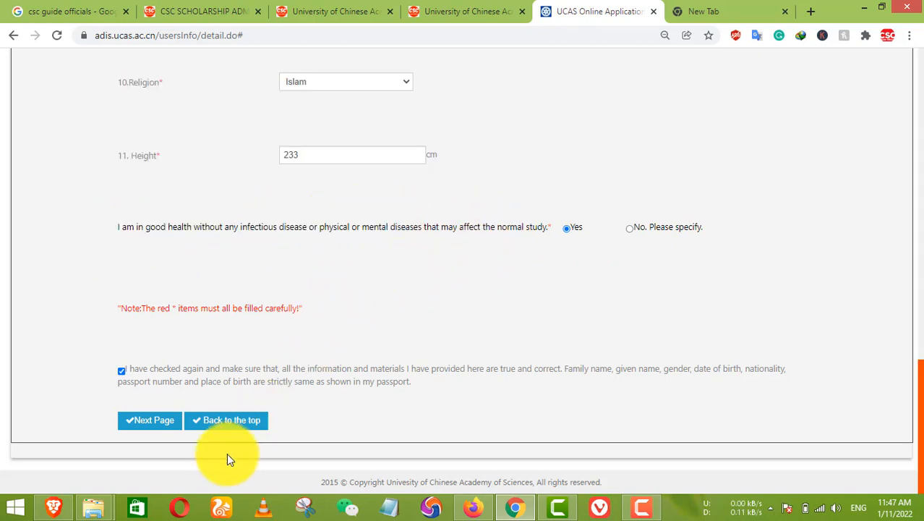
Open the Contact Information section and look over the permanent address, zip code, telephone and fax fields
left_click(240, 421)
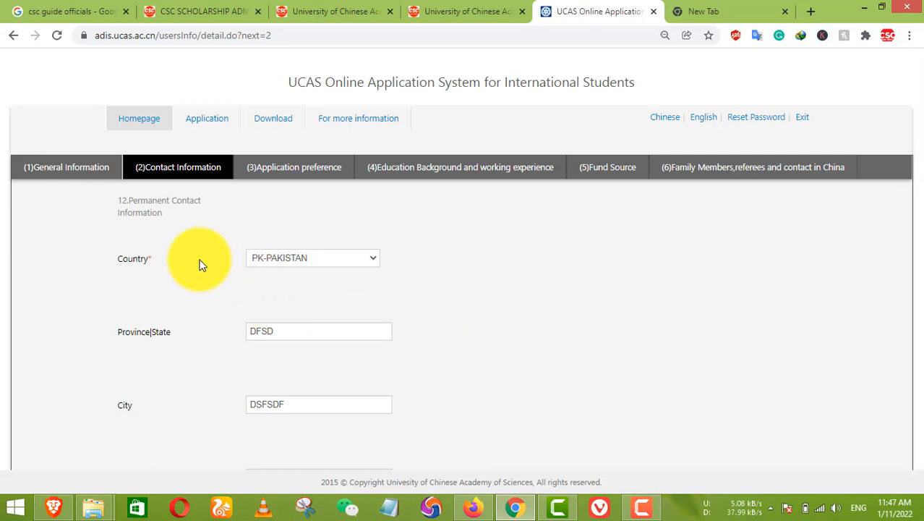
scroll(172, 294, "down", 1)
scroll(305, 371, "down", 2)
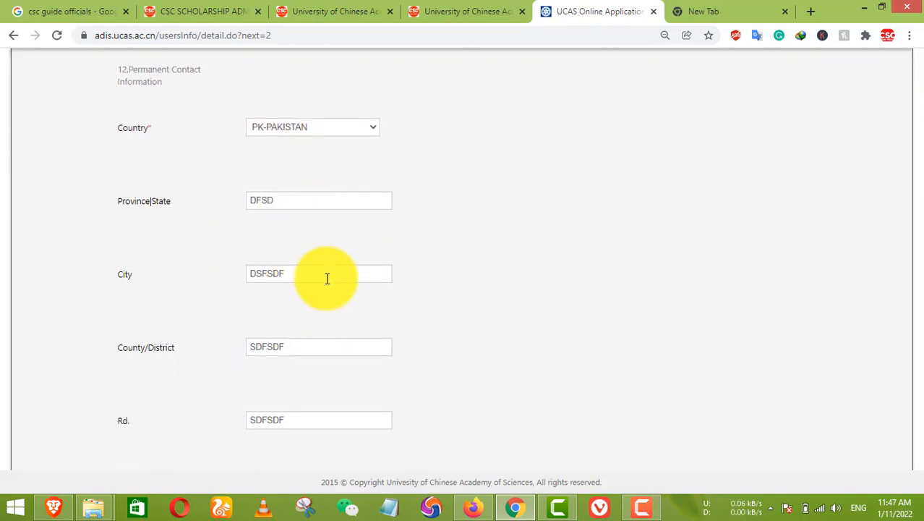
scroll(343, 281, "down", 1)
scroll(246, 224, "down", 1)
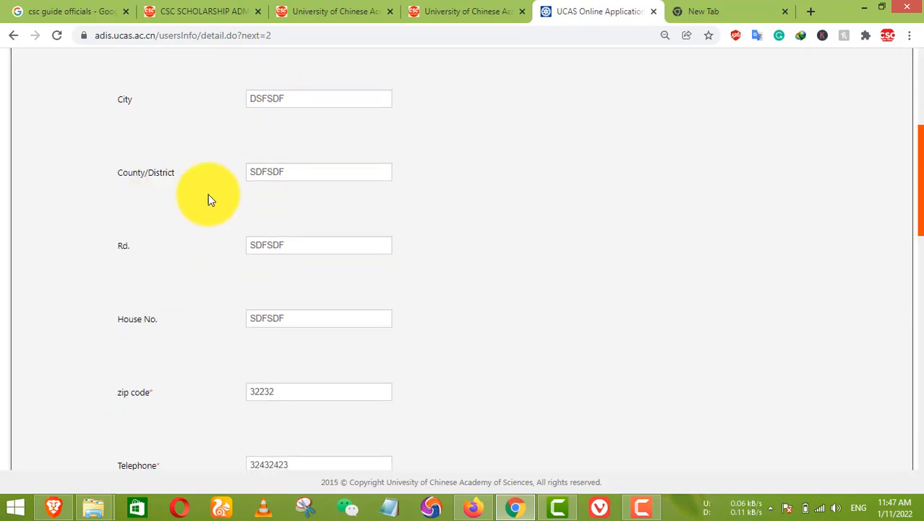
scroll(323, 218, "down", 1)
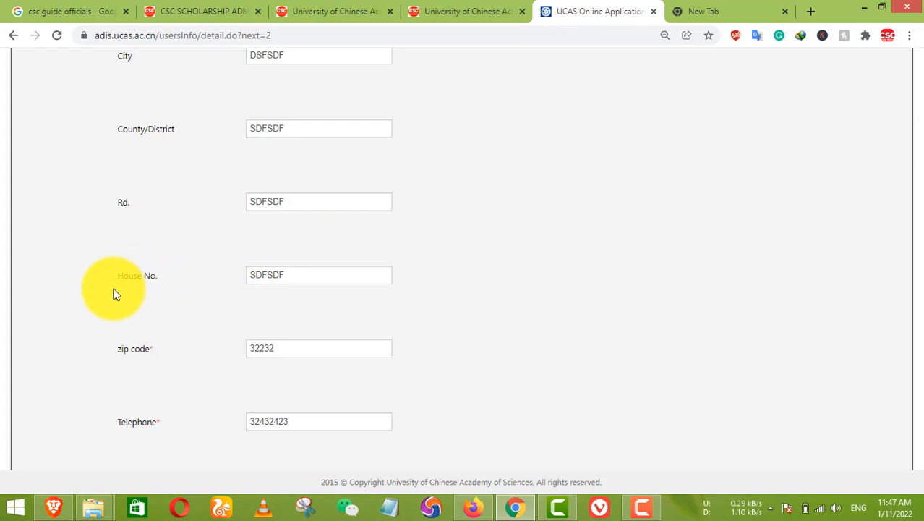
scroll(217, 282, "down", 1)
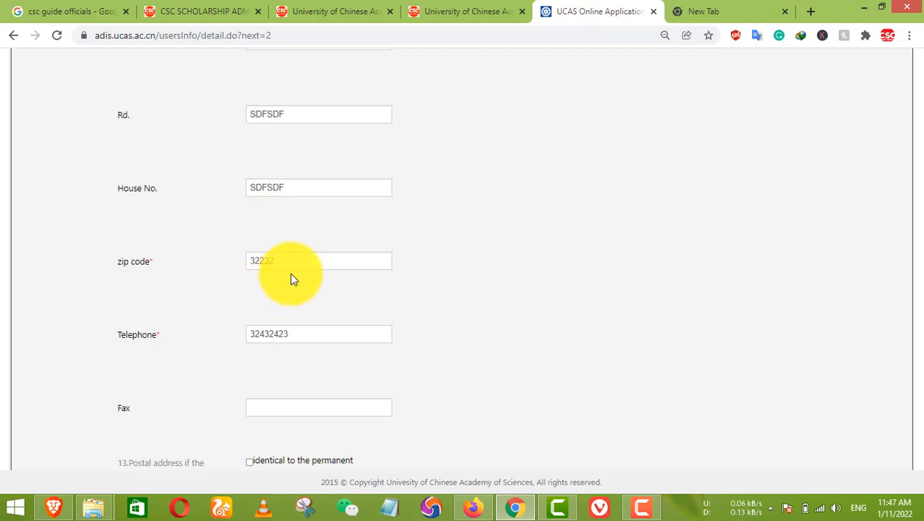
scroll(303, 282, "down", 2)
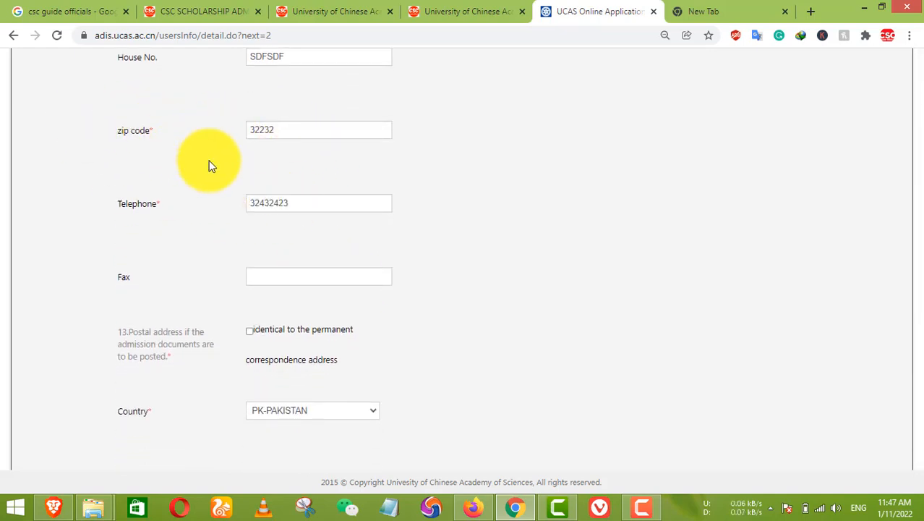
scroll(273, 195, "up", 1)
scroll(281, 261, "down", 1)
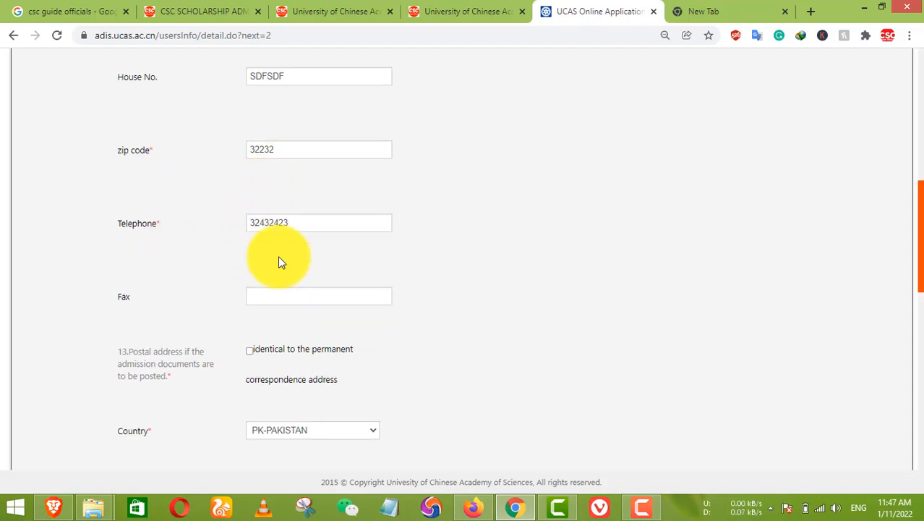
scroll(260, 282, "down", 1)
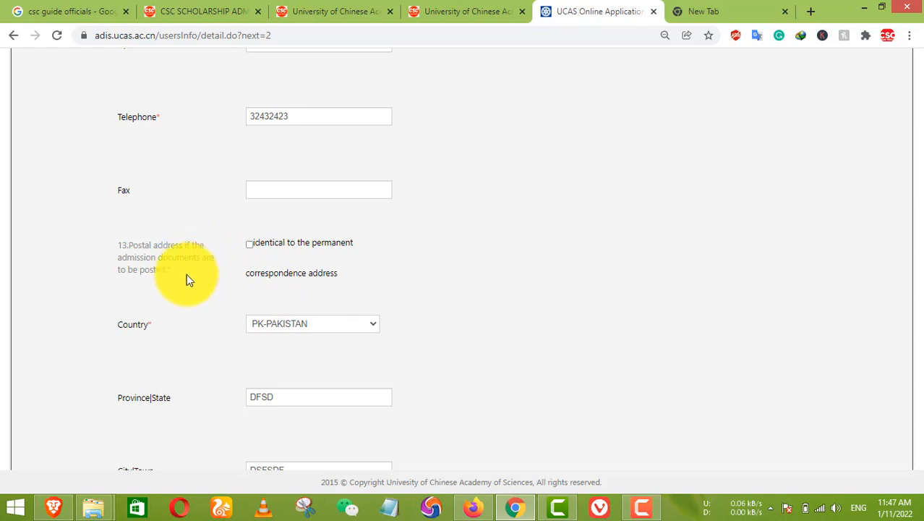
scroll(182, 281, "down", 1)
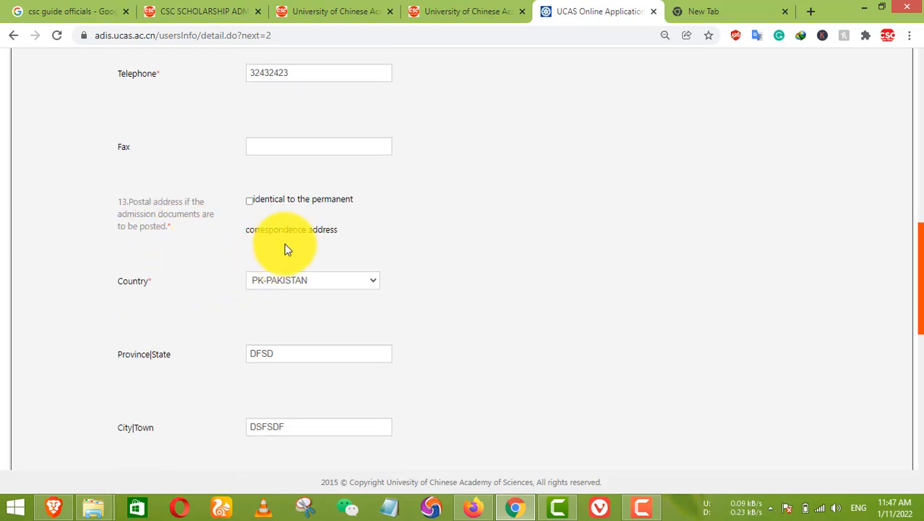
Mark the postal address as identical to the permanent correspondence address and check the copied address fields
left_click(250, 202)
left_click(249, 202)
scroll(217, 209, "down", 1)
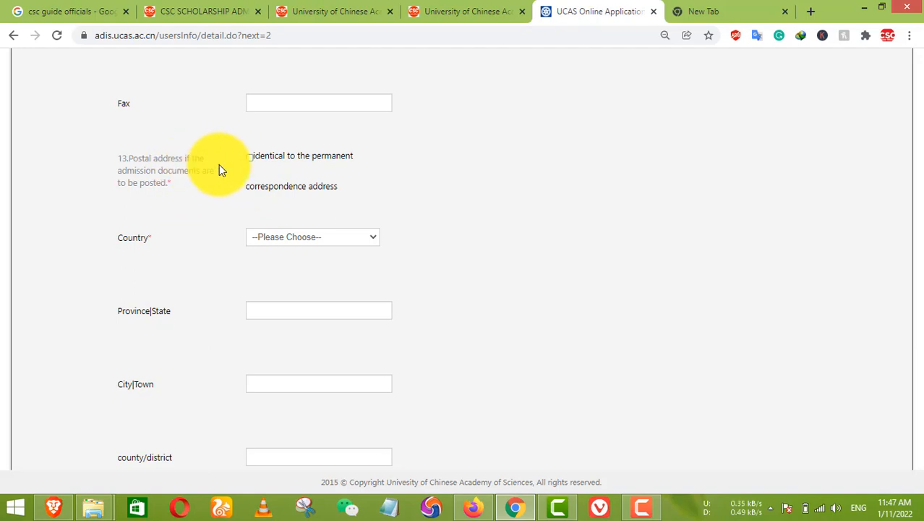
left_click(250, 157)
scroll(300, 260, "down", 2)
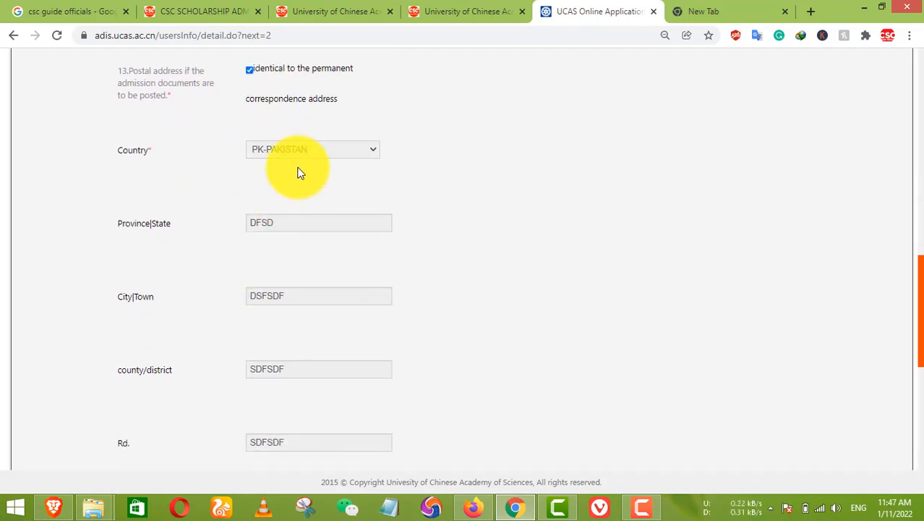
scroll(319, 344, "down", 5)
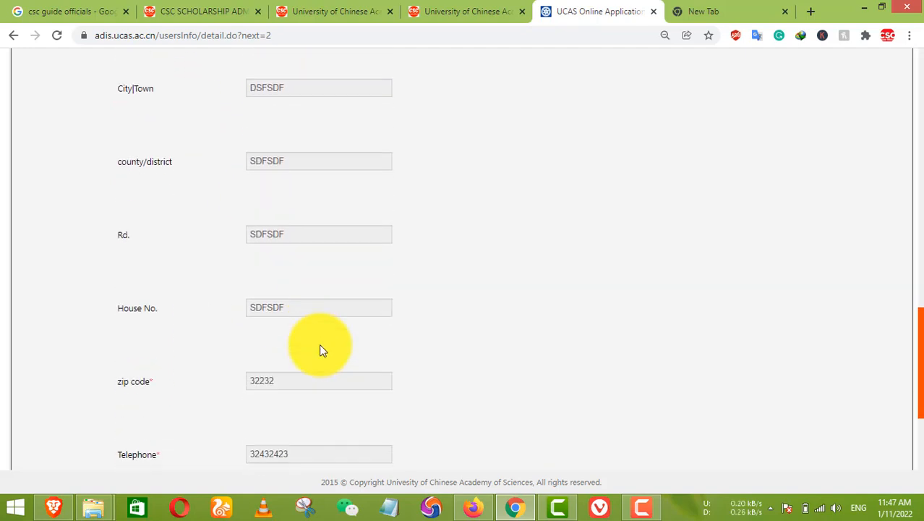
Clear the identical-address option, review the permanent contact fields, and enable the option again
scroll(320, 345, "up", 6)
scroll(304, 295, "up", 3)
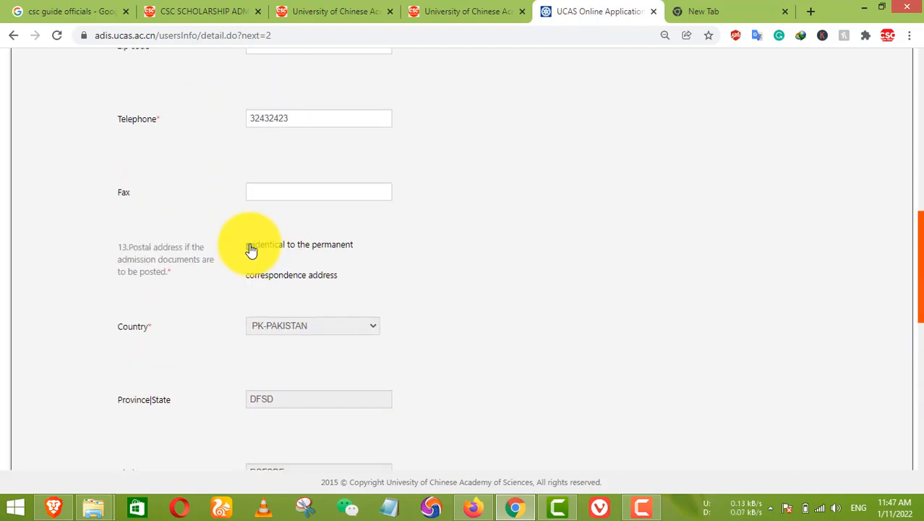
left_click(250, 246)
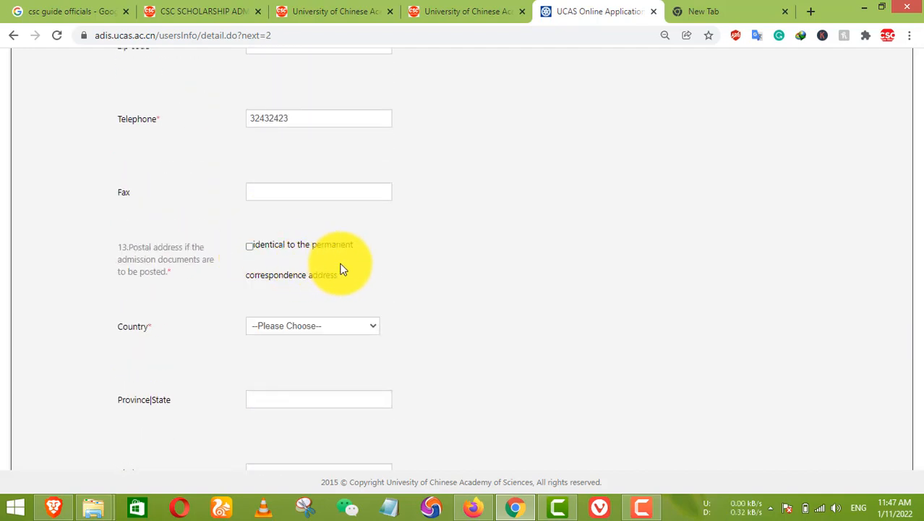
scroll(340, 268, "up", 4)
scroll(262, 165, "up", 6)
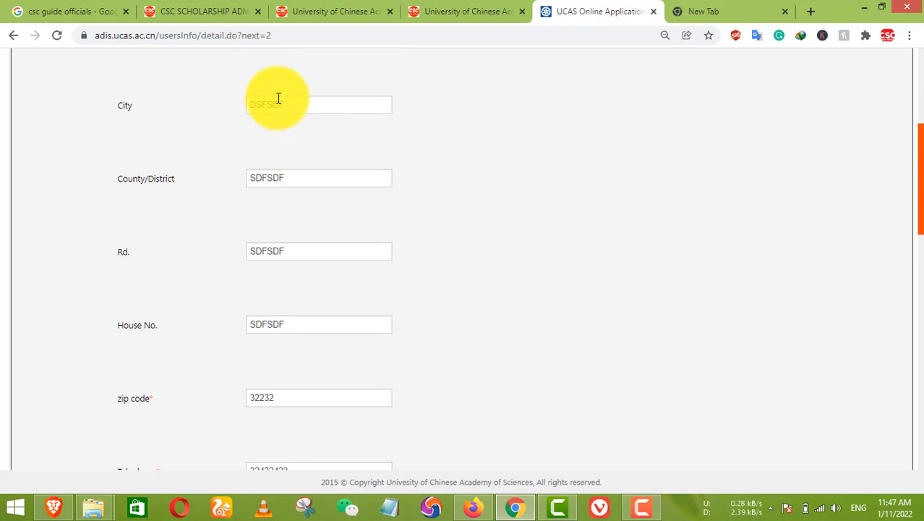
scroll(264, 155, "up", 3)
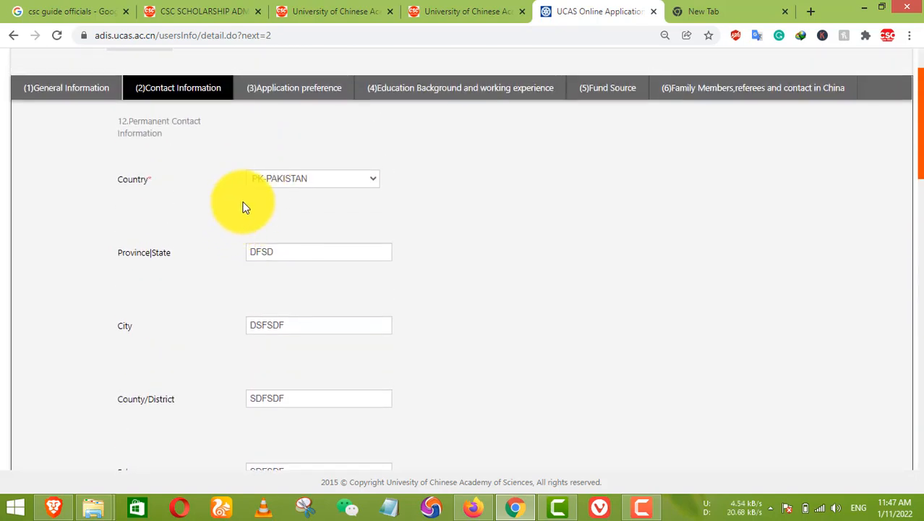
scroll(295, 279, "down", 9)
scroll(305, 300, "down", 5)
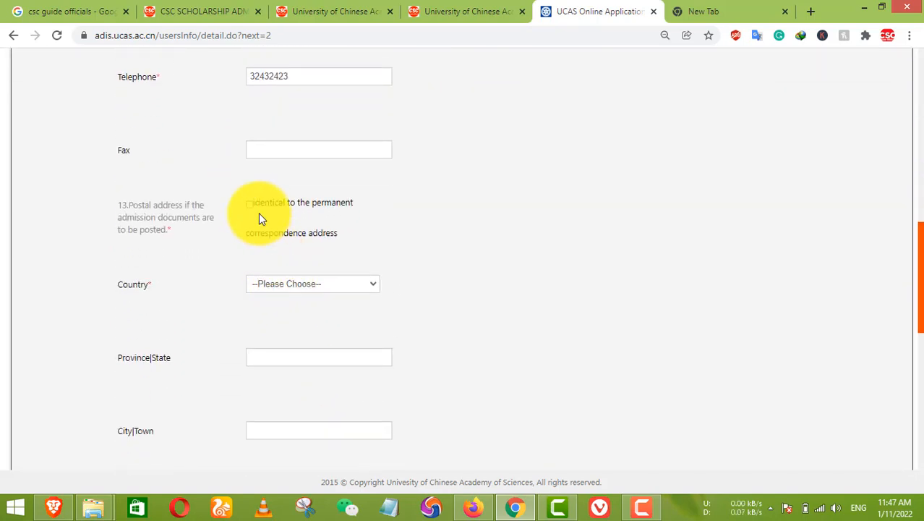
left_click(249, 204)
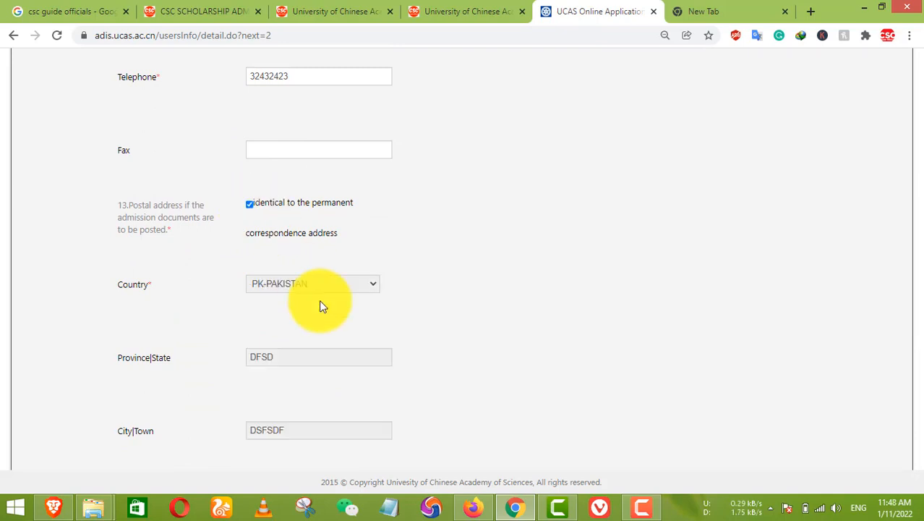
Turn off the identical-address option to view the separate postal address fields, and turn it back on
scroll(315, 217, "up", 5)
scroll(315, 313, "down", 3)
scroll(313, 312, "down", 4)
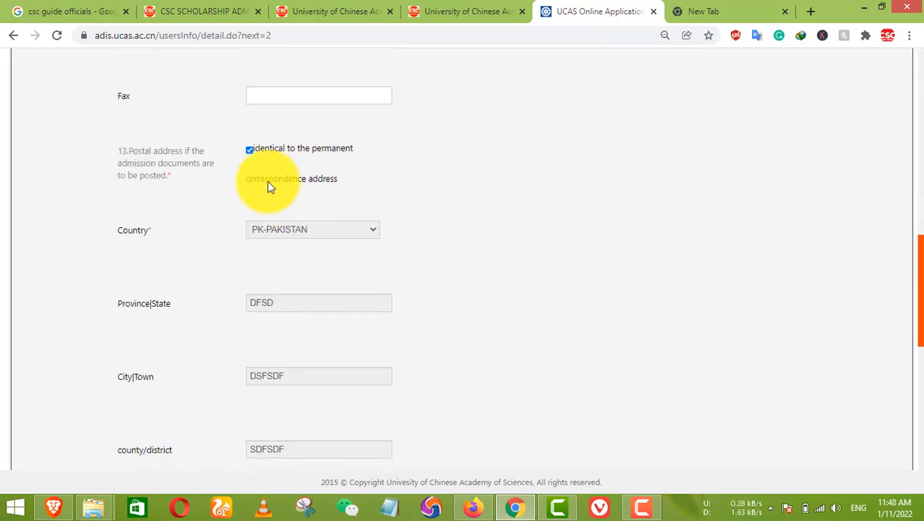
left_click(249, 117)
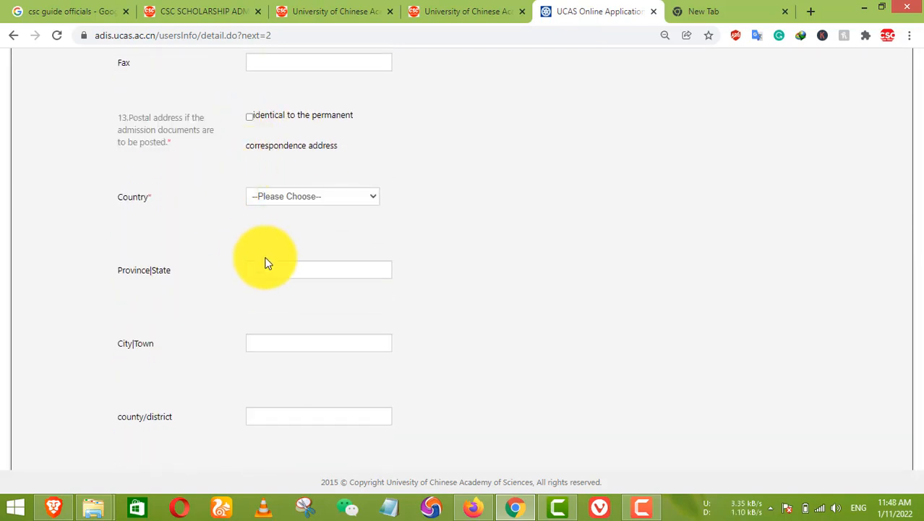
scroll(266, 264, "down", 3)
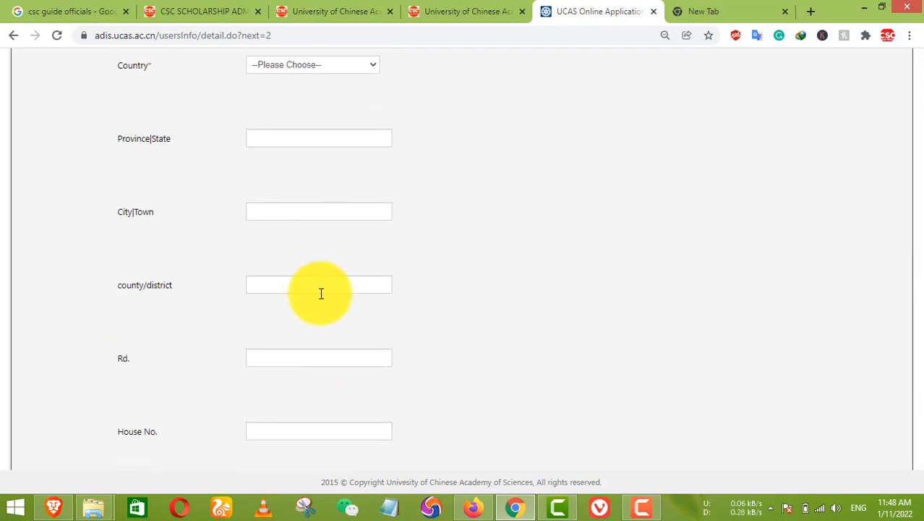
scroll(320, 297, "up", 3)
scroll(311, 366, "up", 4)
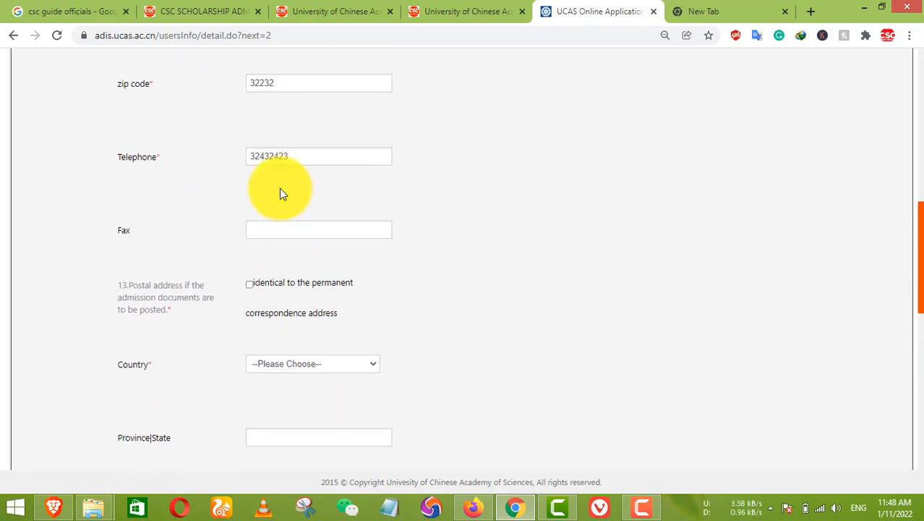
scroll(319, 247, "down", 3)
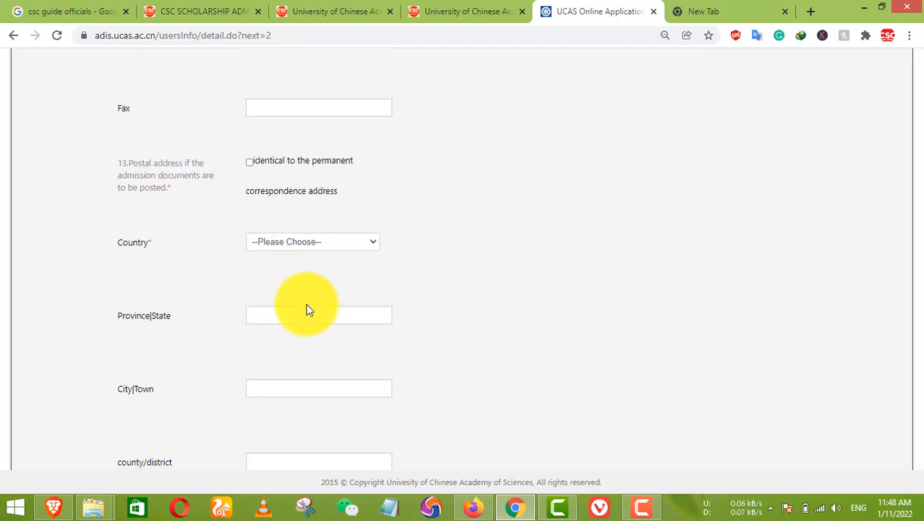
left_click(249, 165)
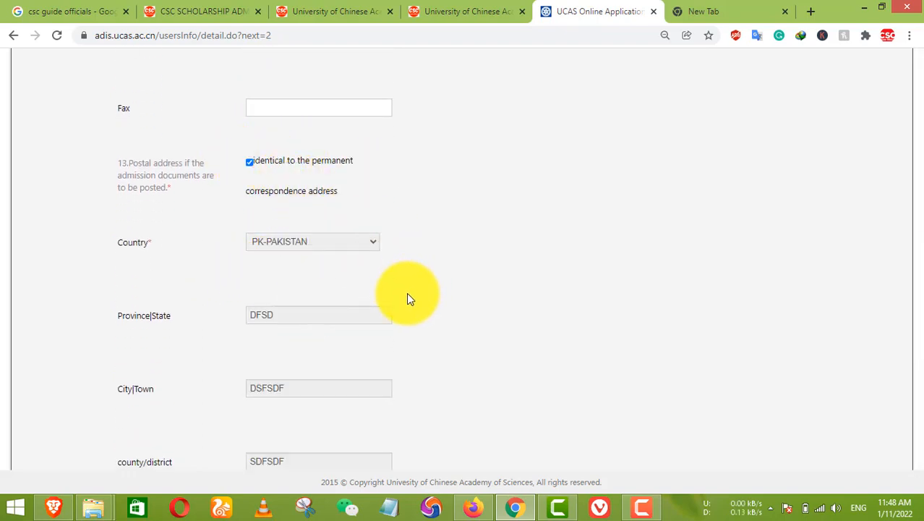
Look over the email address field and the non-Gmail backup email requirement at the end of Contact Information
scroll(406, 295, "down", 5)
scroll(373, 356, "down", 7)
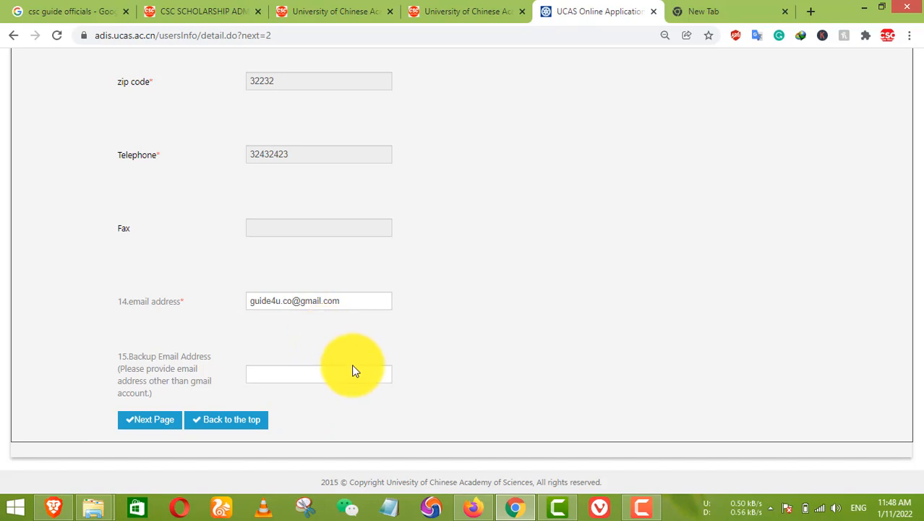
Open the Application preference section and view the type of student, teaching program, institute and major fields
scroll(355, 368, "up", 1)
scroll(355, 368, "up", 10)
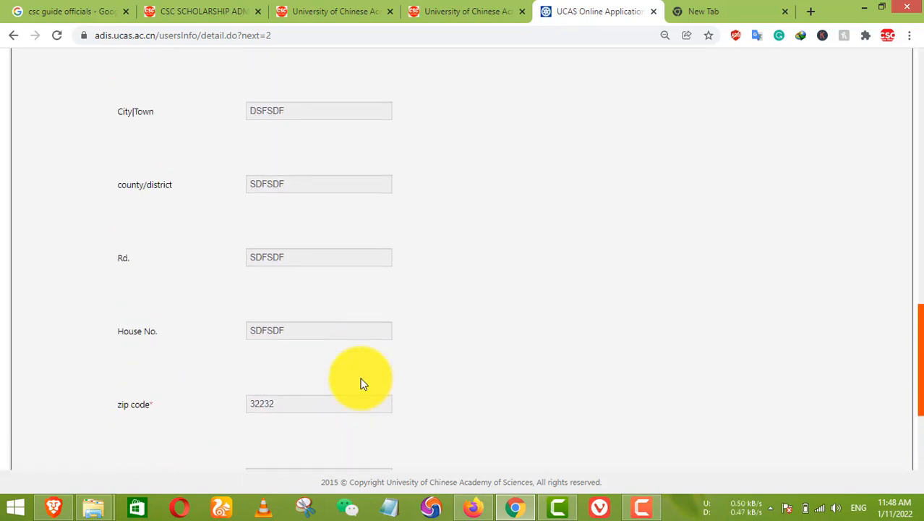
scroll(360, 382, "up", 10)
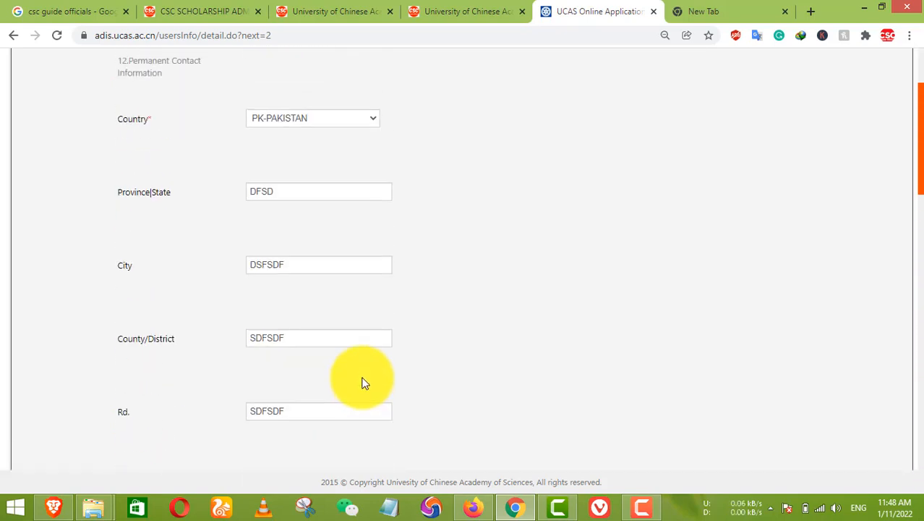
left_click(312, 168)
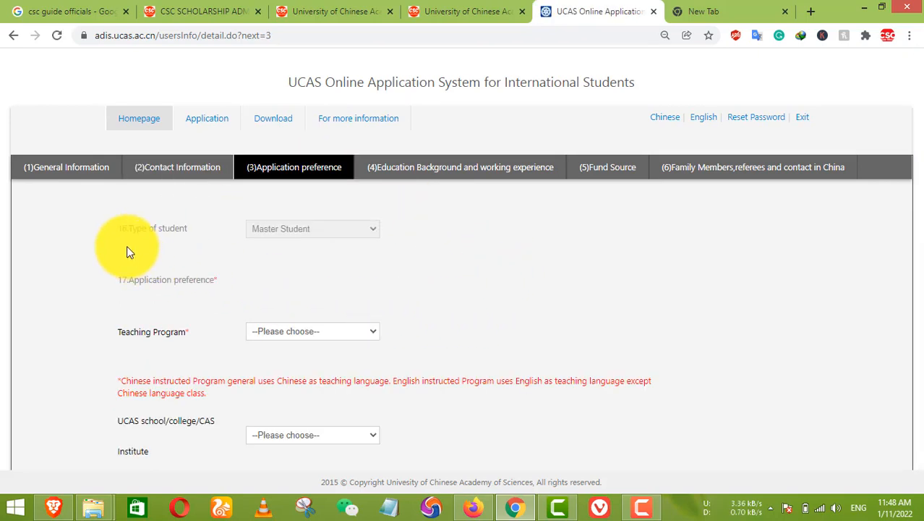
scroll(326, 235, "down", 1)
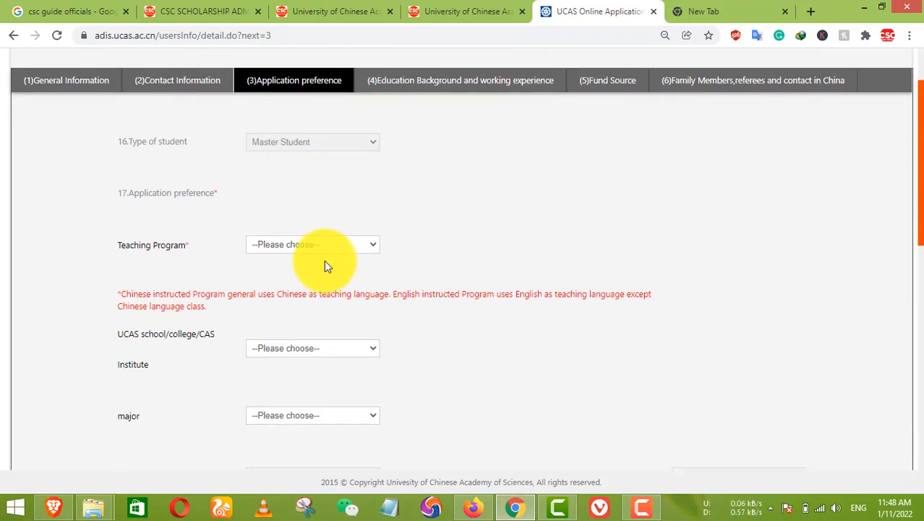
Set the teaching program to English instructed program
left_click(318, 245)
left_click(318, 280)
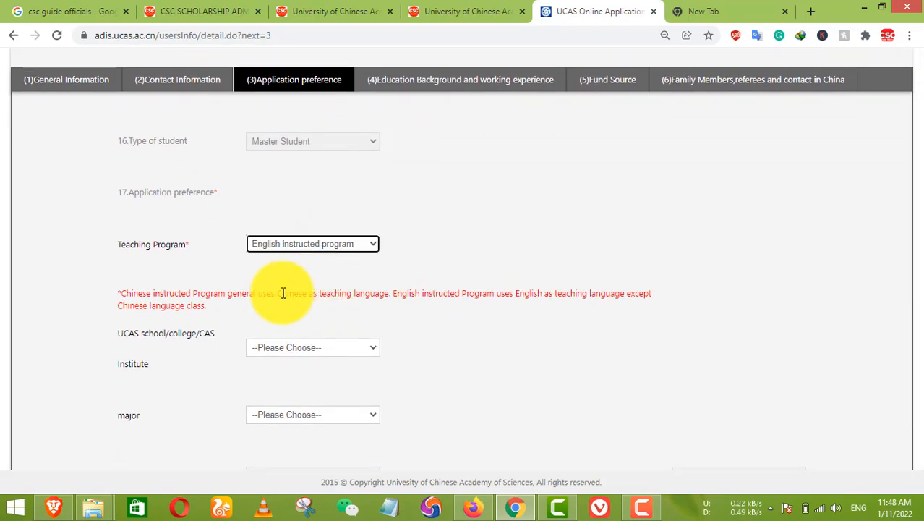
Look through the UCAS school/college/CAS institute list and choose 80158-Institute of Earth Environment, Chinese Academy of Sciences
scroll(224, 291, "down", 1)
left_click(304, 267)
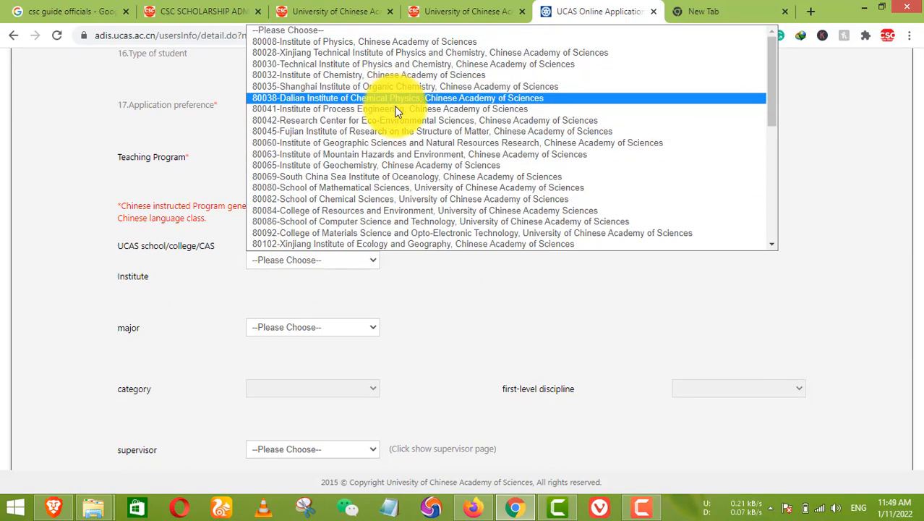
scroll(395, 176, "down", 5)
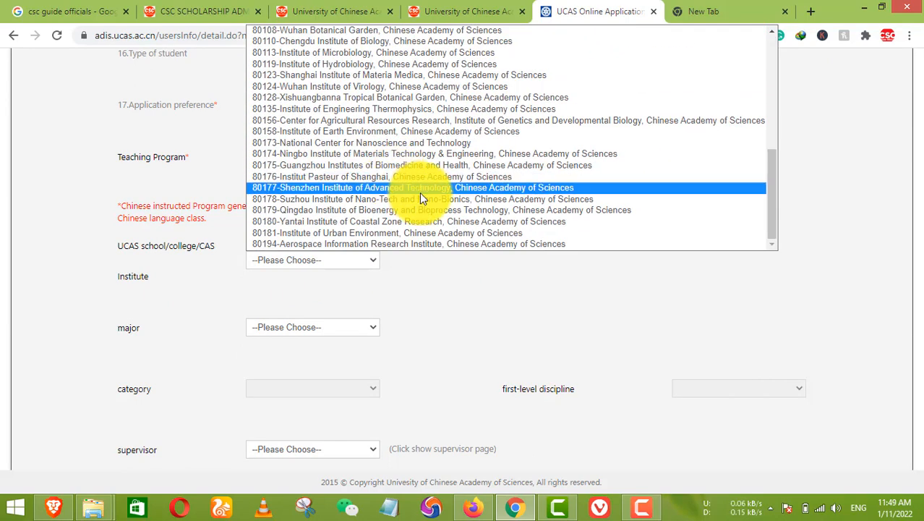
scroll(419, 192, "up", 5)
scroll(417, 192, "down", 3)
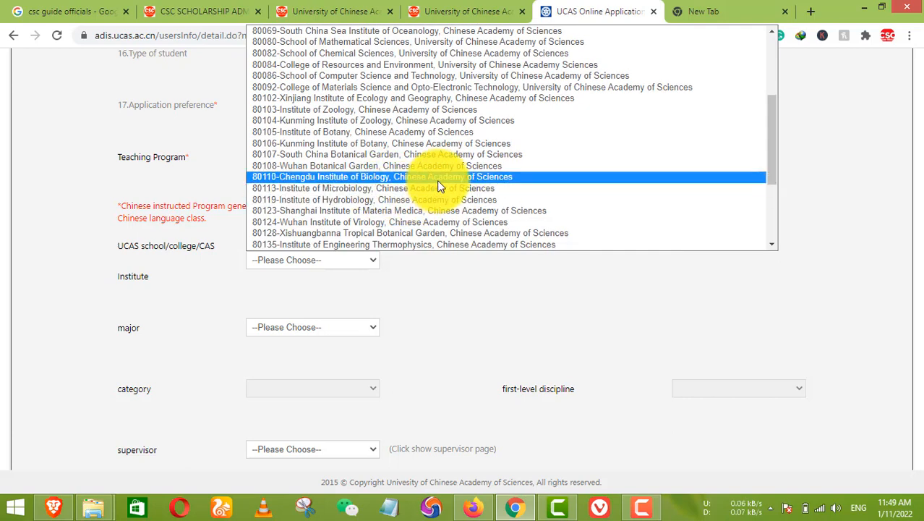
scroll(439, 185, "down", 4)
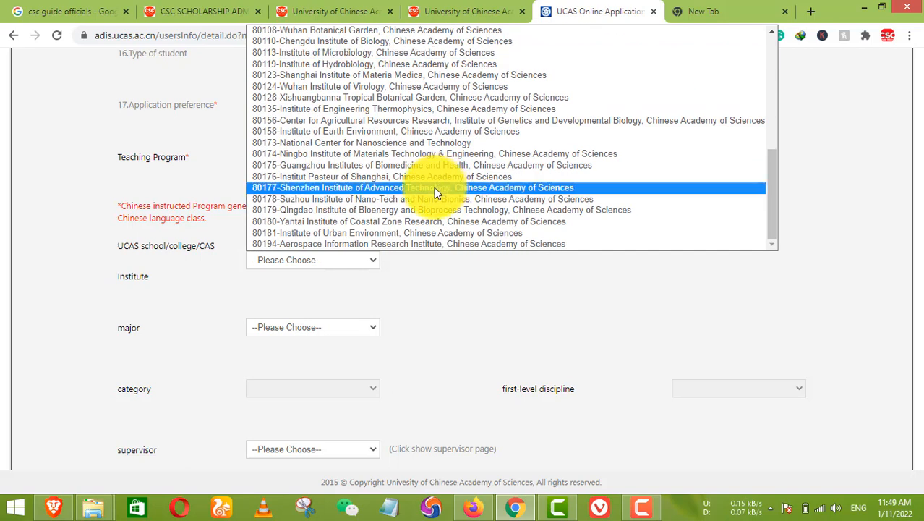
scroll(433, 187, "up", 8)
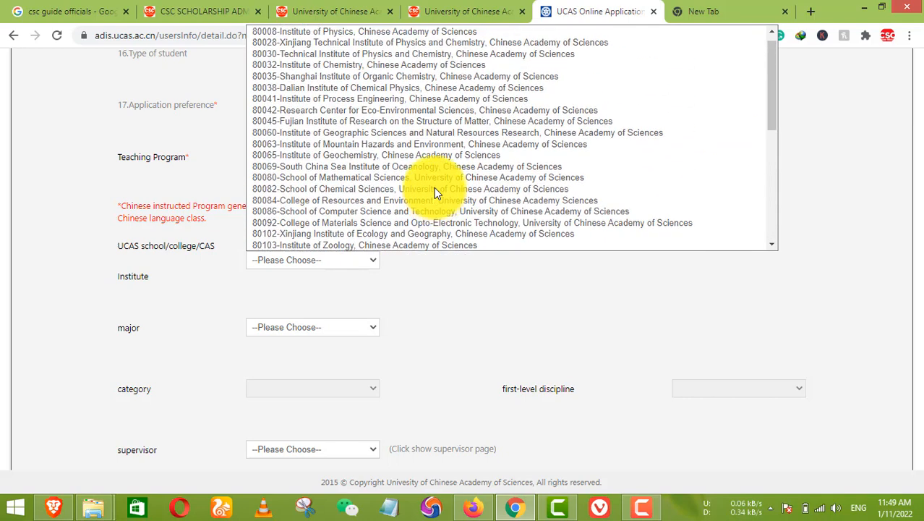
scroll(434, 187, "down", 4)
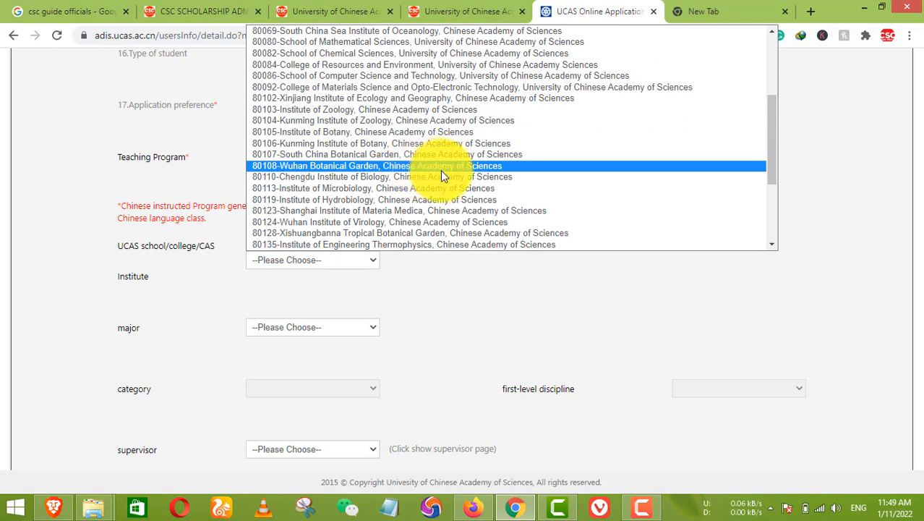
scroll(449, 168, "down", 1)
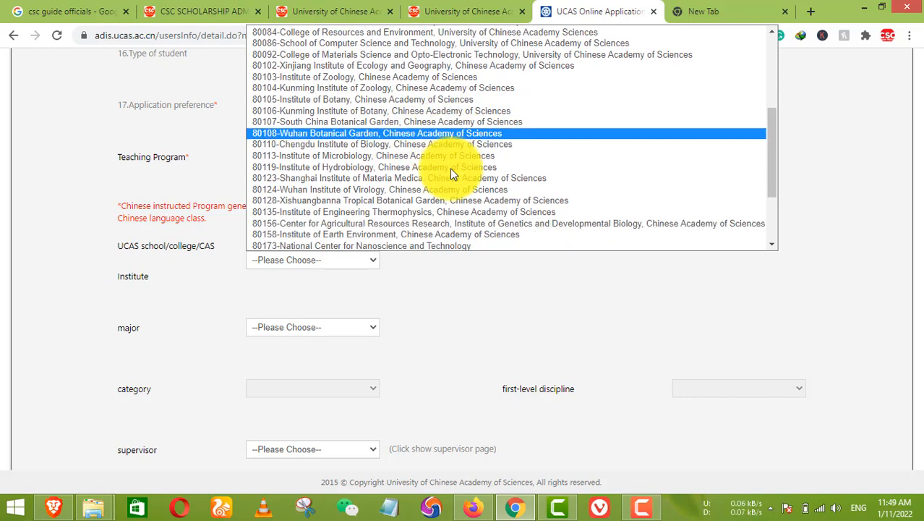
scroll(450, 168, "up", 6)
scroll(413, 109, "down", 10)
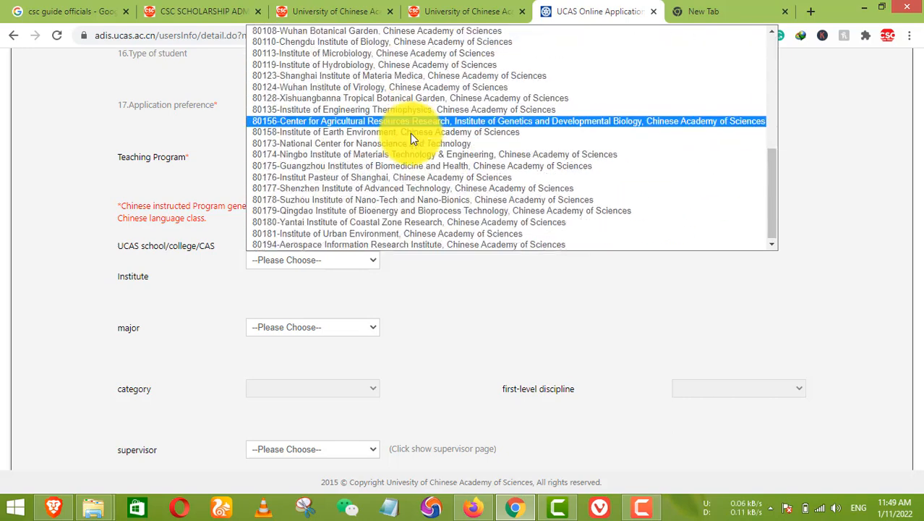
left_click(449, 138)
Check which majors are offered for the Institute of Earth Environment
scroll(444, 215, "down", 2)
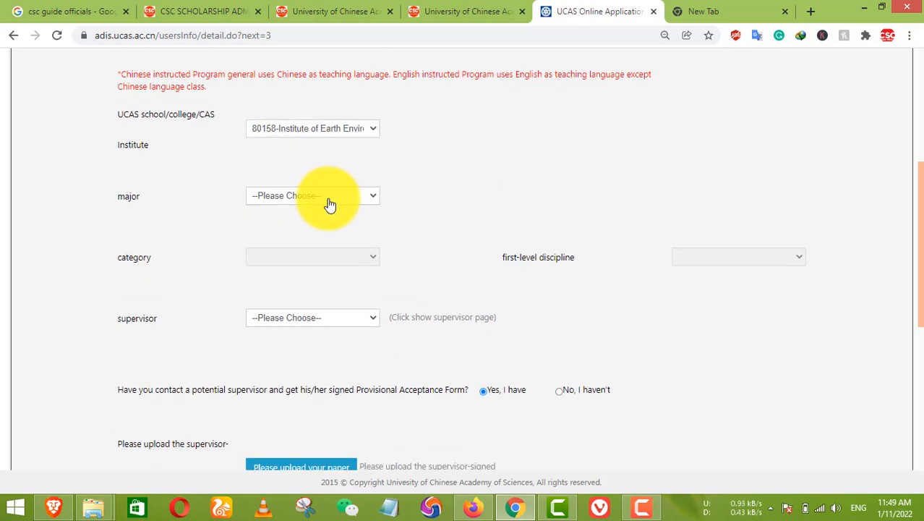
left_click(326, 198)
left_click(328, 200)
left_click(329, 200)
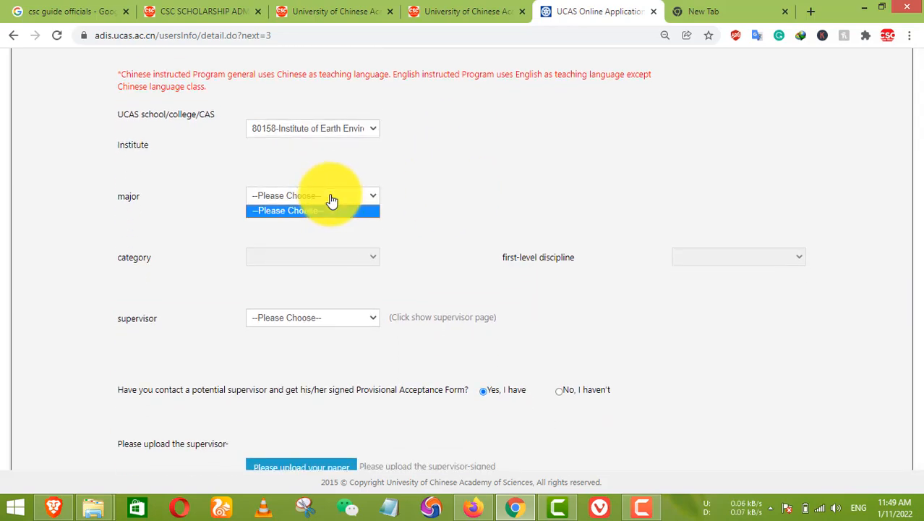
left_click(330, 200)
Change the institute to 80105-Institute of Botany, Chinese Academy of Sciences, and set the major to 071001-Botany
left_click(318, 130)
left_click(389, 230)
left_click(338, 198)
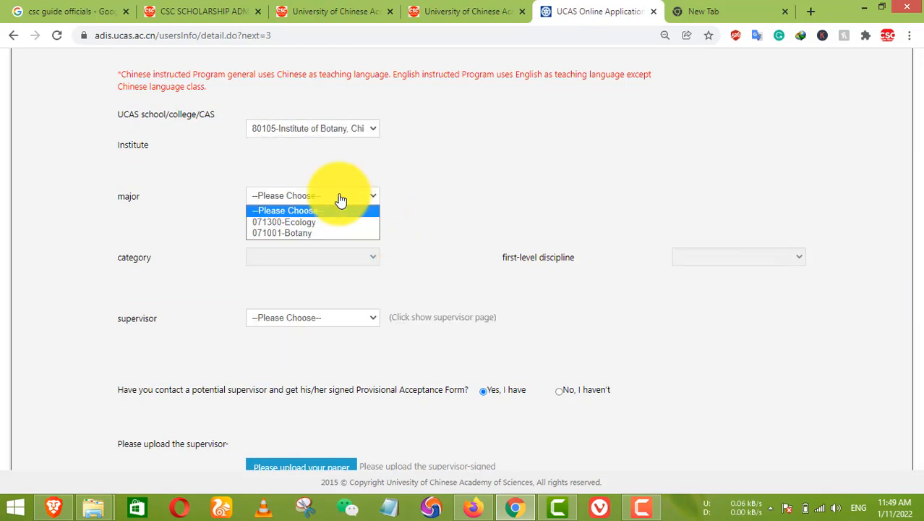
left_click(341, 201)
left_click(340, 201)
left_click(332, 136)
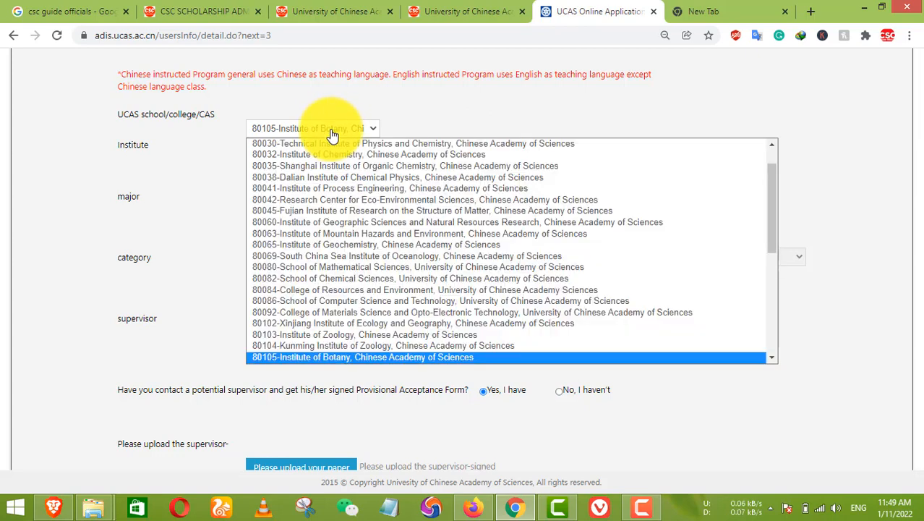
left_click(332, 134)
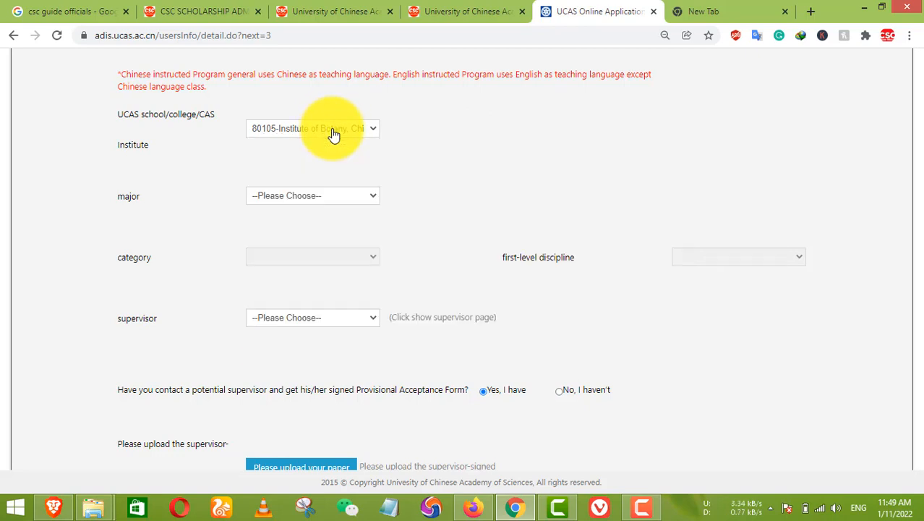
left_click(322, 197)
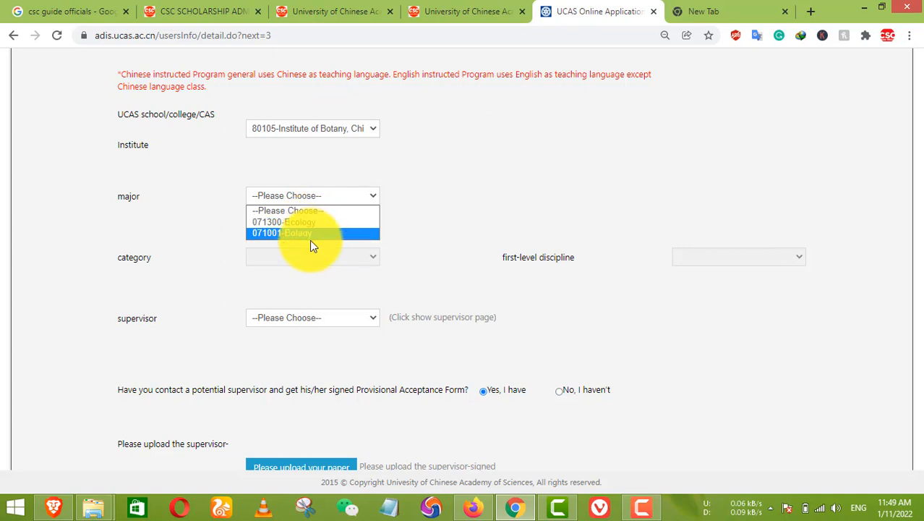
left_click(310, 233)
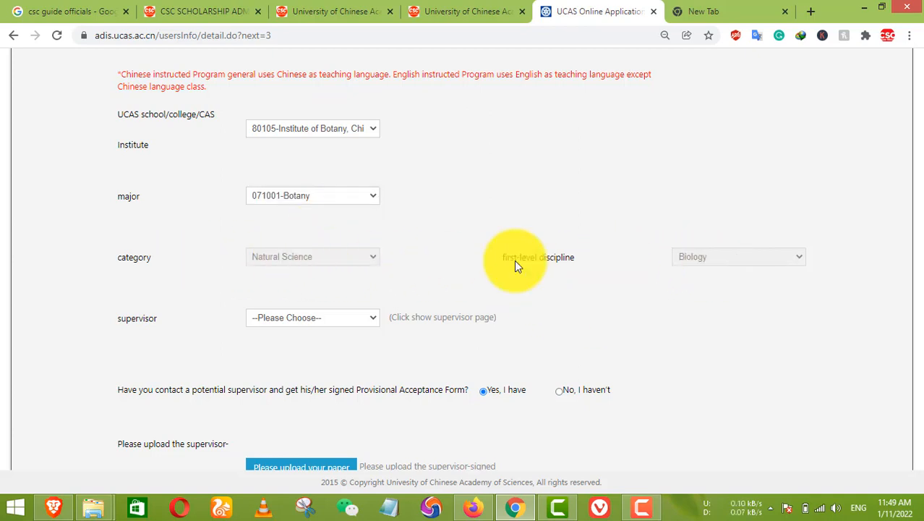
Look through the supervisor list and choose the second supervisor listed
scroll(479, 295, "down", 3)
left_click(318, 230)
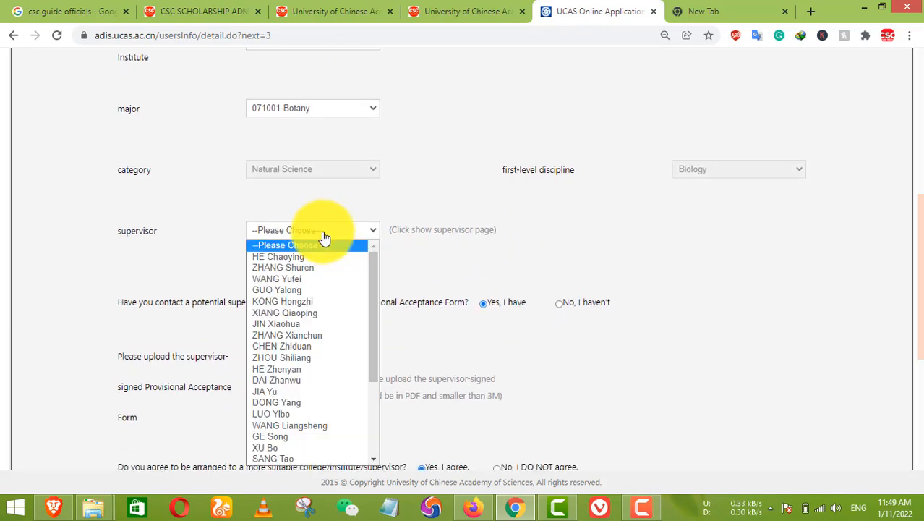
scroll(323, 315, "down", 3)
scroll(323, 315, "up", 3)
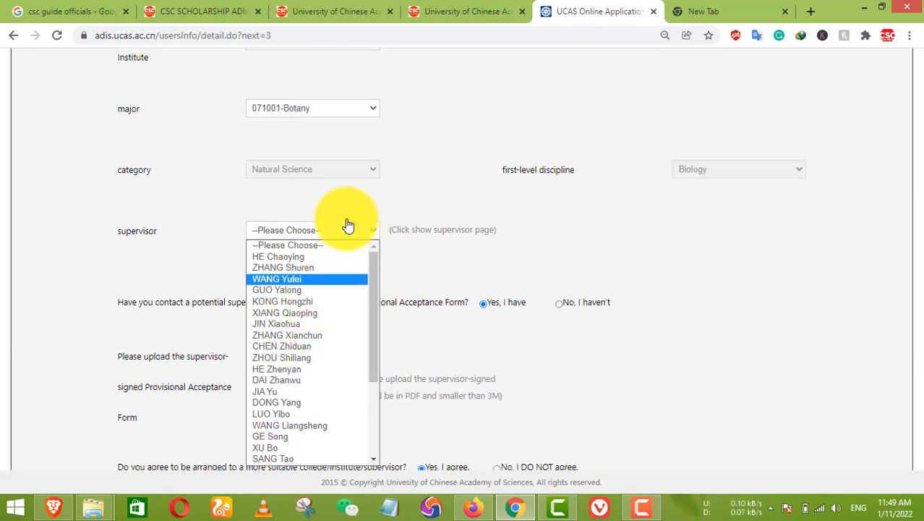
left_click(301, 268)
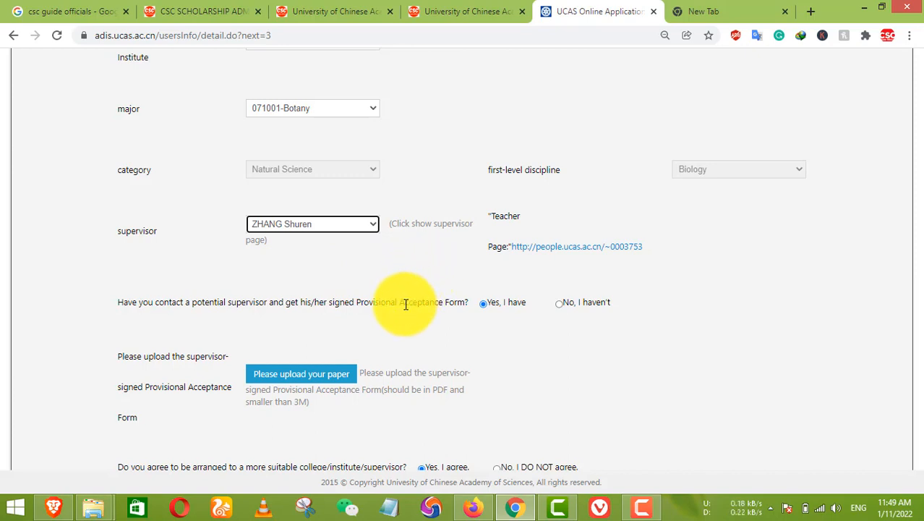
left_click(352, 226)
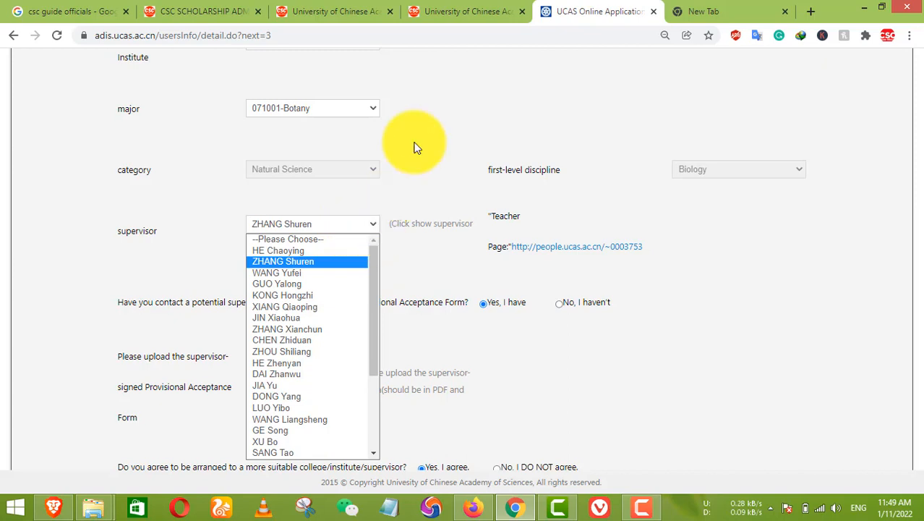
left_click(472, 116)
Change the supervisor to the first one listed and open that supervisor's teacher page link
scroll(373, 191, "up", 5)
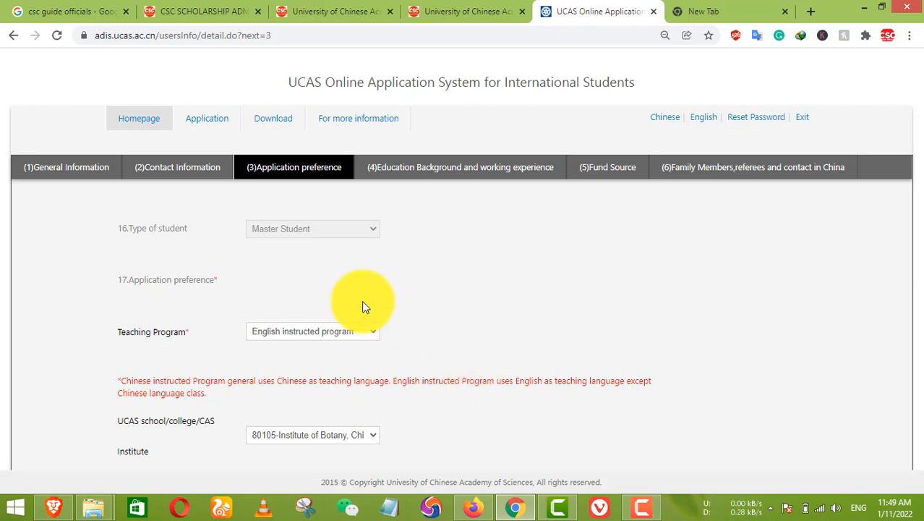
scroll(373, 309, "down", 5)
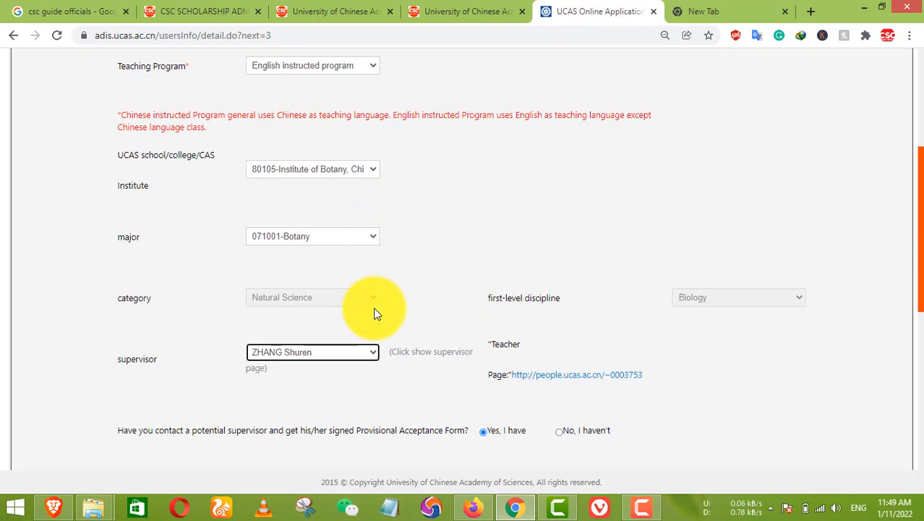
left_click(337, 233)
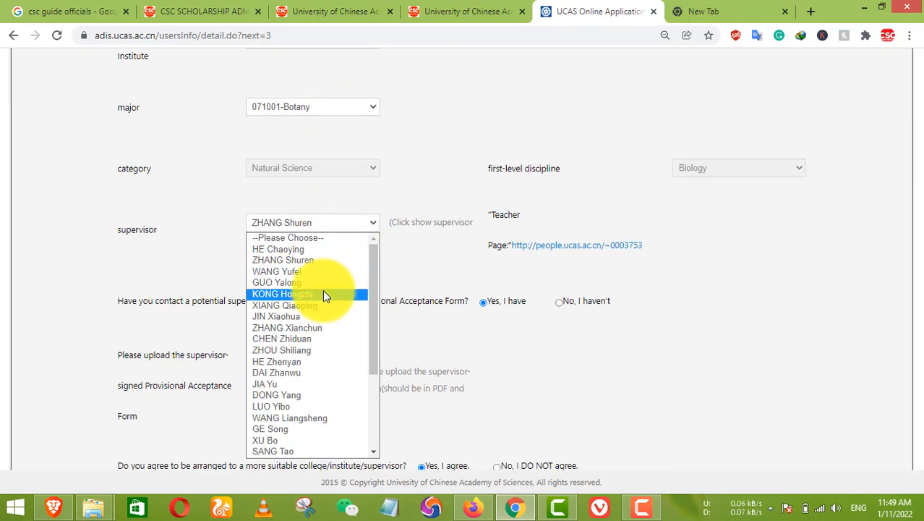
left_click(298, 248)
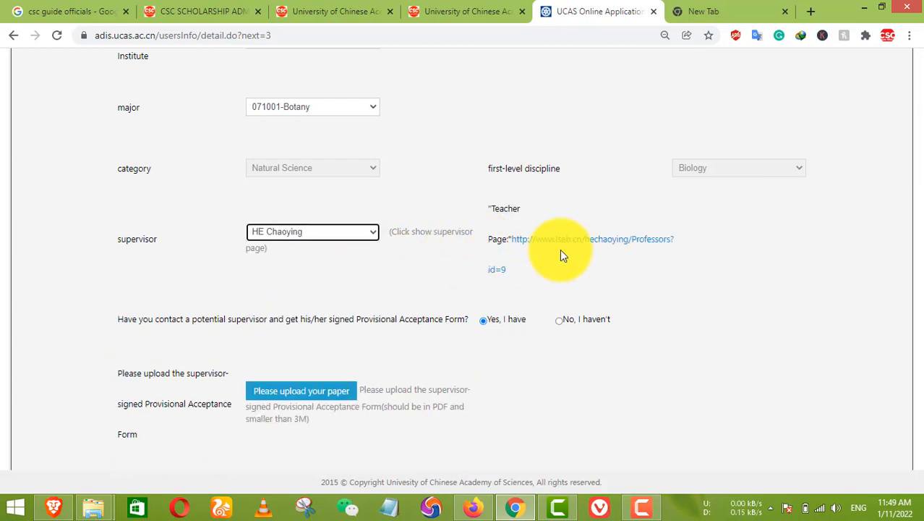
left_click(619, 244)
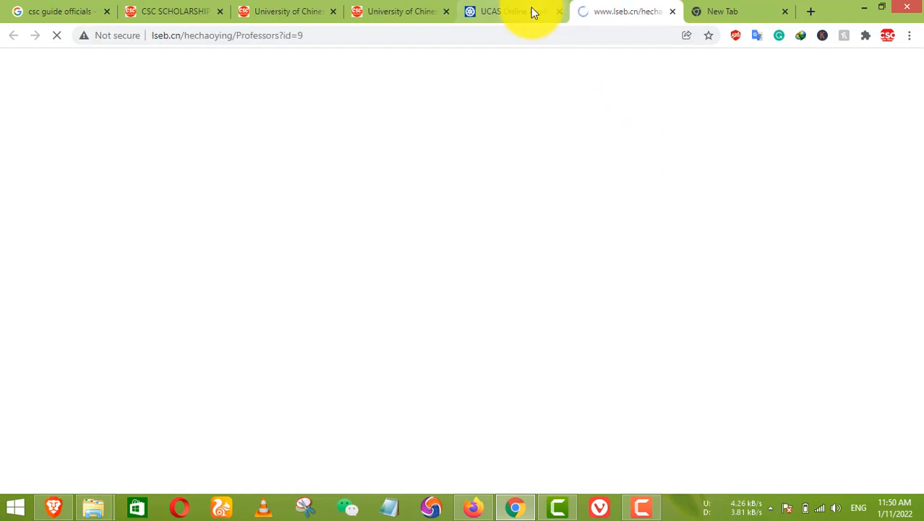
Look over the website opened from the teacher page link and return to the UCAS application form
left_click(531, 10)
left_click(626, 10)
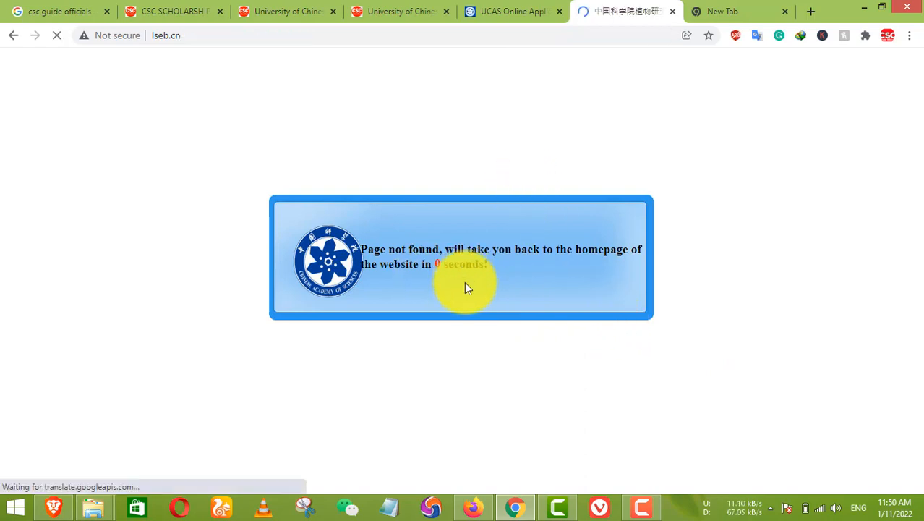
scroll(480, 289, "down", 3)
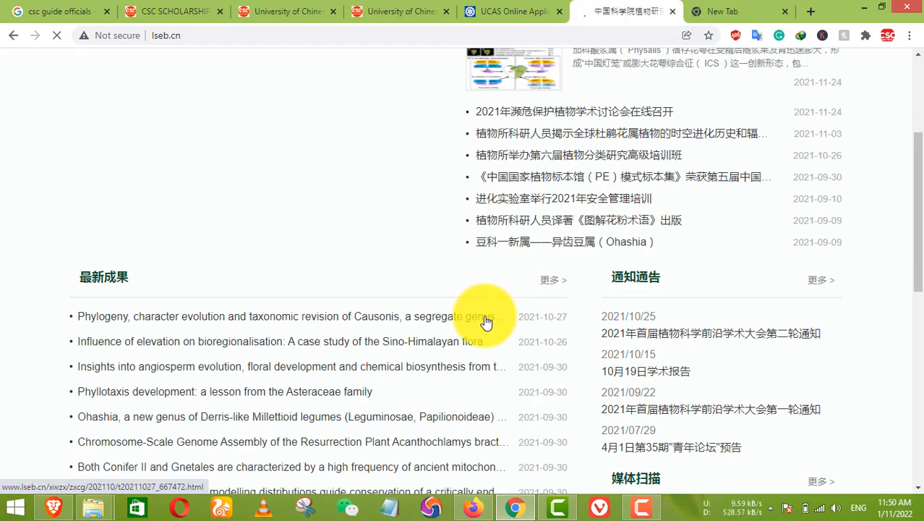
left_click(516, 7)
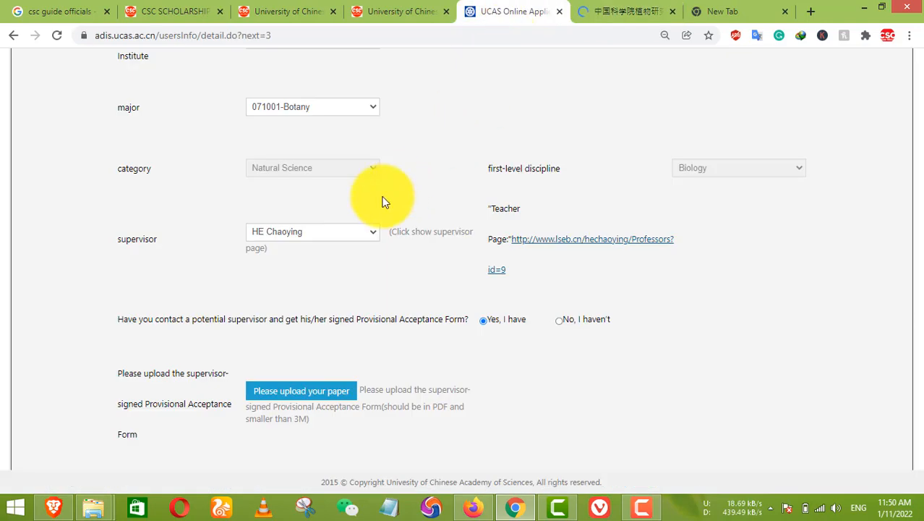
Set the supervisor back to the second one listed and open the matching people.ucas.ac.cn teacher page
left_click(325, 233)
left_click(303, 271)
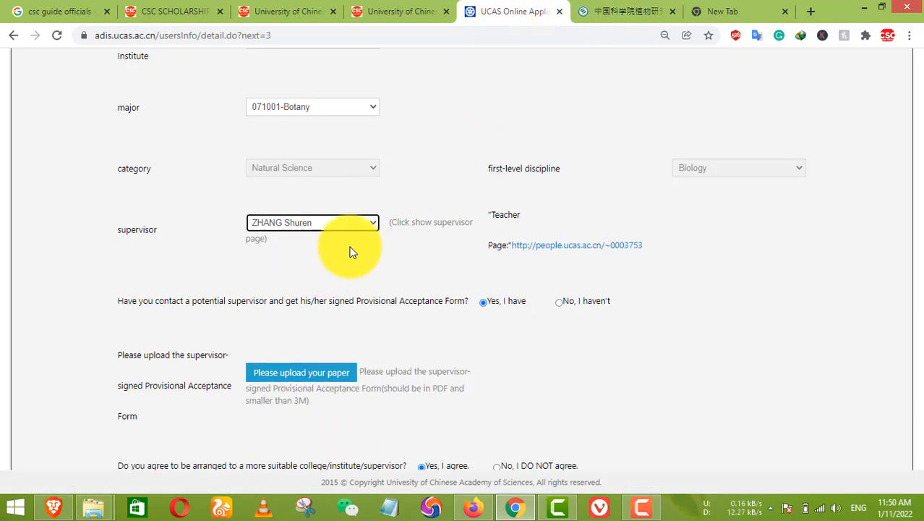
left_click(517, 257)
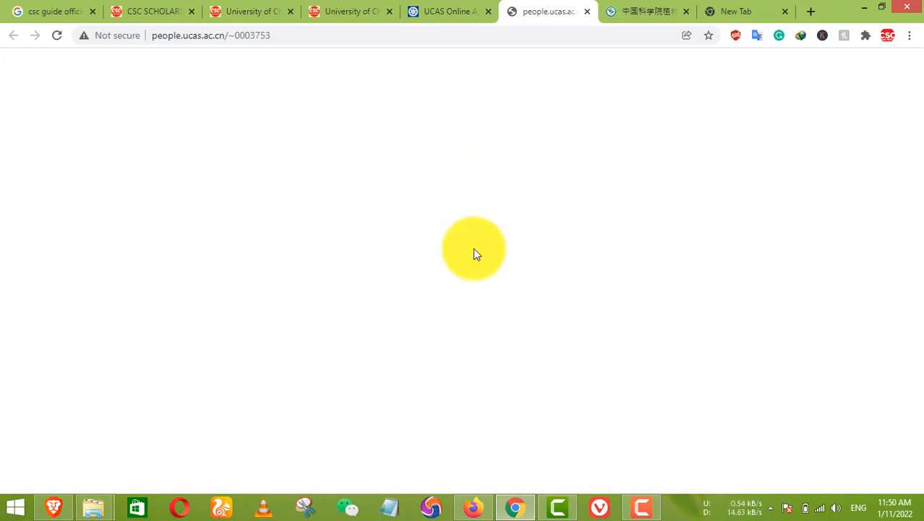
Set the supervisor in the UCAS application form to the fourth name listed and open that supervisor's teacher page
left_click(456, 14)
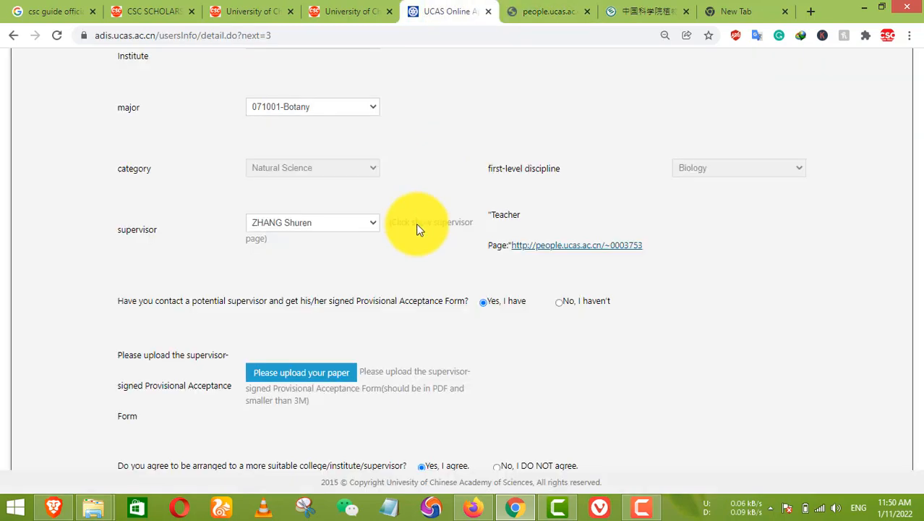
left_click(326, 225)
left_click(303, 259)
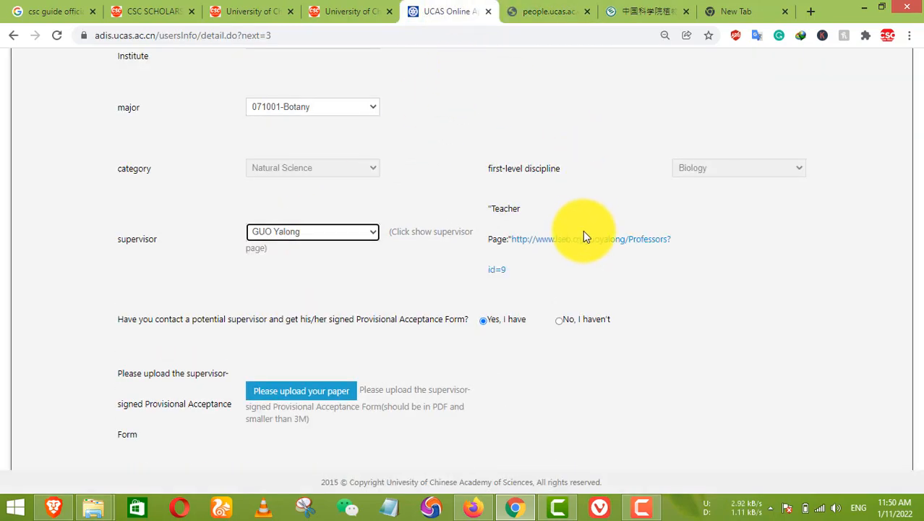
left_click(583, 236)
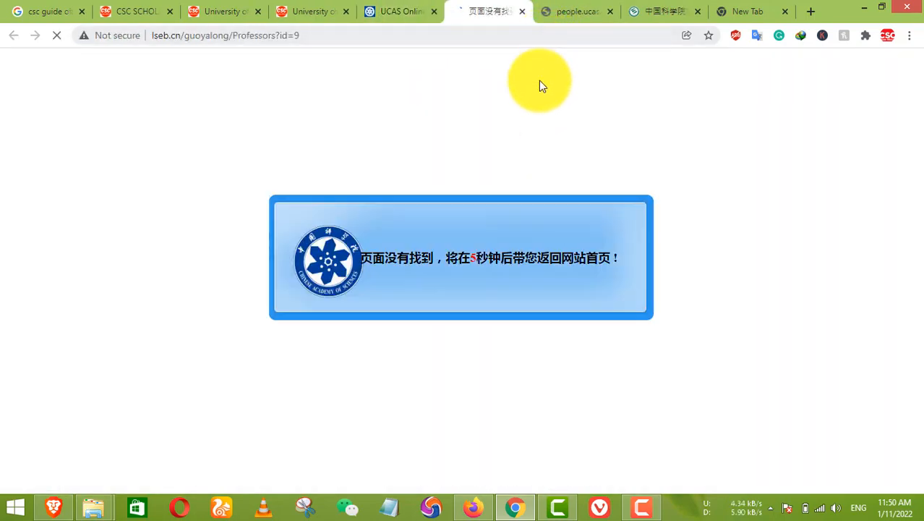
Close the blank people.ucas.ac.cn page and the page-not-found page, keeping the lseb.cn laboratory homepage open
left_click(589, 10)
left_click(610, 11)
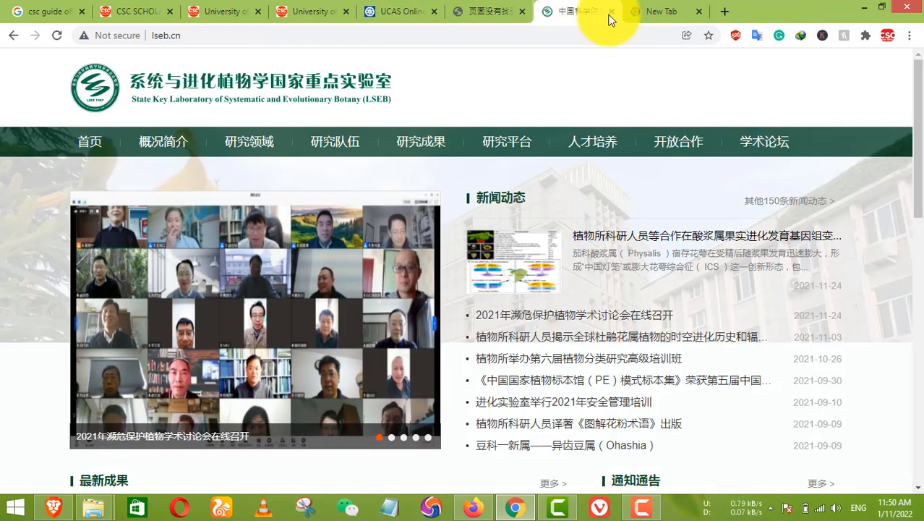
left_click(610, 10)
left_click(499, 13)
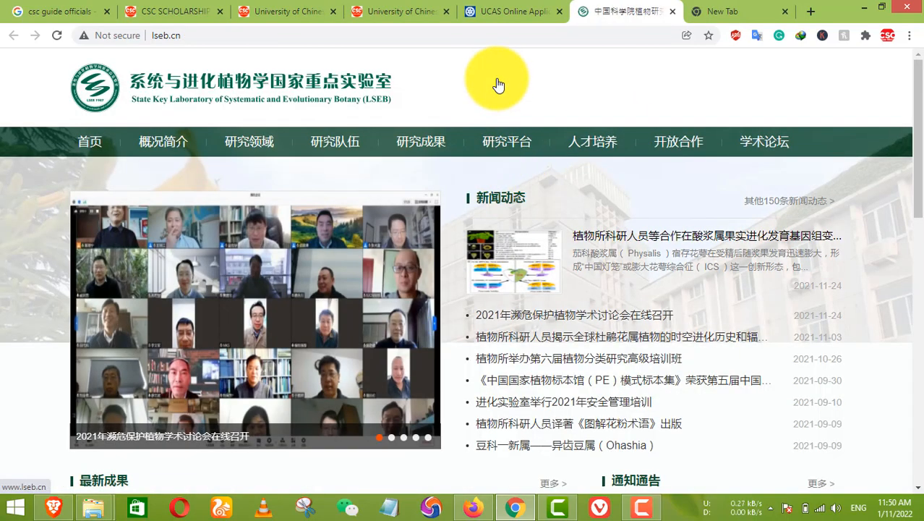
right_click(497, 79)
left_click(745, 91)
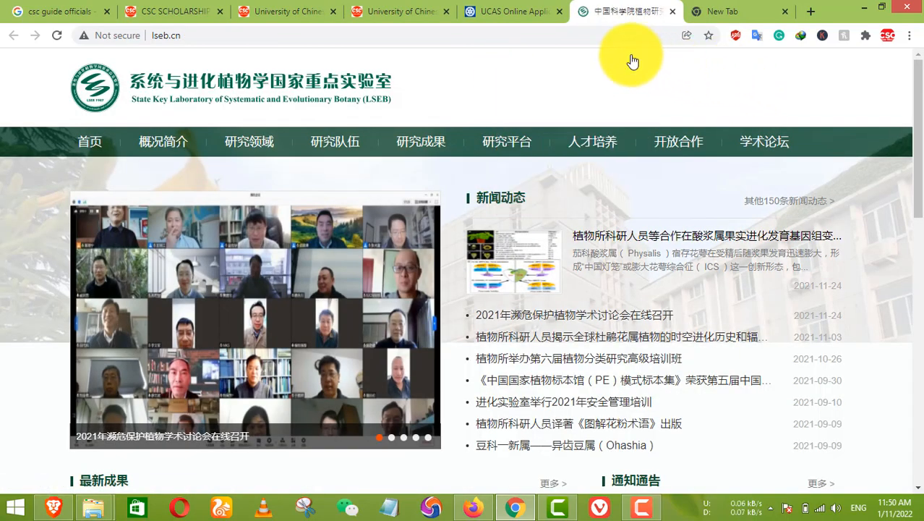
right_click(570, 87)
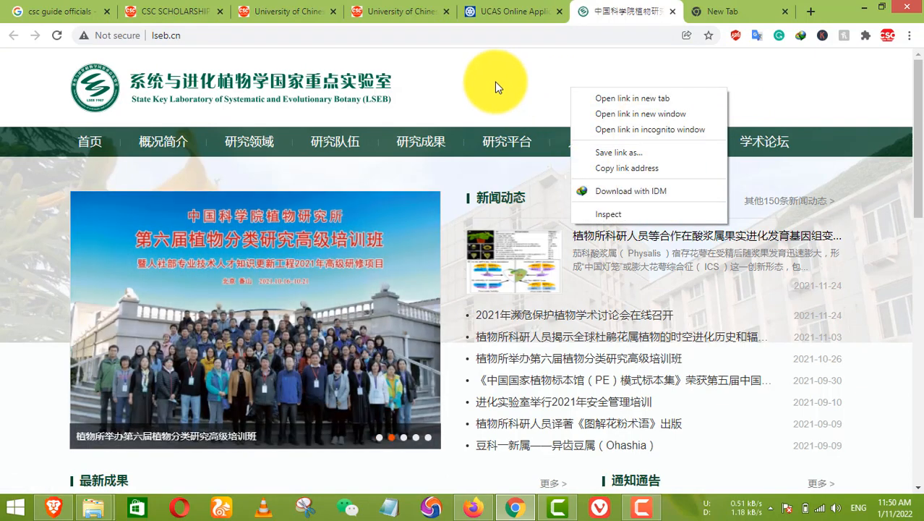
left_click(339, 151)
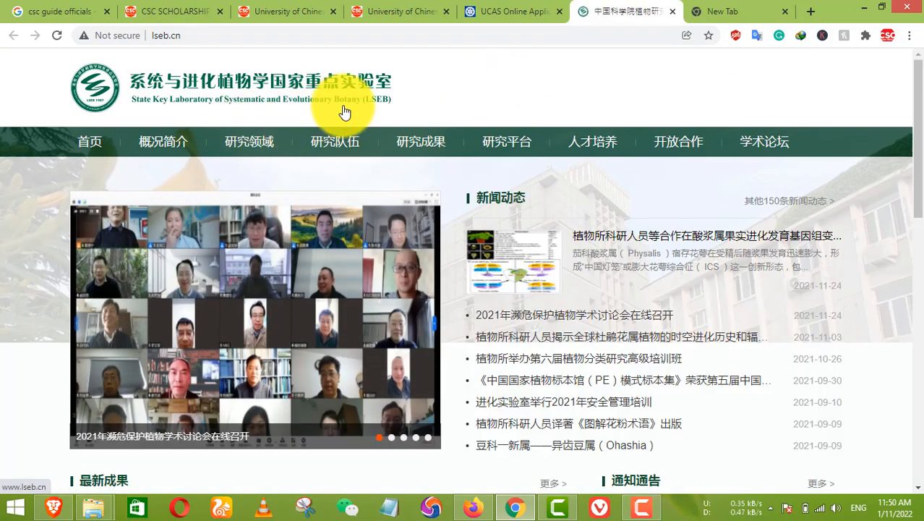
Go to the laboratory site's Research Team page and from there to the Faculty Profile page under talent development
left_click(321, 155)
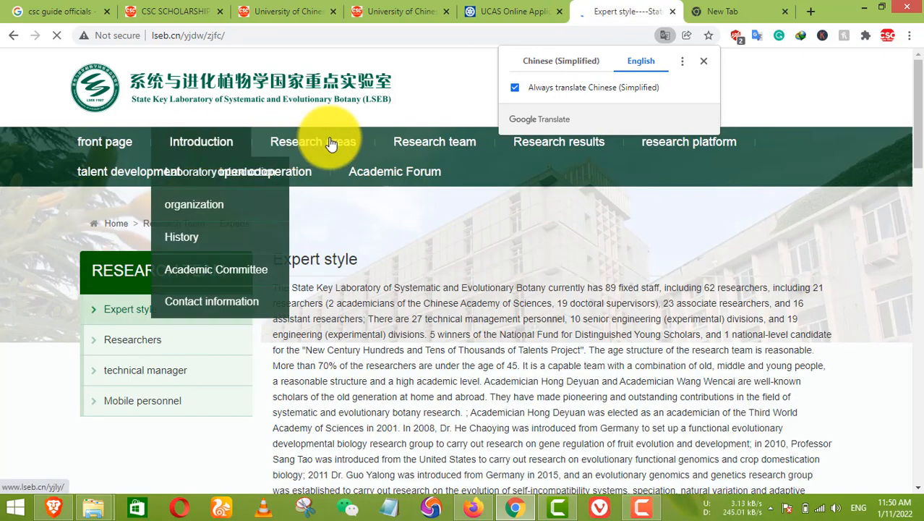
mouse_move(331, 143)
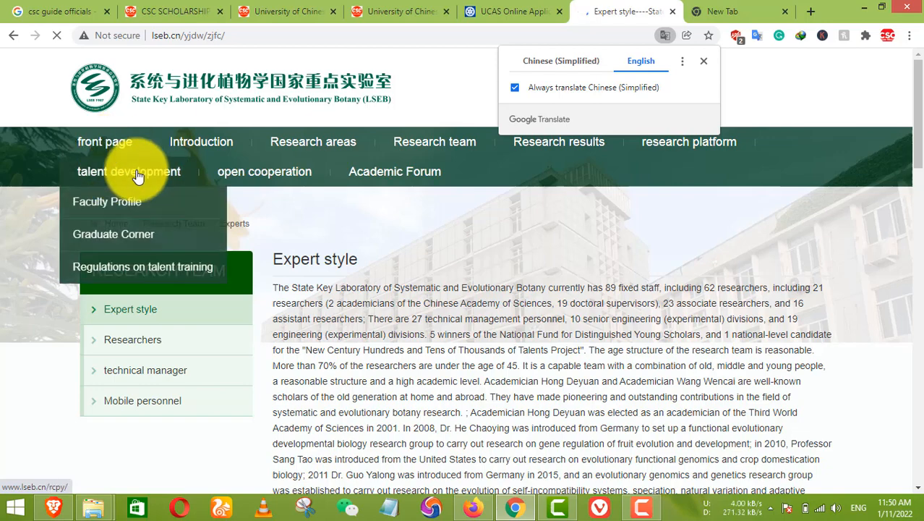
mouse_move(160, 178)
left_click(158, 201)
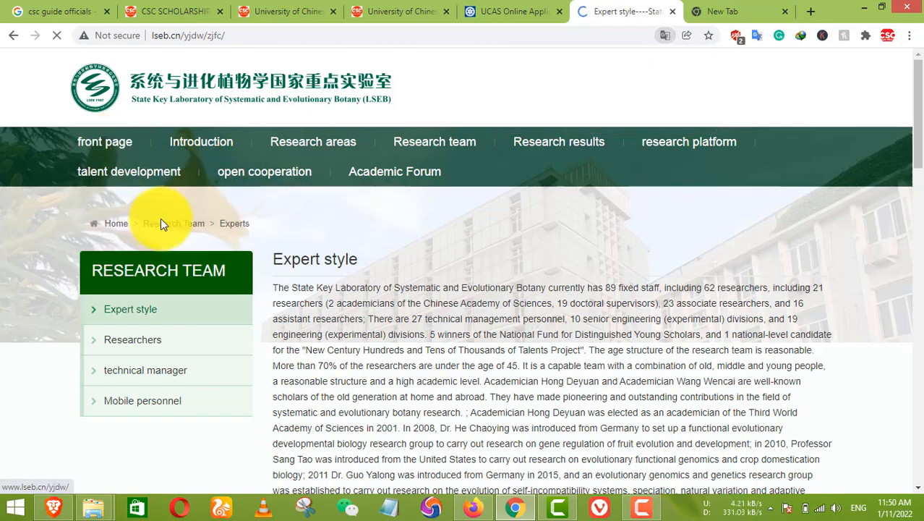
Examine the PhD Tutor and Master Instructor lists on the Faculty Profile page, including degrees and research fields
scroll(336, 289, "down", 5)
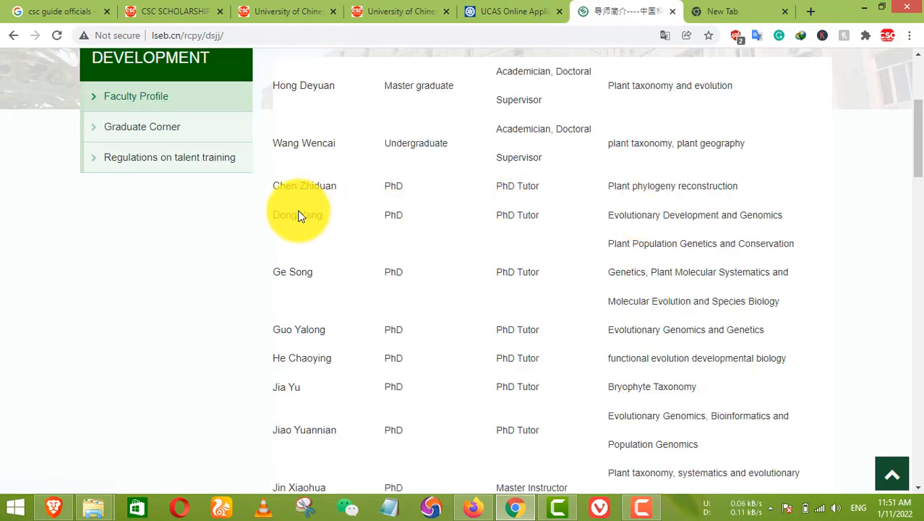
scroll(439, 249, "up", 3)
scroll(456, 282, "down", 15)
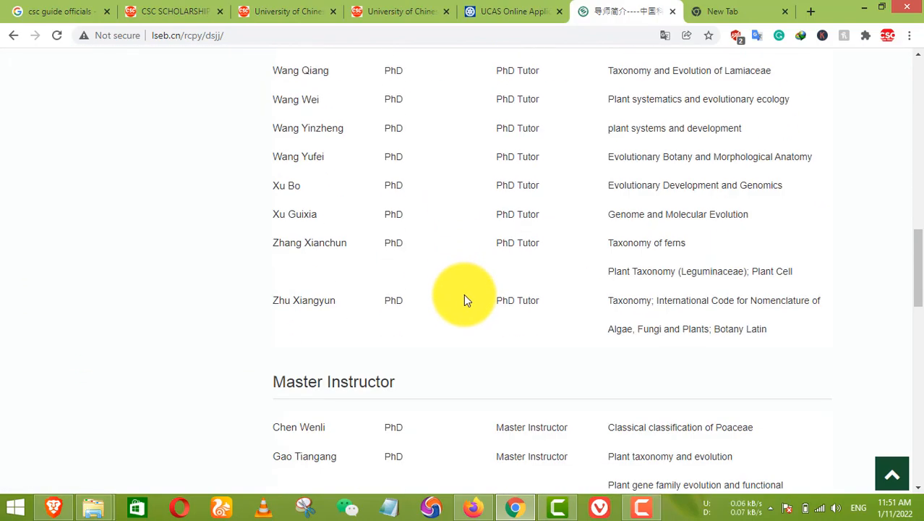
left_click(515, 3)
scroll(437, 196, "up", 1)
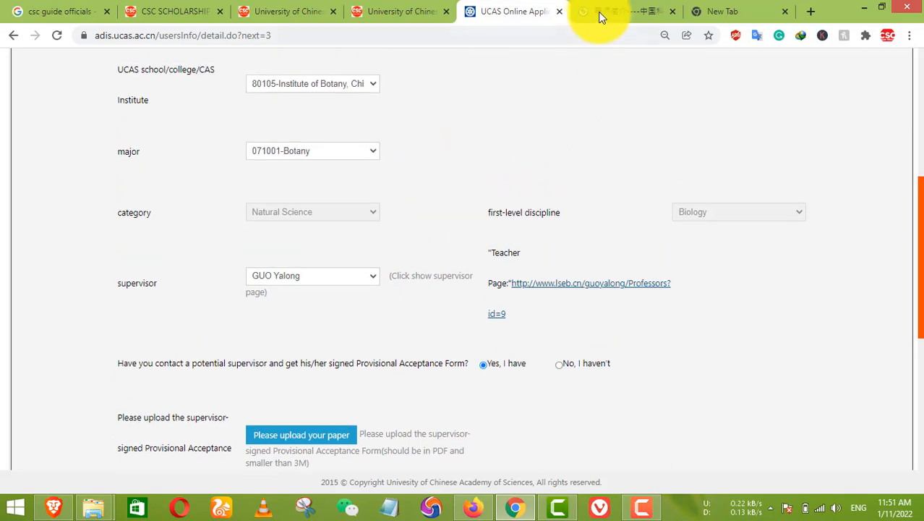
left_click(607, 12)
scroll(554, 241, "down", 1)
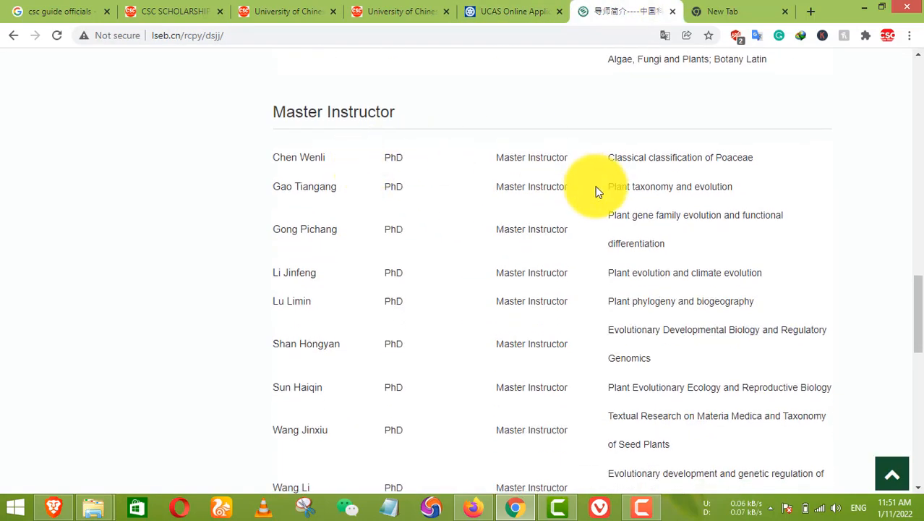
scroll(506, 166, "up", 4)
scroll(593, 304, "down", 9)
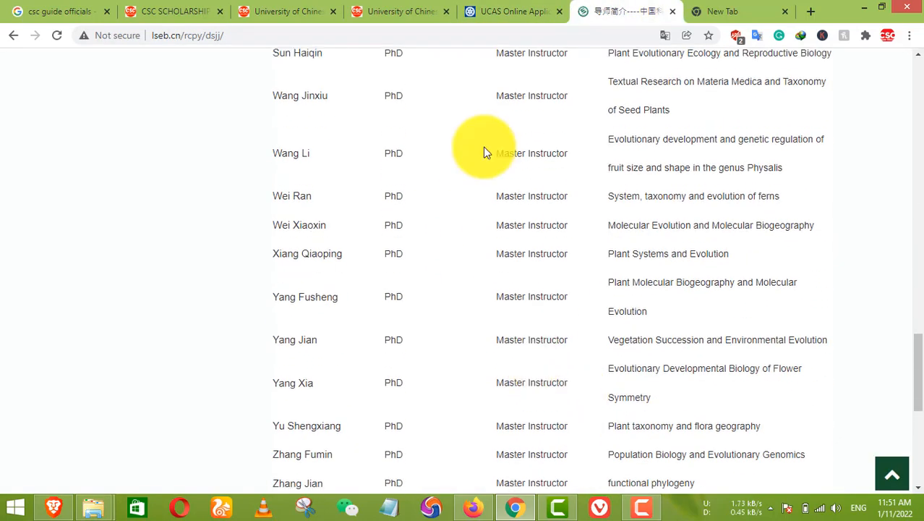
scroll(492, 108, "up", 4)
Compare the supervisor options in the application form with the PhD Tutor and Master Instructor lists on the laboratory site
left_click(509, 11)
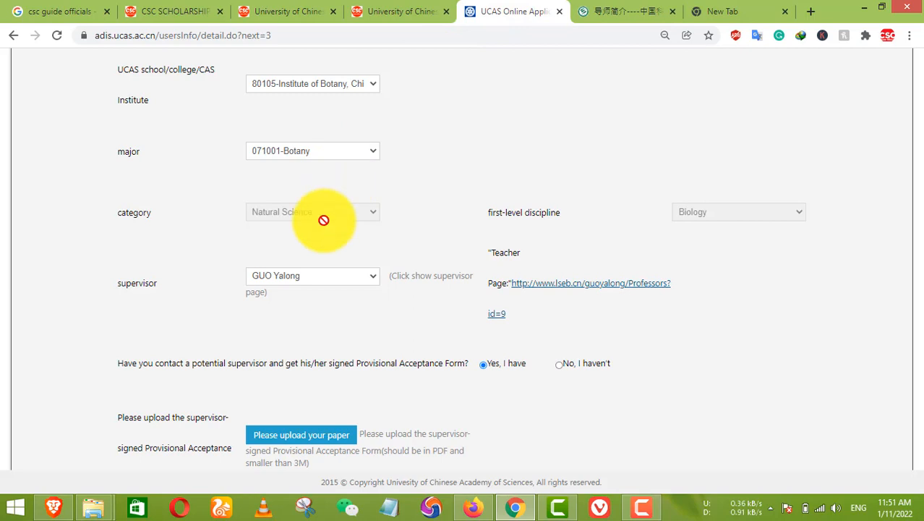
left_click(323, 278)
scroll(319, 226, "down", 1)
scroll(330, 140, "up", 1)
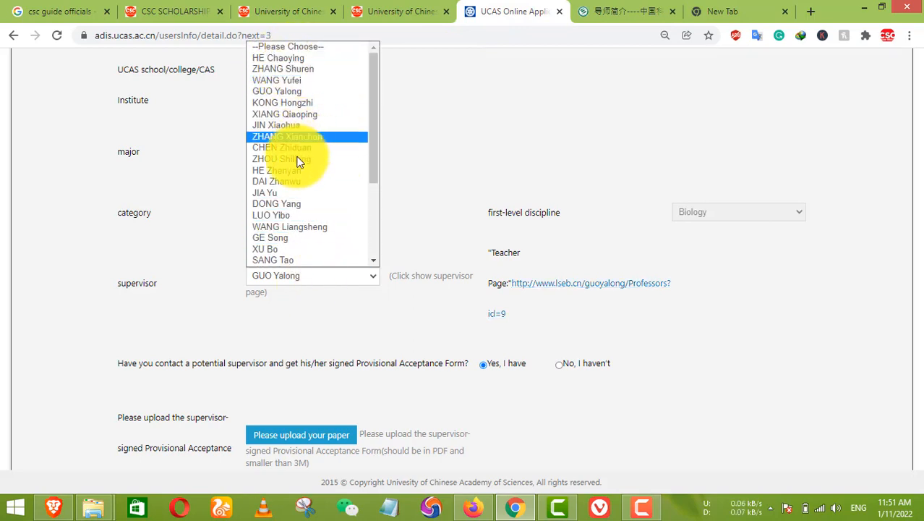
left_click(588, 11)
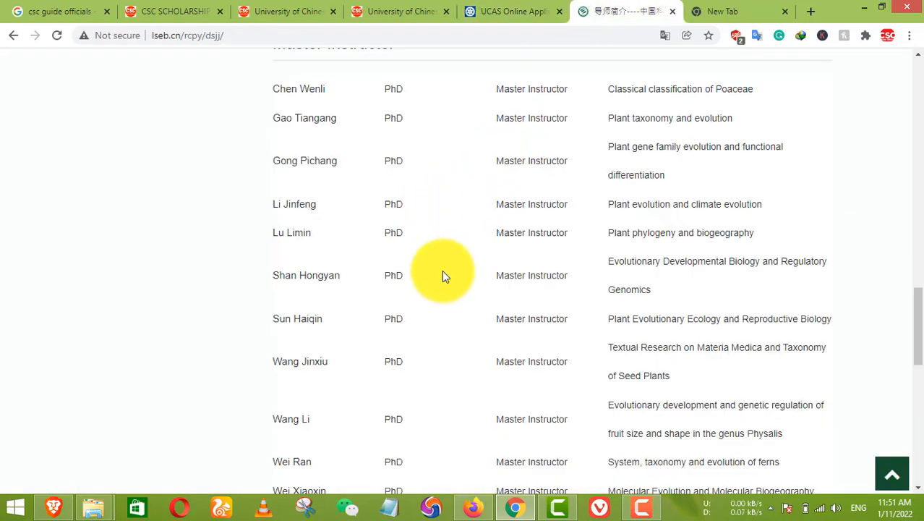
scroll(441, 270, "down", 1)
left_click(510, 12)
left_click(324, 282)
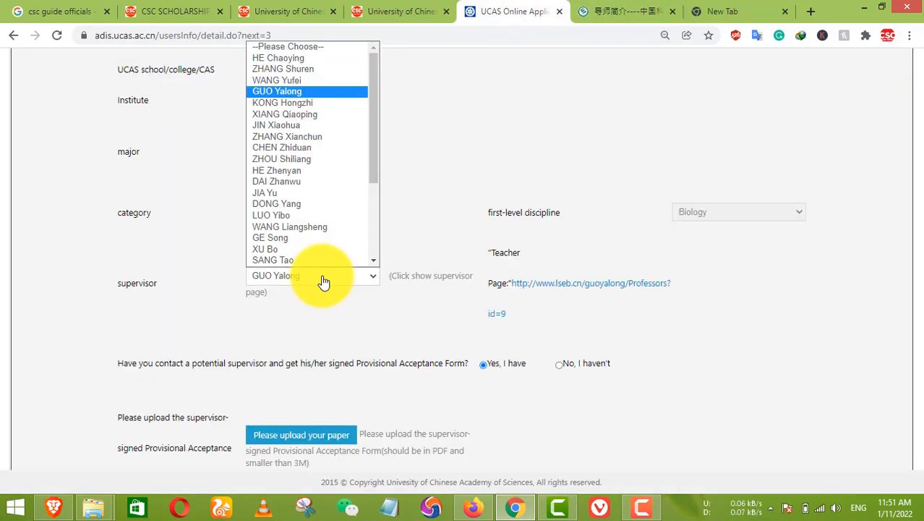
left_click(621, 13)
scroll(470, 289, "down", 9)
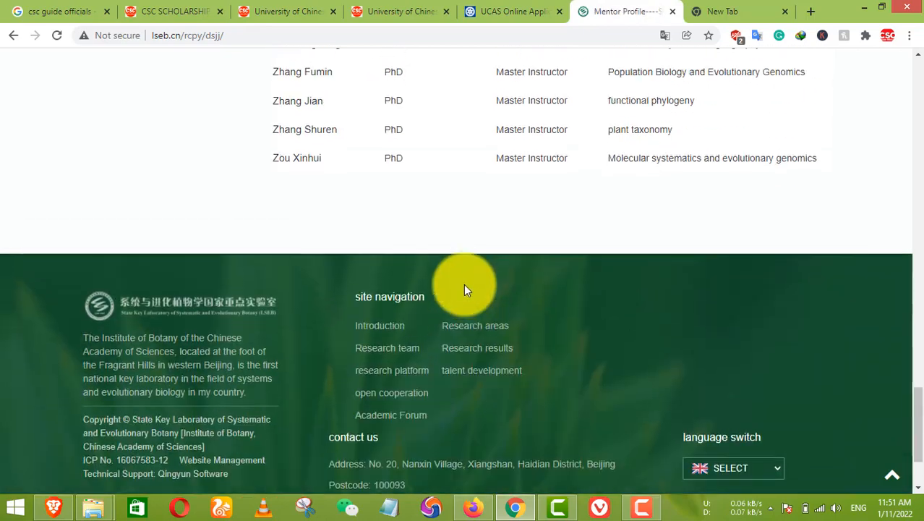
scroll(463, 290, "up", 12)
scroll(462, 300, "up", 15)
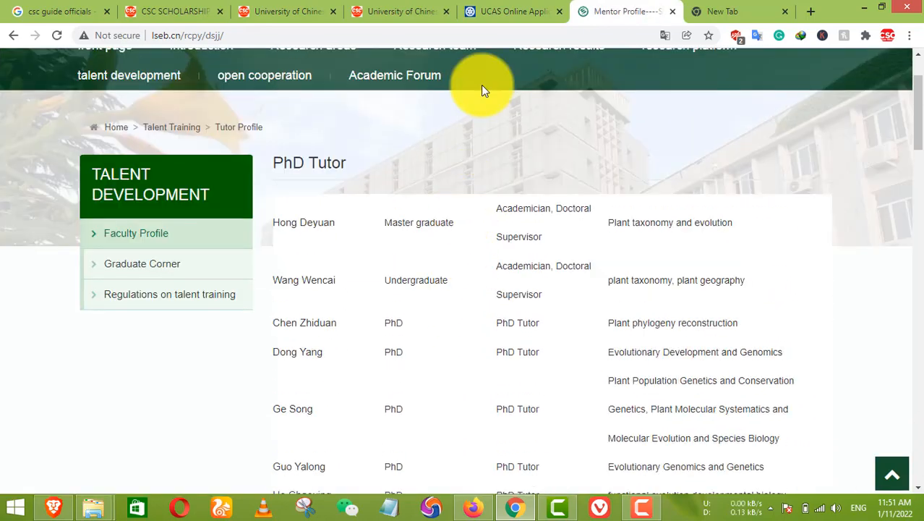
Review all supervisor options for the 071001-Botany major in the application form without changing the selection
left_click(514, 11)
left_click(309, 282)
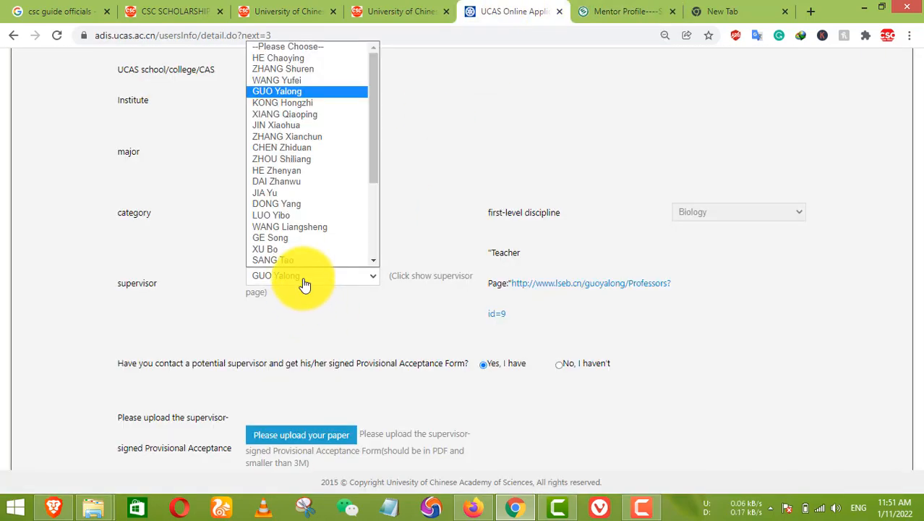
scroll(322, 242, "down", 3)
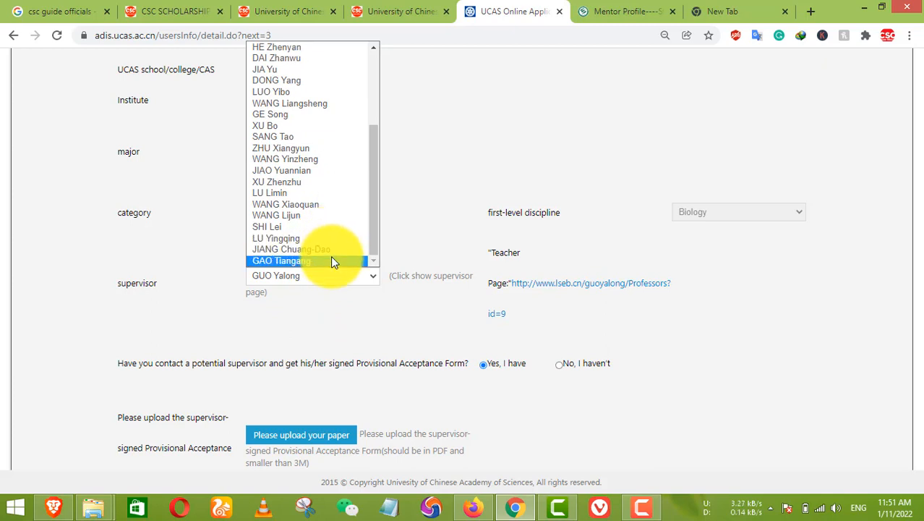
left_click(337, 306)
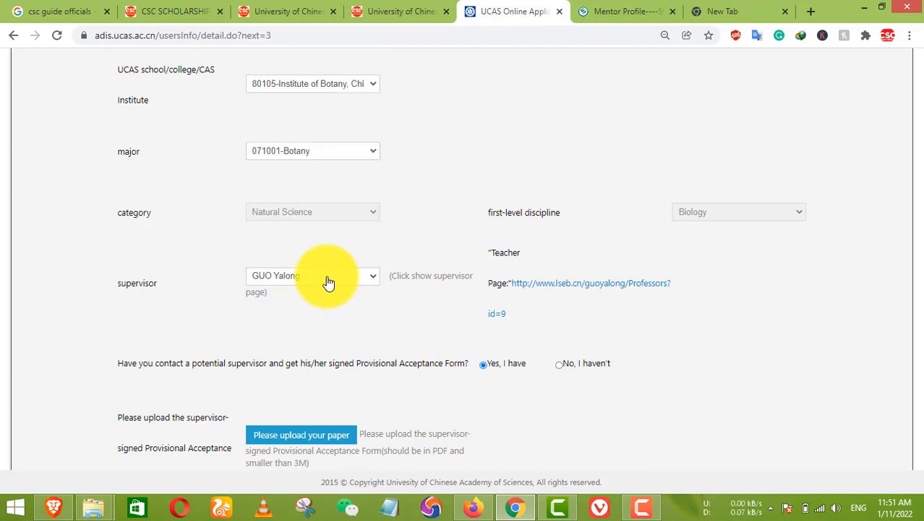
Search the laboratory's Faculty Profile page for the first supervisor named in the application form's options
left_click(328, 282)
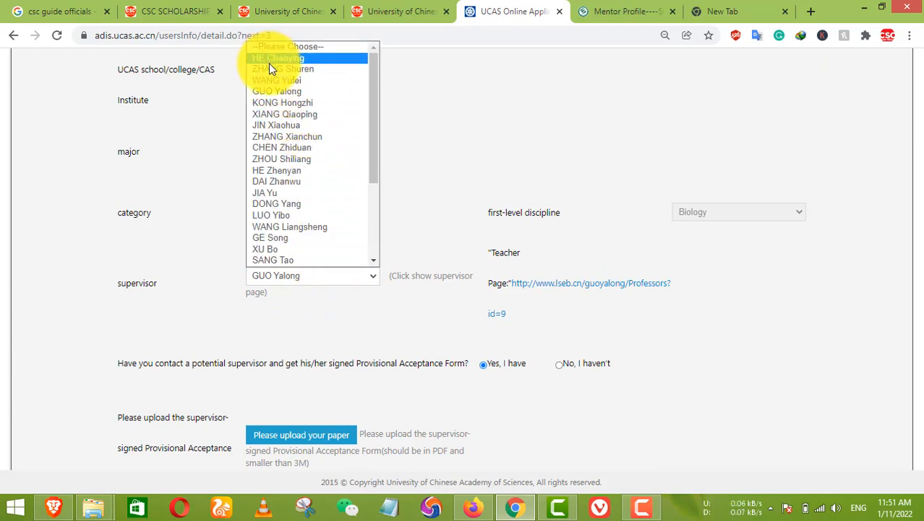
left_click(619, 14)
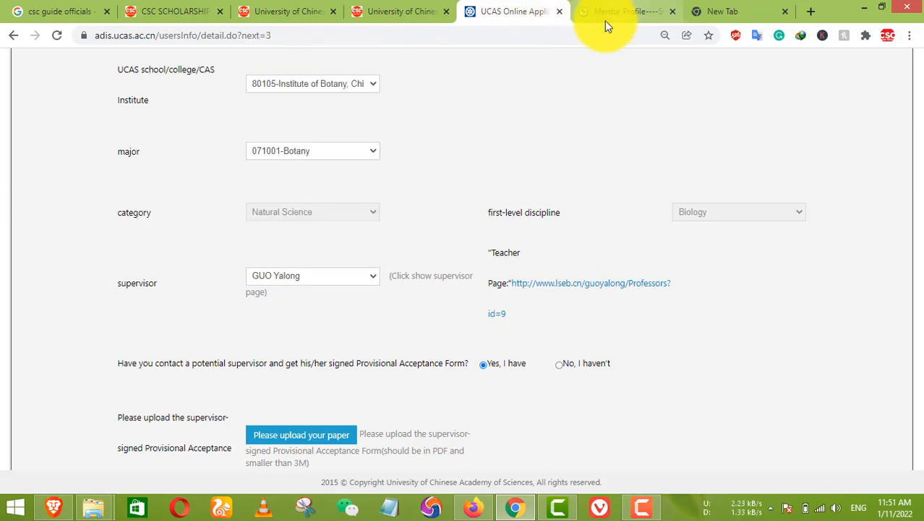
left_click(606, 16)
key("ctrl+f")
type("he")
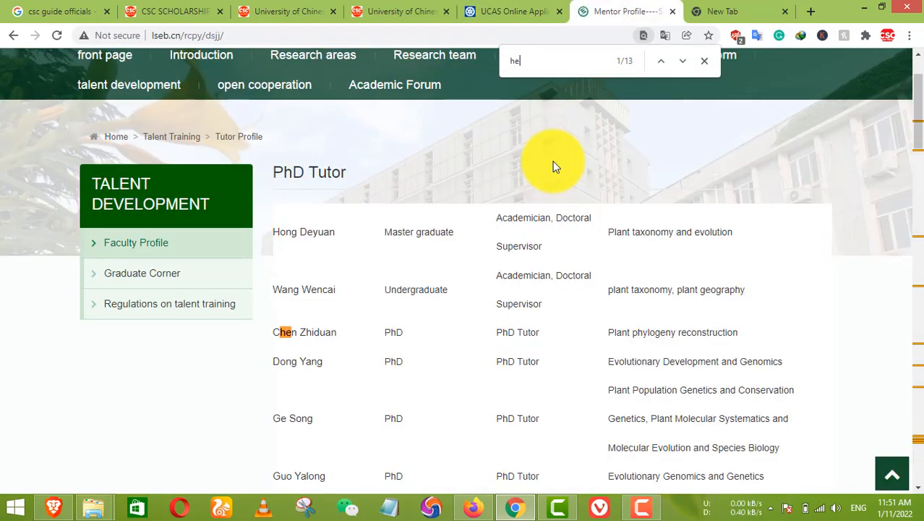
scroll(498, 289, "down", 5)
type("ch")
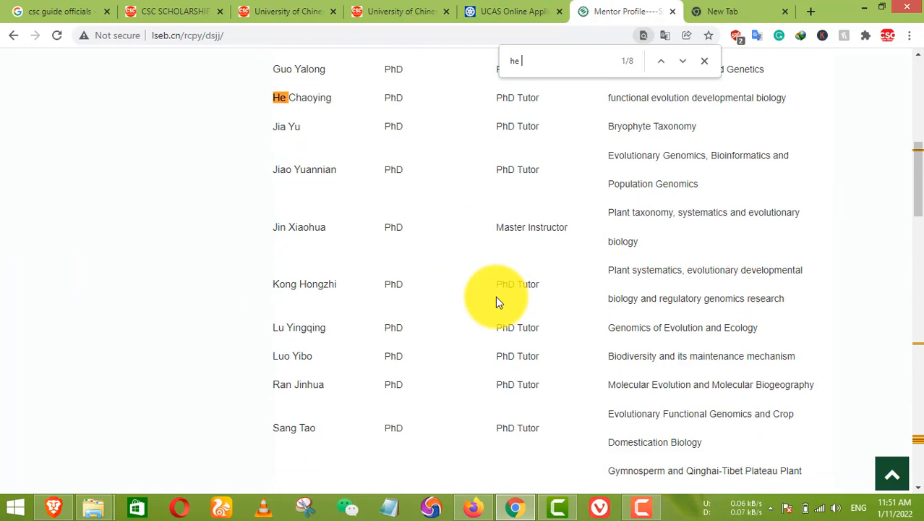
Open the matching PhD tutor's profile in a separate page and switch to it
right_click(305, 98)
left_click(346, 107)
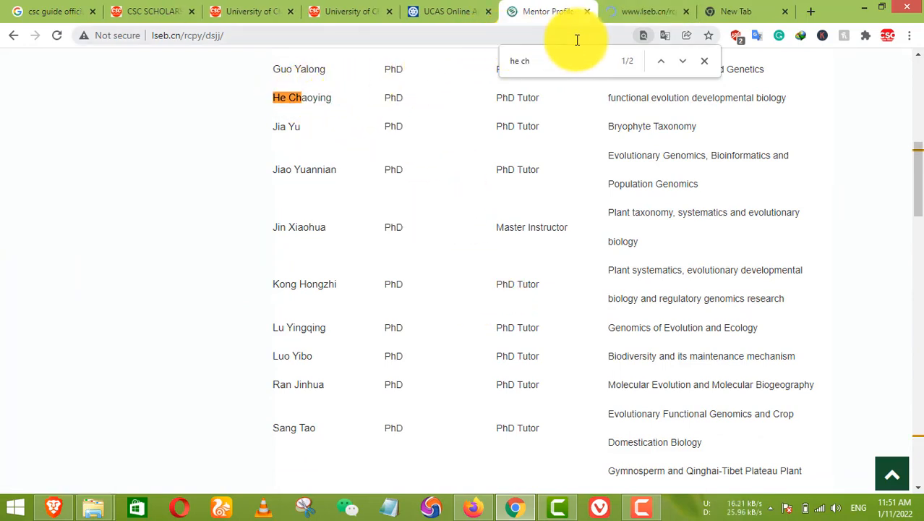
left_click(633, 13)
Examine the tutor's translated profile, including the contact details, resume, and research direction and content
scroll(499, 245, "down", 5)
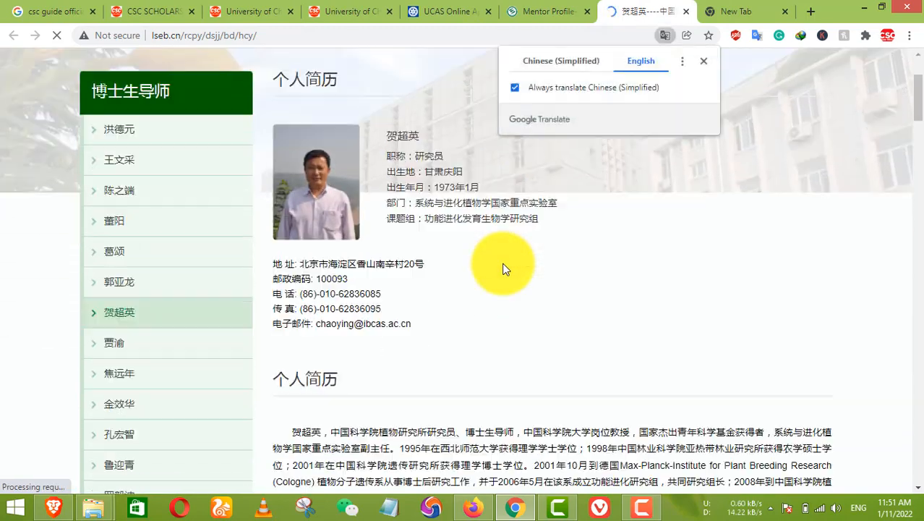
scroll(490, 279, "down", 2)
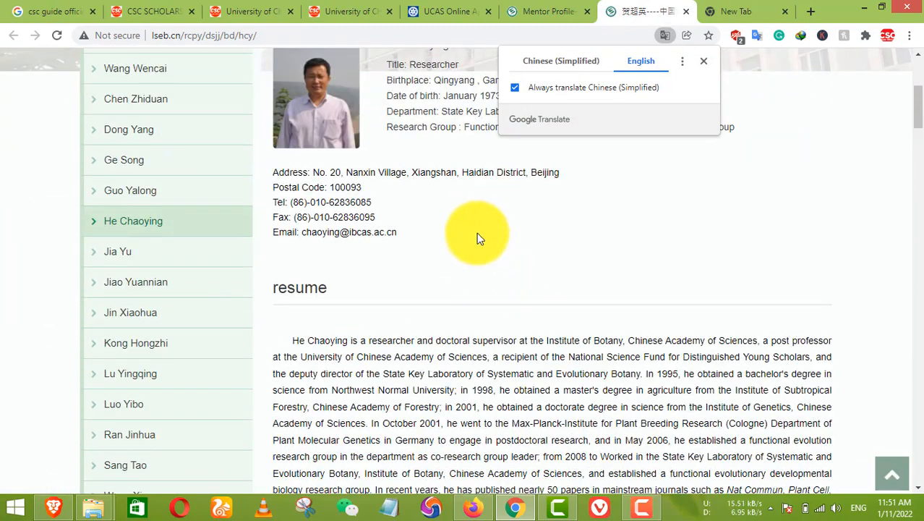
scroll(509, 289, "up", 5)
scroll(427, 324, "down", 4)
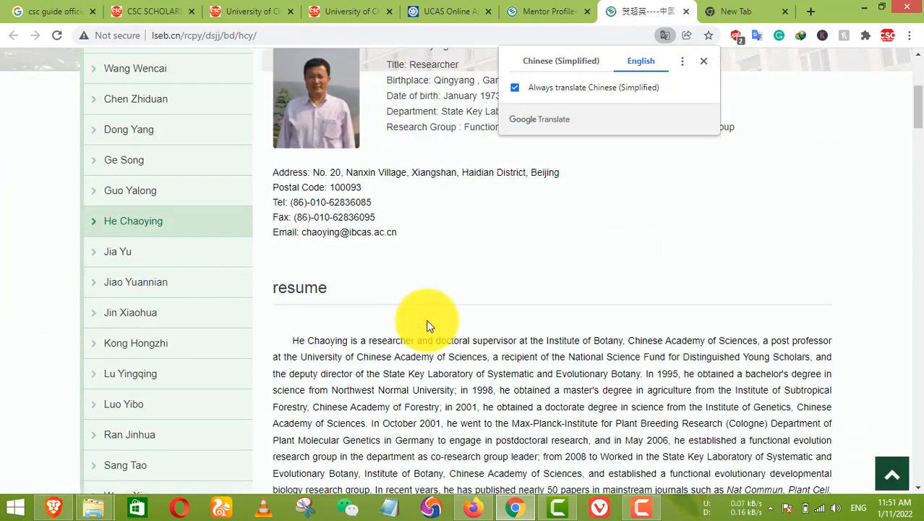
scroll(427, 320, "up", 2)
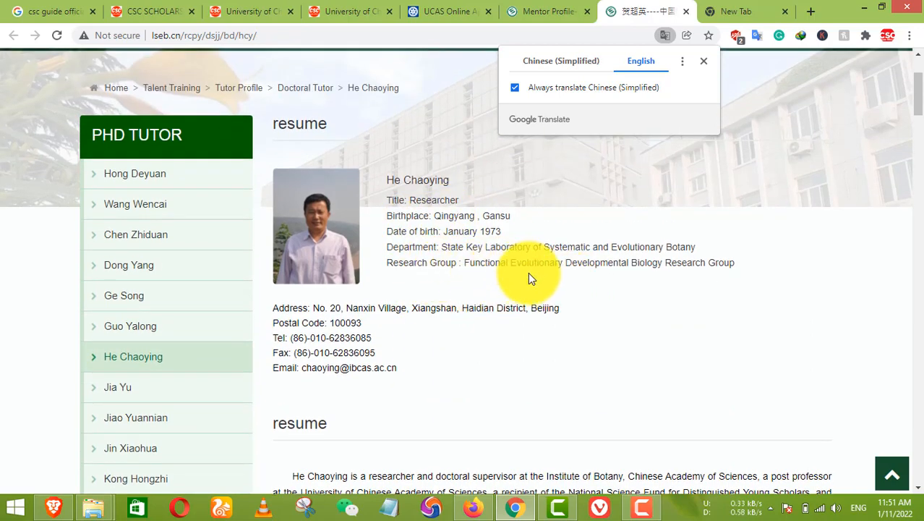
scroll(506, 280, "down", 5)
scroll(376, 326, "down", 1)
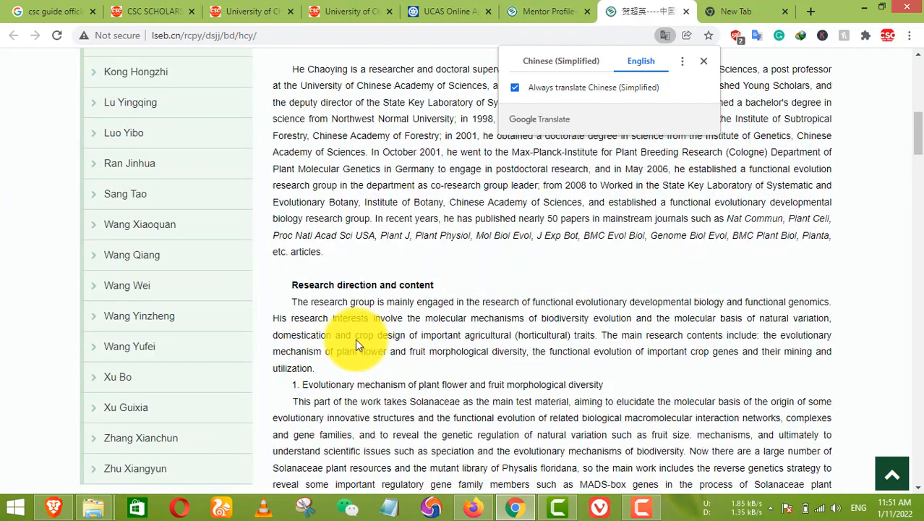
Locate the contact e-mail address on the tutor's profile and highlight it
scroll(368, 329, "down", 2)
scroll(456, 321, "up", 8)
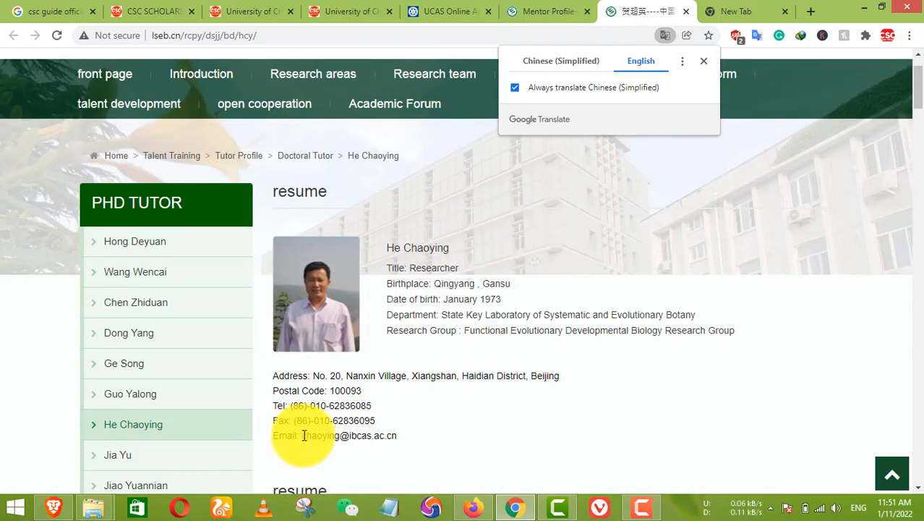
left_click_drag(300, 435, 406, 440)
left_click(367, 434)
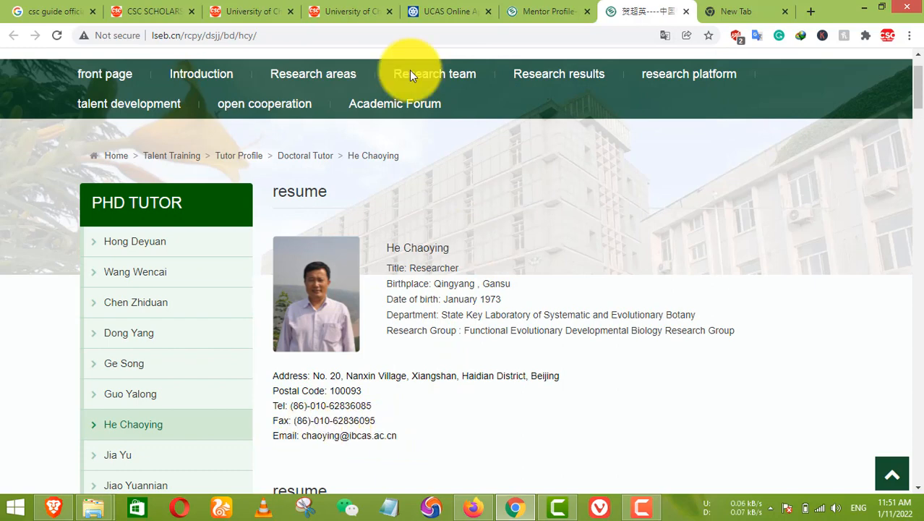
Return to the UCAS application form and look through the full list of available supervisors, keeping the current selection
left_click(522, 10)
left_click(449, 10)
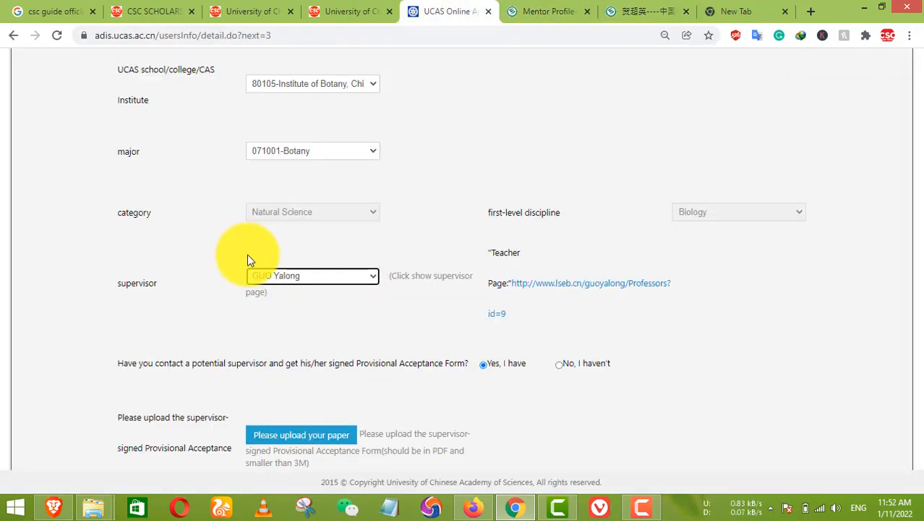
left_click(301, 279)
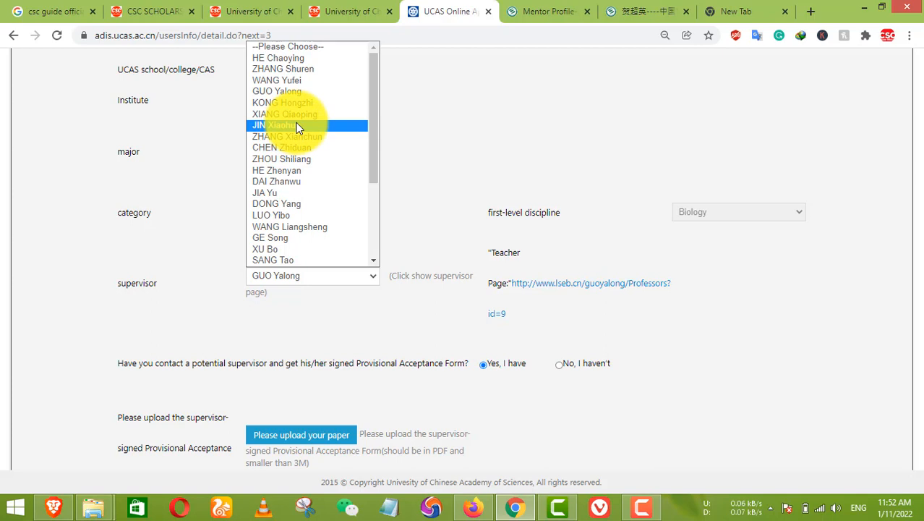
scroll(304, 134, "down", 4)
scroll(311, 139, "up", 4)
scroll(310, 144, "down", 4)
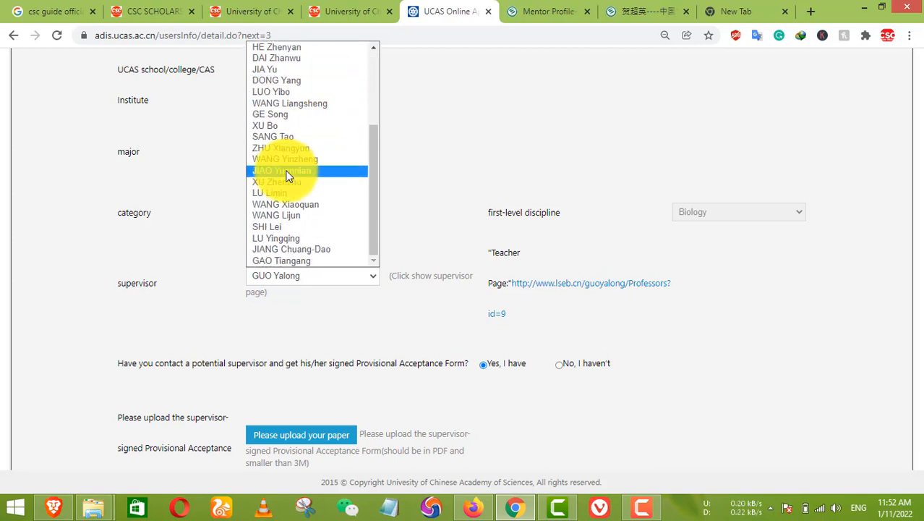
left_click(447, 204)
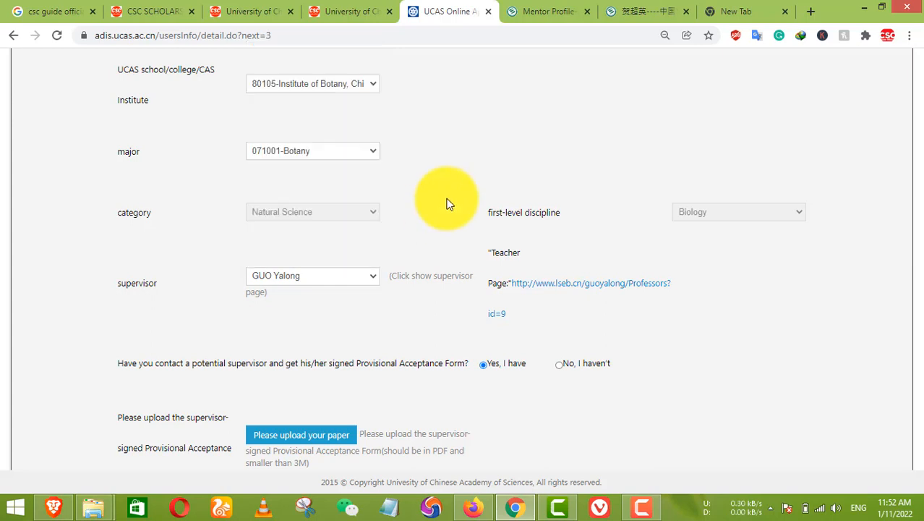
Switch the signed Provisional Acceptance Form answer to "No, I haven't" and back to "Yes, I have"
scroll(376, 297, "down", 2)
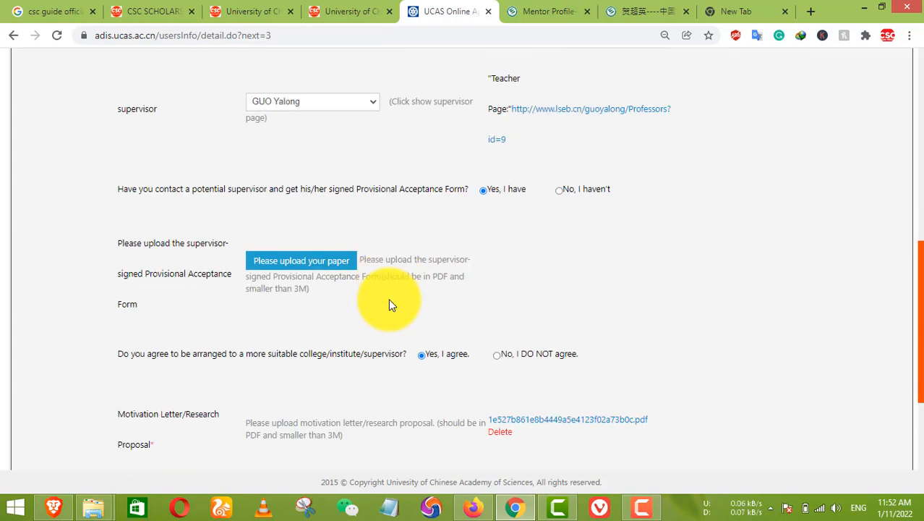
scroll(388, 303, "down", 1)
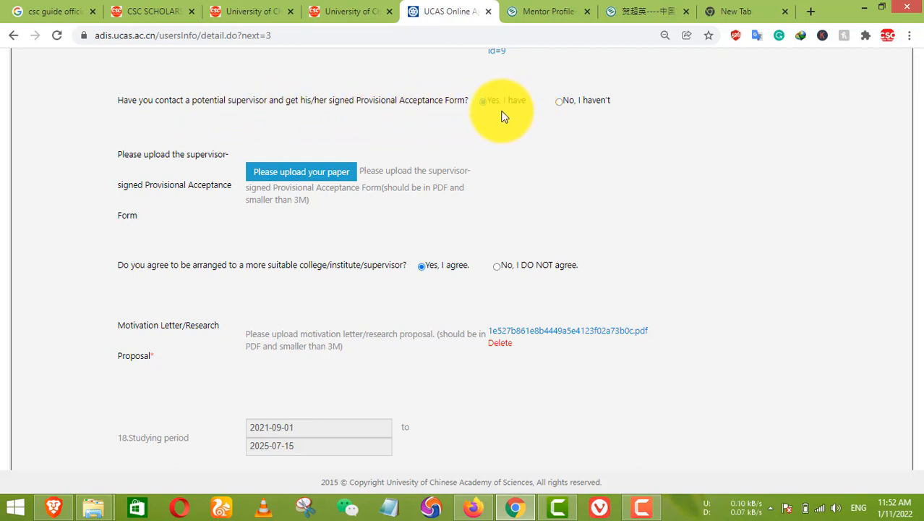
left_click(558, 102)
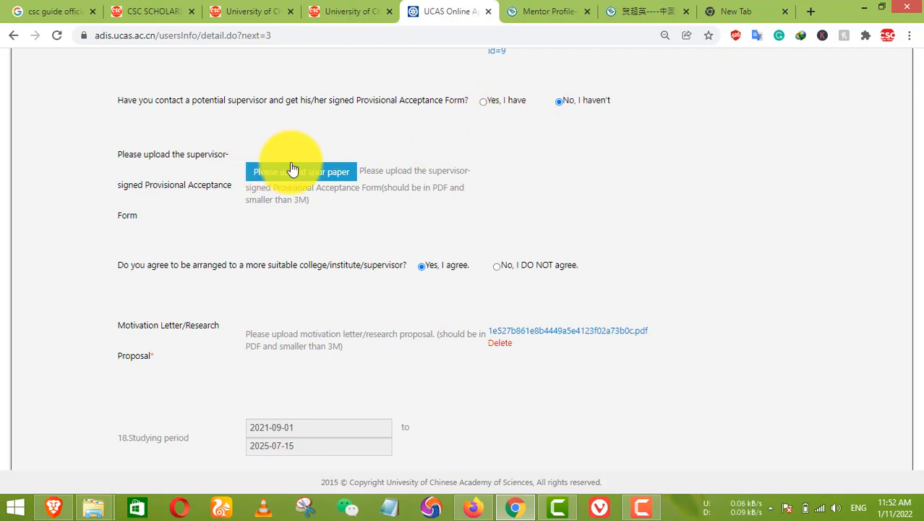
left_click(483, 102)
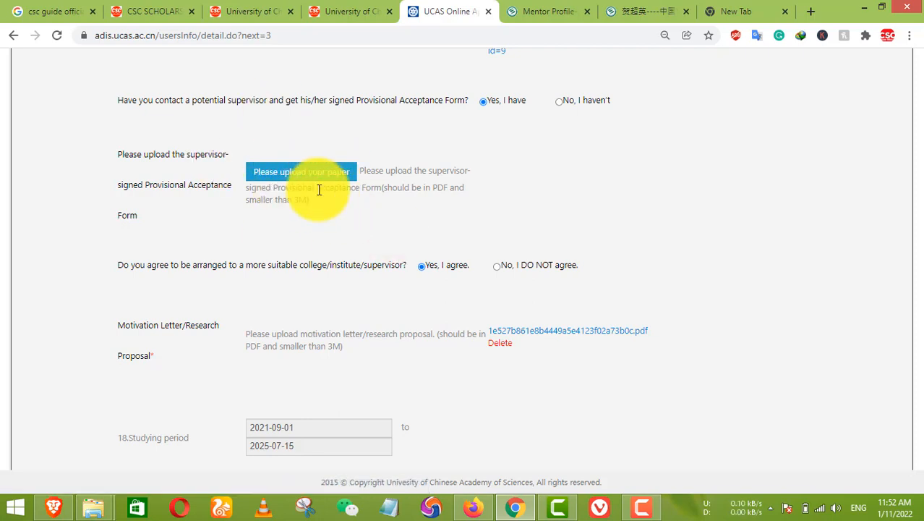
Review the acceptance form upload, the alternative arrangement answer, the motivation letter upload and the studying period
scroll(318, 190, "down", 1)
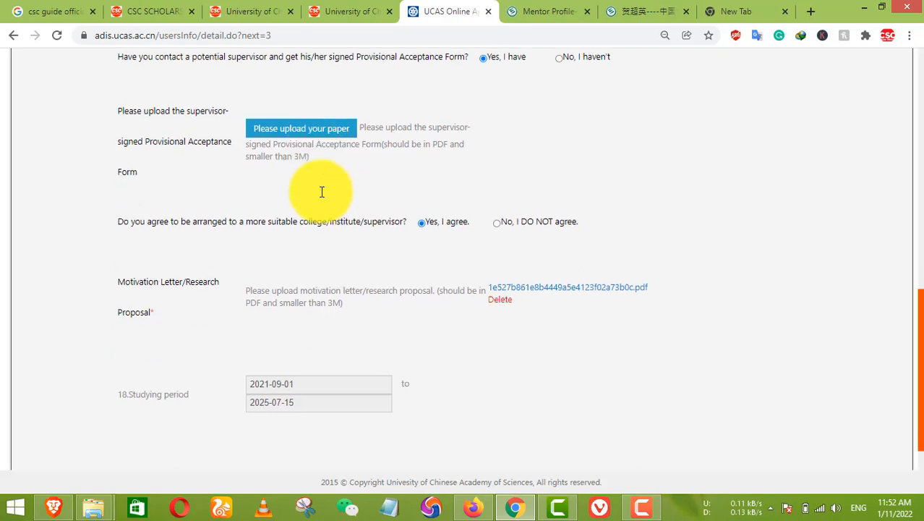
scroll(295, 200, "down", 1)
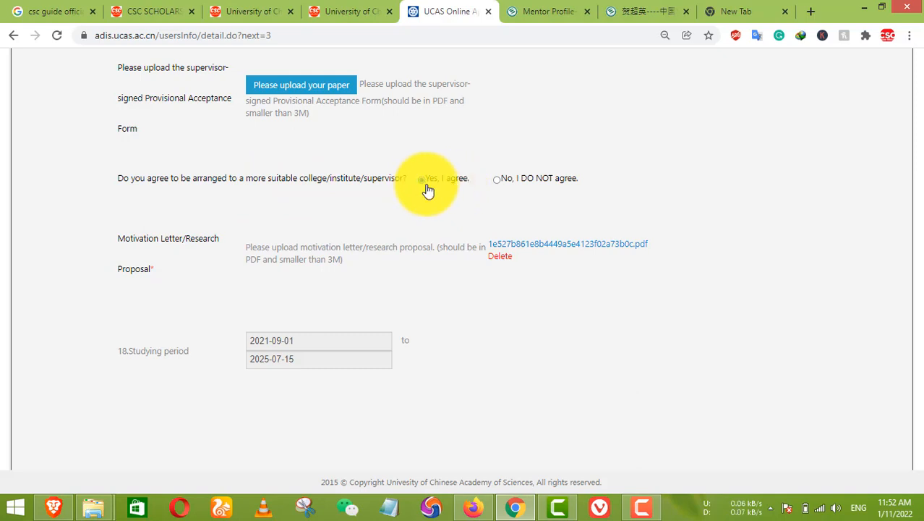
scroll(428, 195, "up", 3)
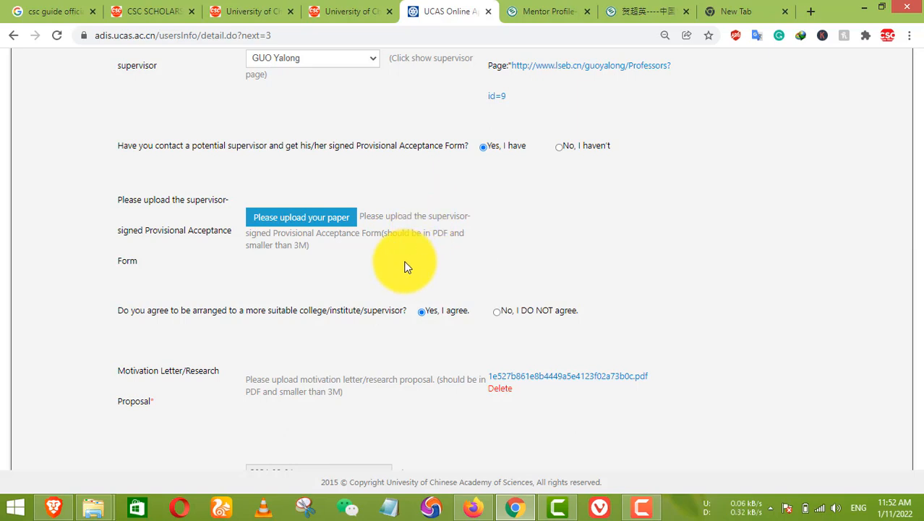
scroll(405, 268, "down", 3)
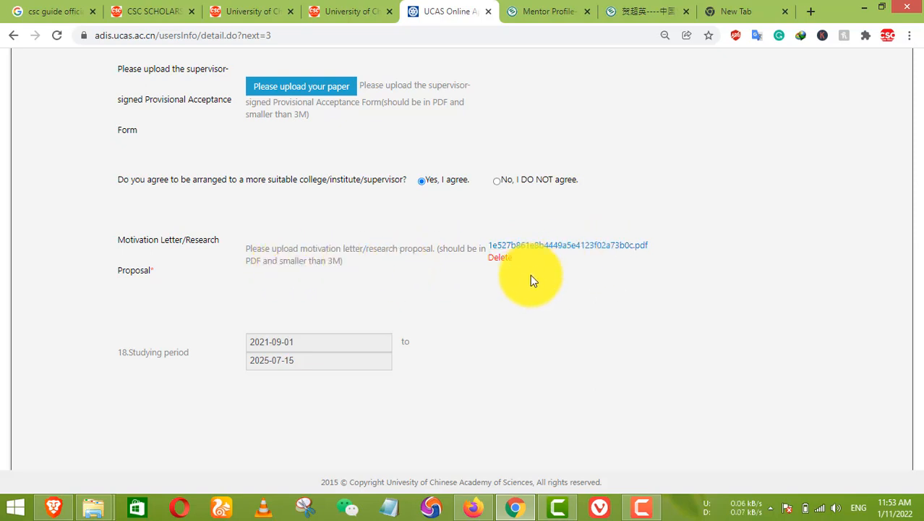
scroll(477, 292, "down", 1)
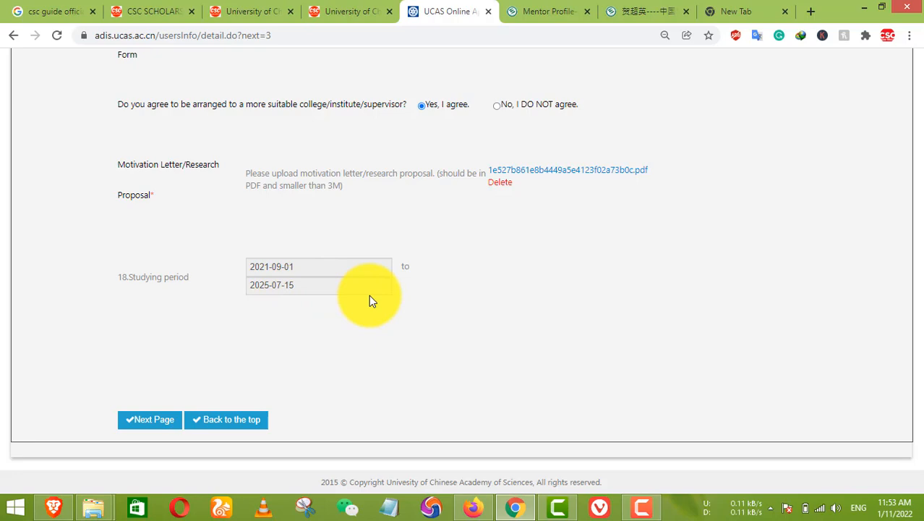
Return to the beginning of the form and try to proceed to the Education Background and working experience section
left_click(263, 426)
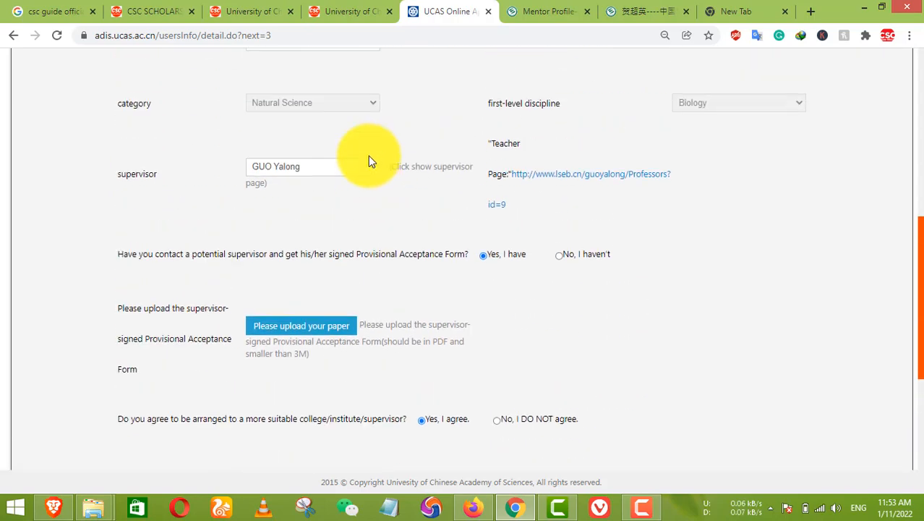
scroll(418, 249, "down", 3)
scroll(427, 229, "up", 3)
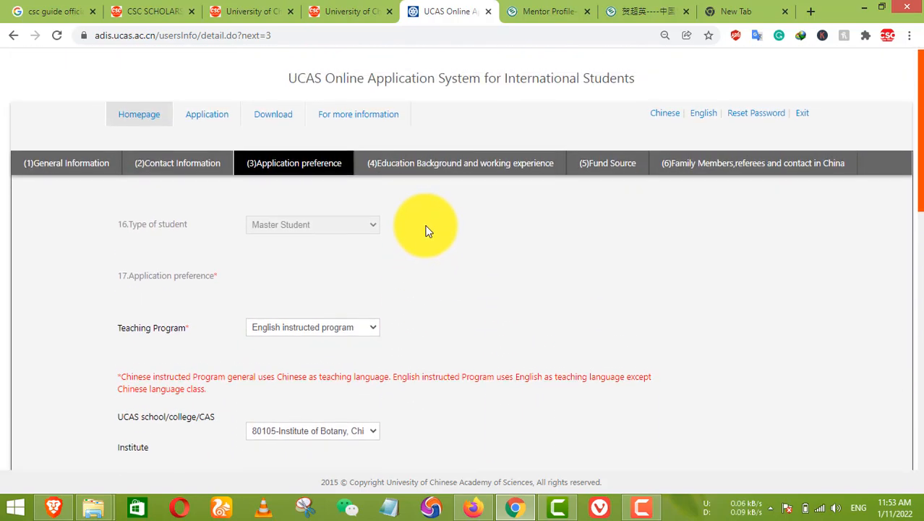
scroll(413, 302, "down", 3)
scroll(410, 289, "up", 3)
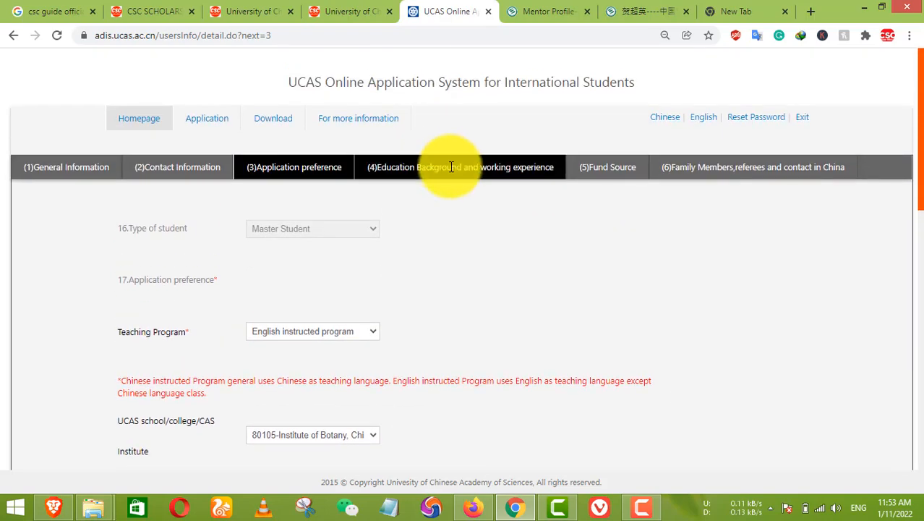
scroll(440, 165, "down", 6)
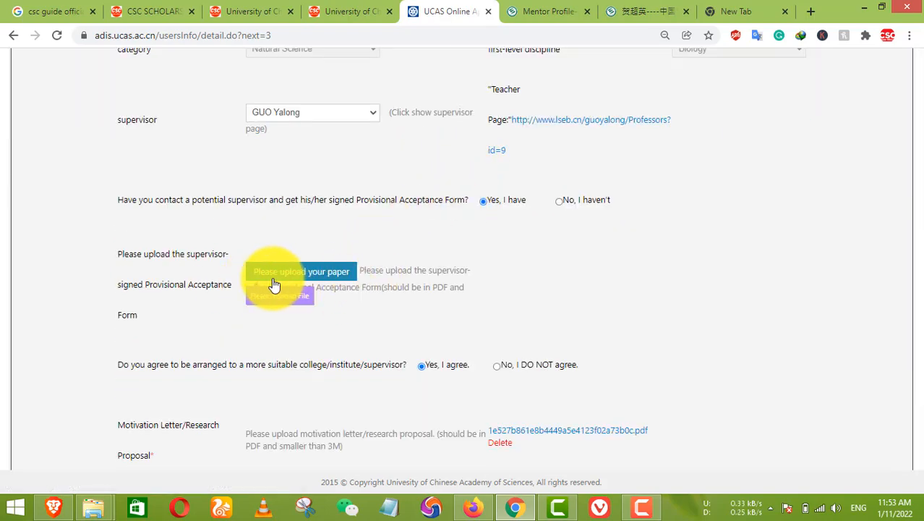
Answer "No, I haven't" for the supervisor-signed Provisional Acceptance Form and proceed to the Education Background and working experience section
scroll(434, 300, "up", 1)
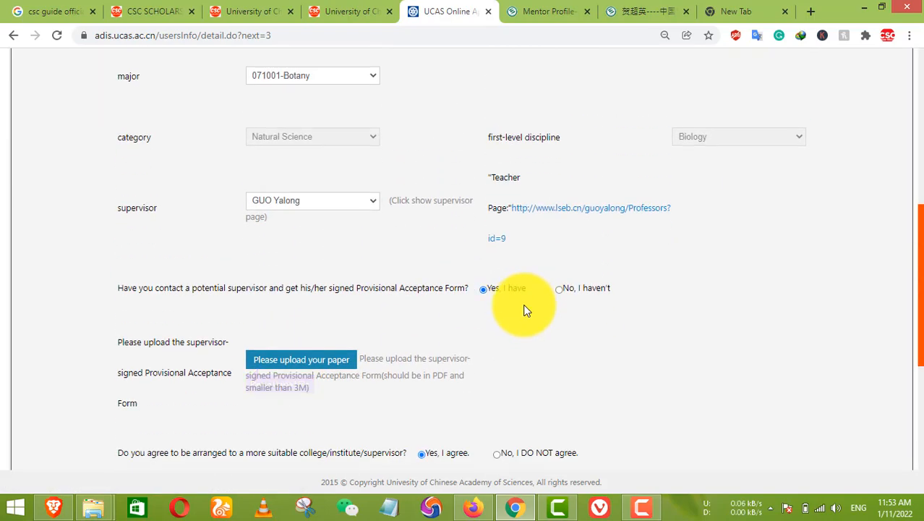
left_click(560, 290)
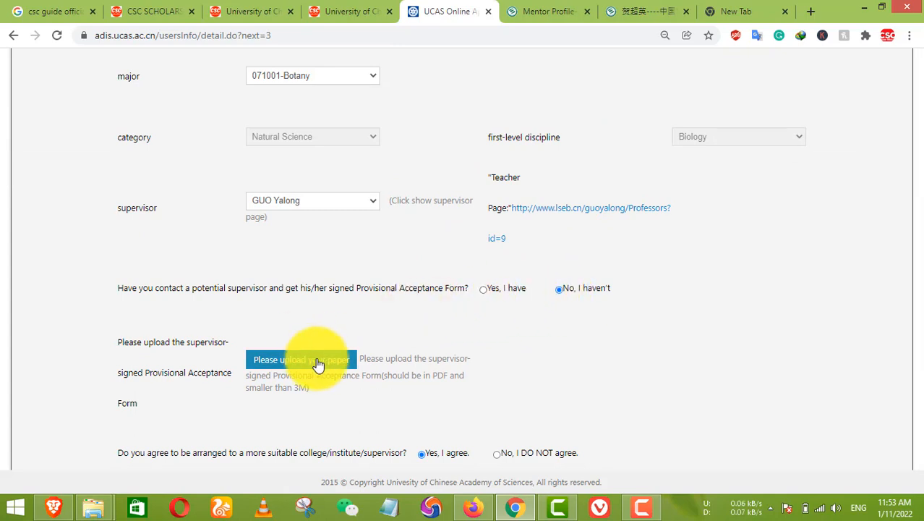
scroll(529, 301, "up", 2)
scroll(530, 301, "up", 3)
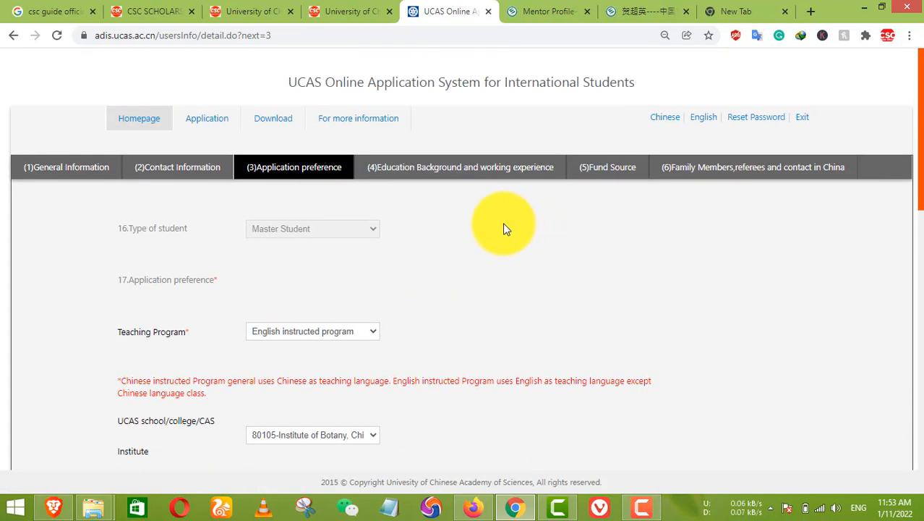
left_click(483, 177)
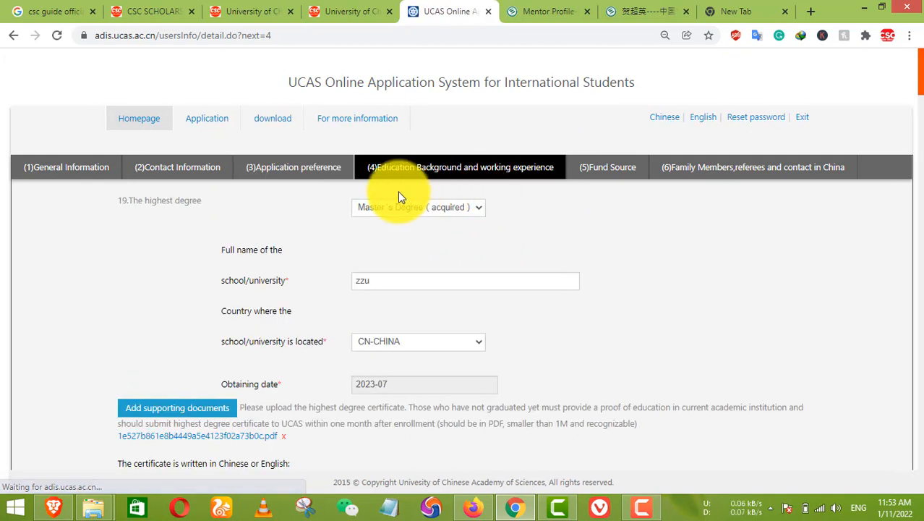
Revisit the Application preference section to review the institute, major and supervisor choices, and reopen the Education Background and working experience section
left_click(292, 176)
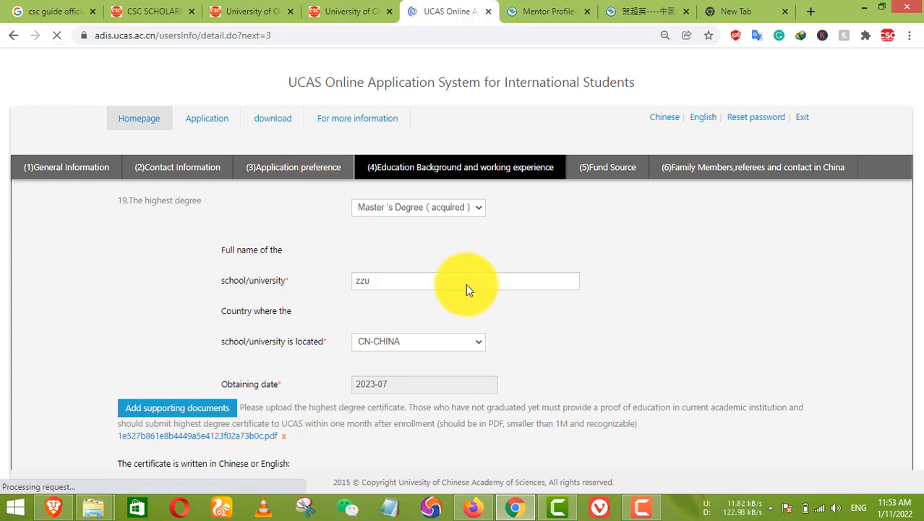
scroll(427, 299, "down", 4)
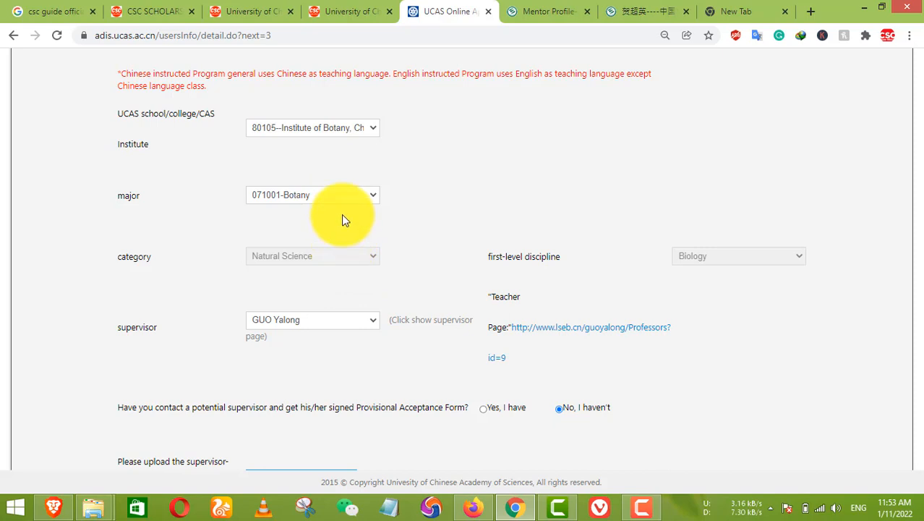
scroll(335, 210, "up", 1)
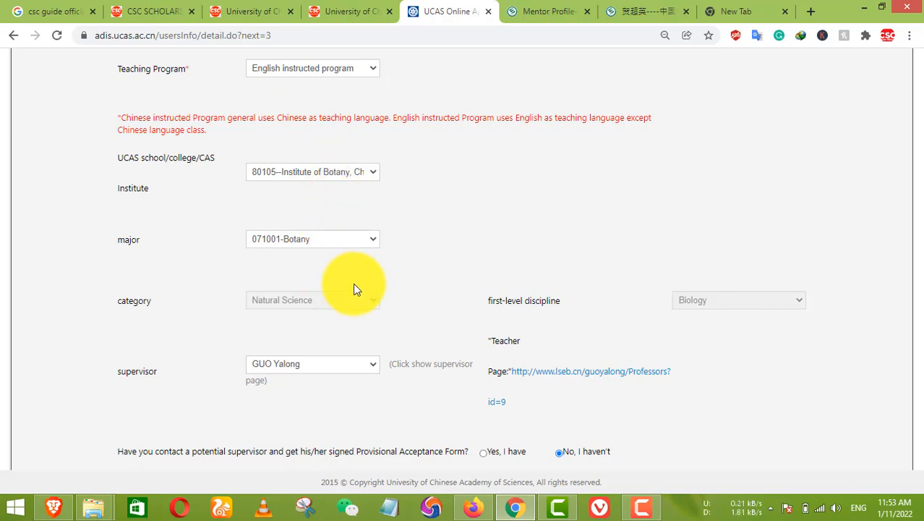
scroll(354, 288, "down", 1)
scroll(355, 291, "up", 4)
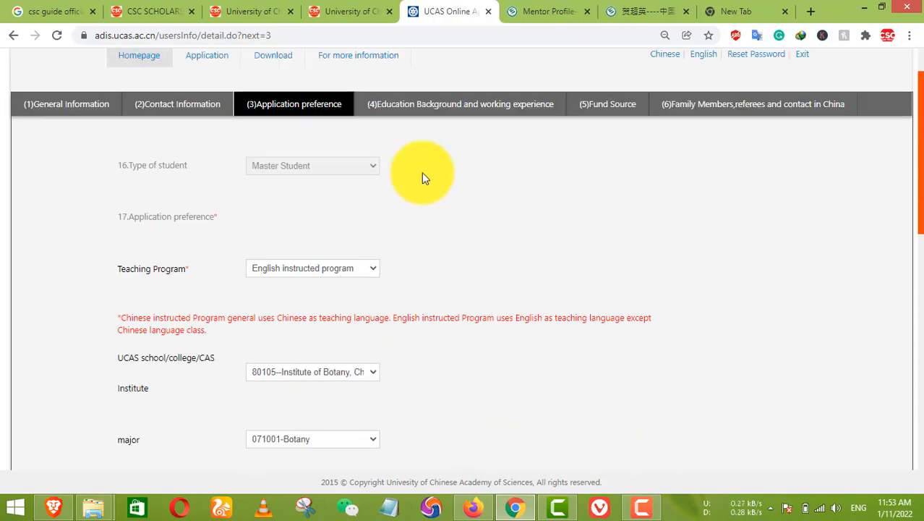
scroll(426, 177, "up", 1)
left_click(463, 173)
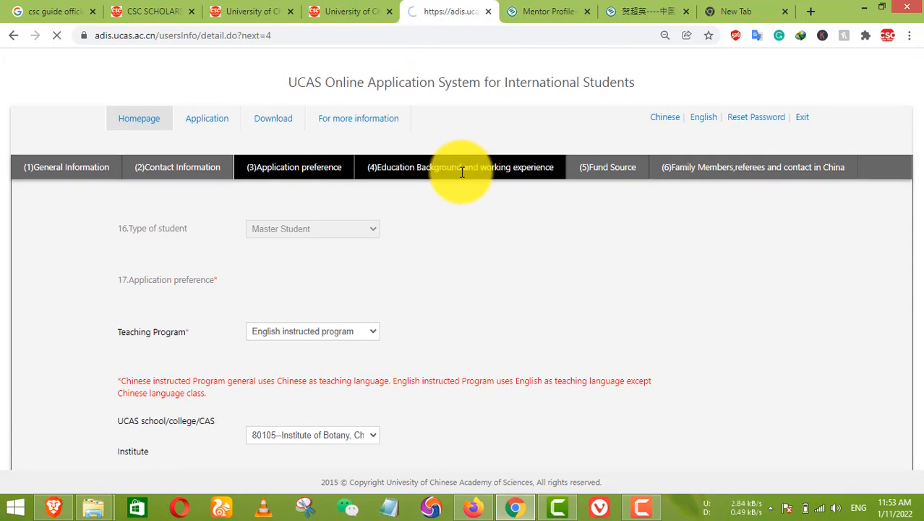
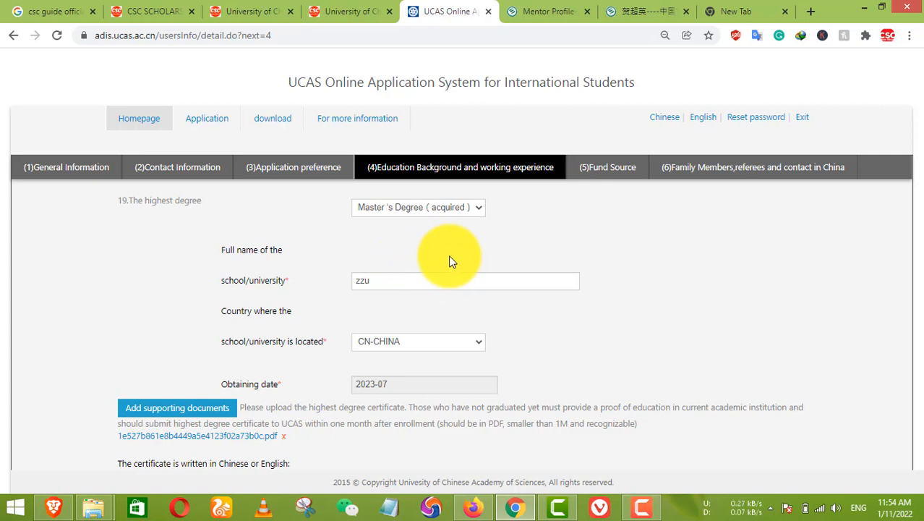
Set the highest degree to Bachelor's Degree (acquired) after reviewing the available degree options
scroll(448, 260, "down", 1)
left_click(455, 121)
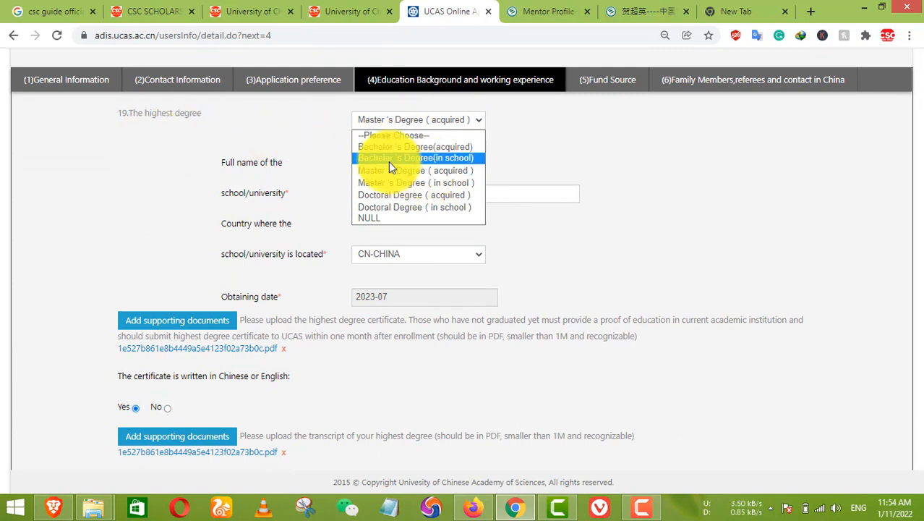
left_click(551, 144)
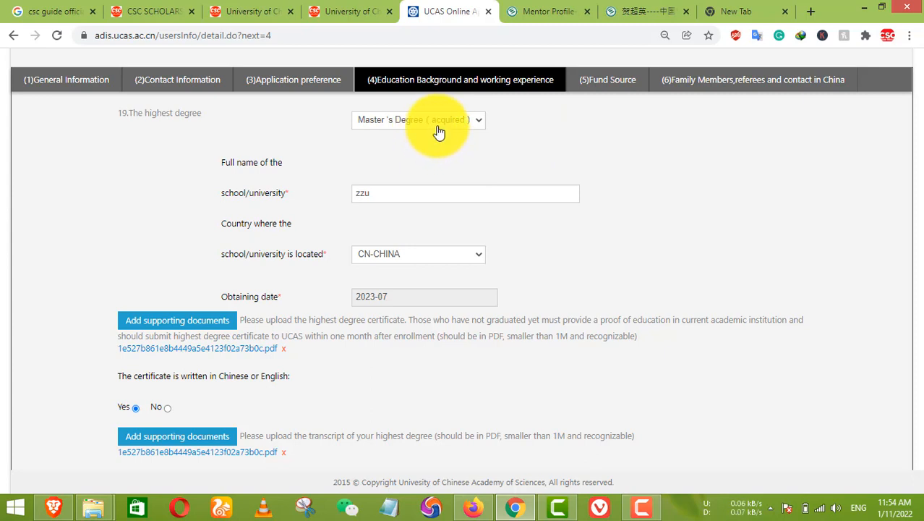
left_click(438, 133)
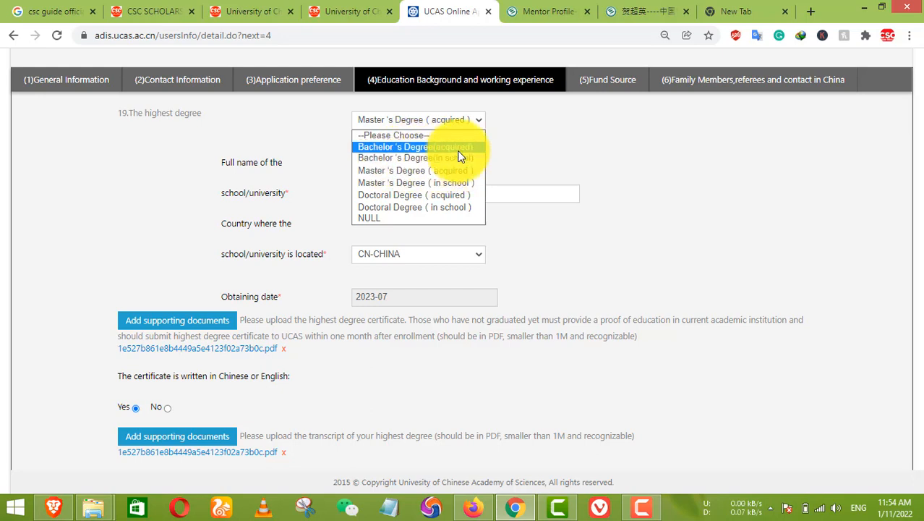
left_click(501, 150)
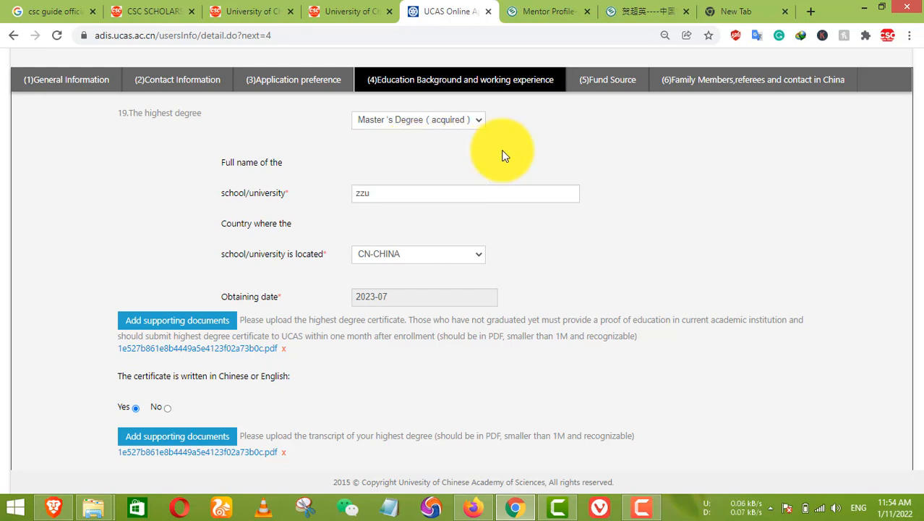
left_click(456, 131)
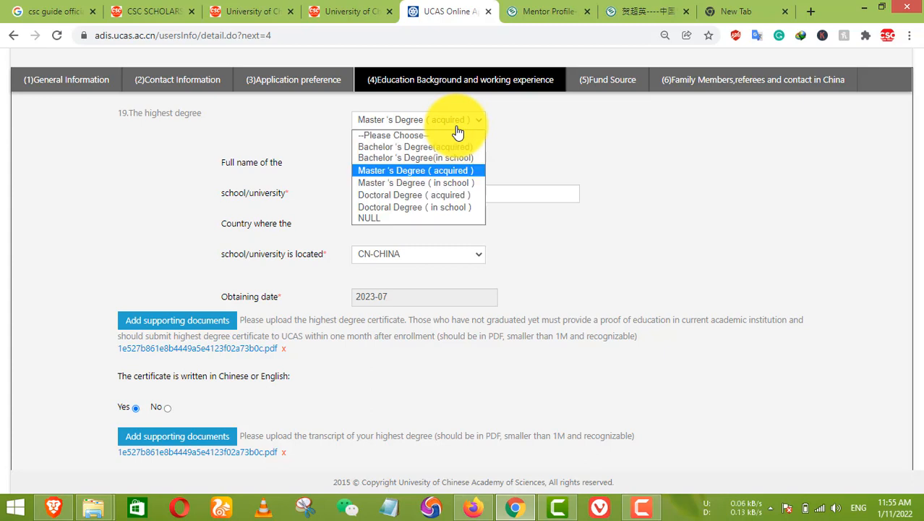
left_click(419, 147)
scroll(424, 171, "down", 1)
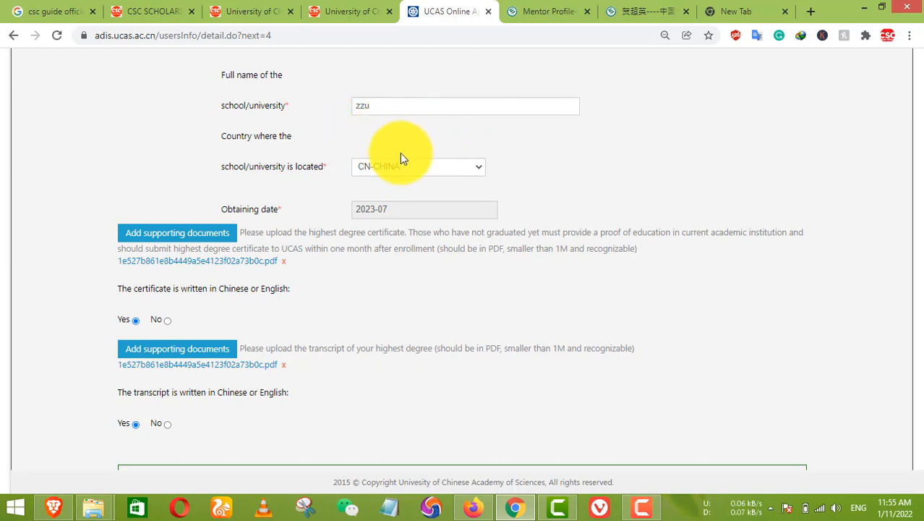
Replace the full name of the highest degree's school/university with "gc university"
left_click(434, 173)
left_click(429, 174)
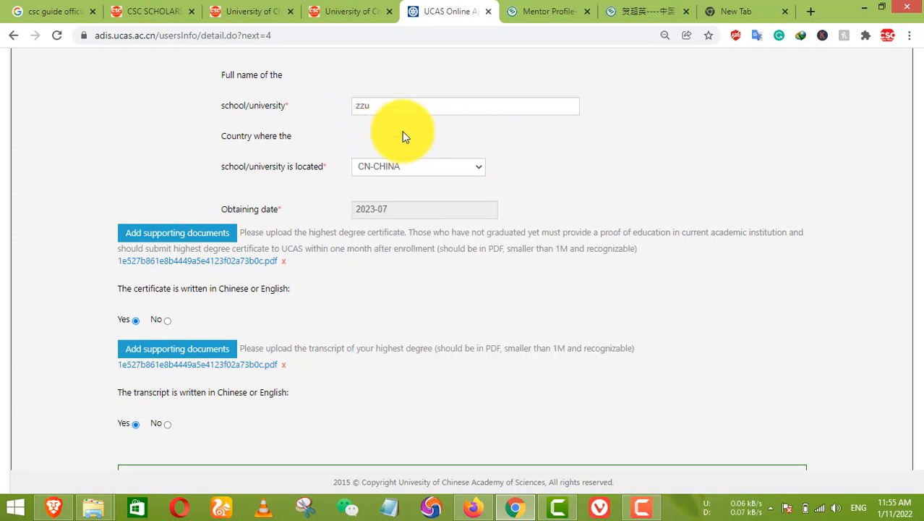
left_click_drag(387, 102, 342, 107)
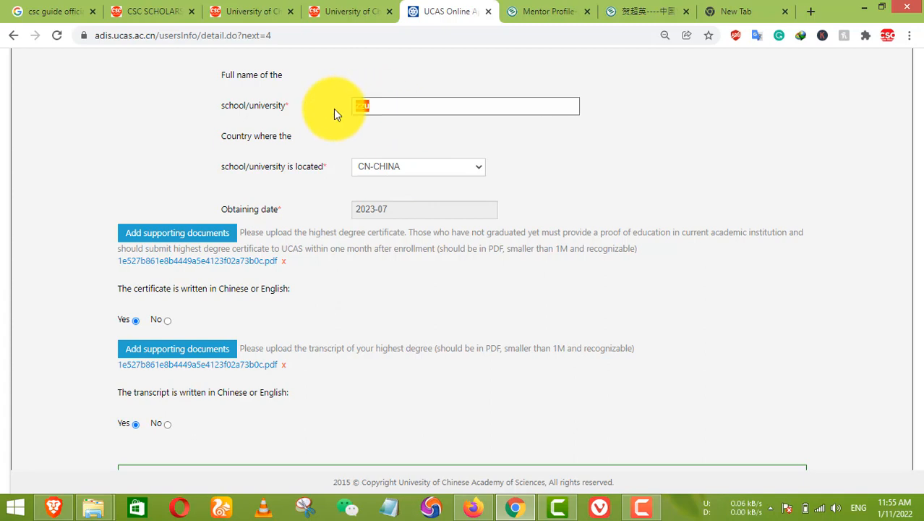
type("gc unifersi")
key("BackSpace")
key("BackSpace")
key("BackSpace")
key("BackSpace")
key("BackSpace")
type("versity")
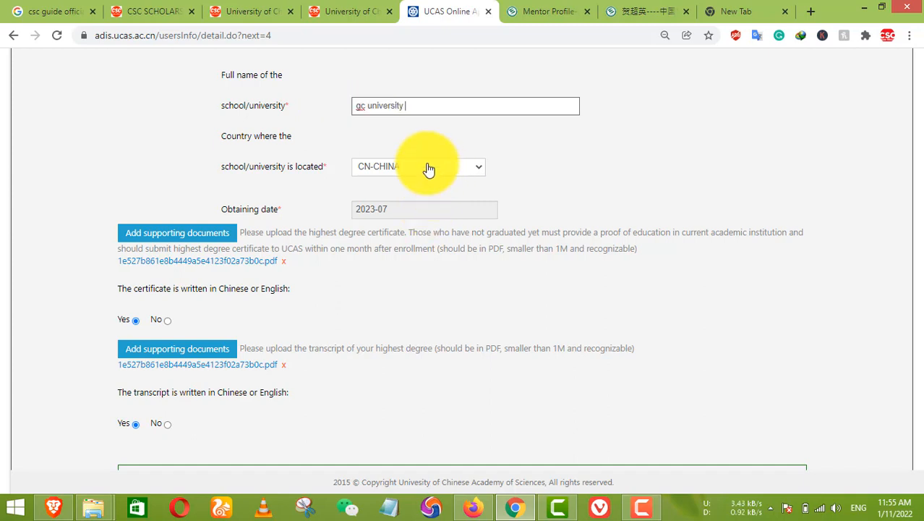
left_click(428, 169)
key("p")
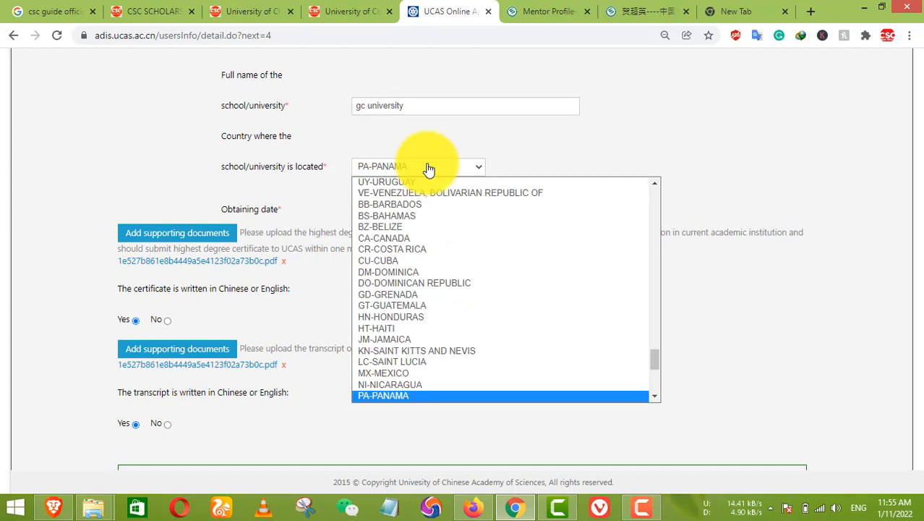
scroll(441, 199, "down", 3)
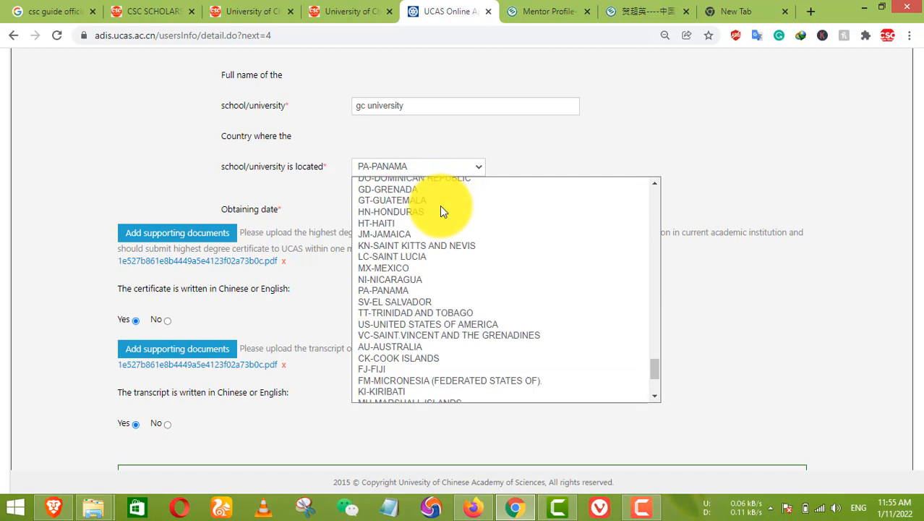
scroll(442, 210, "down", 10)
key("p")
key("e")
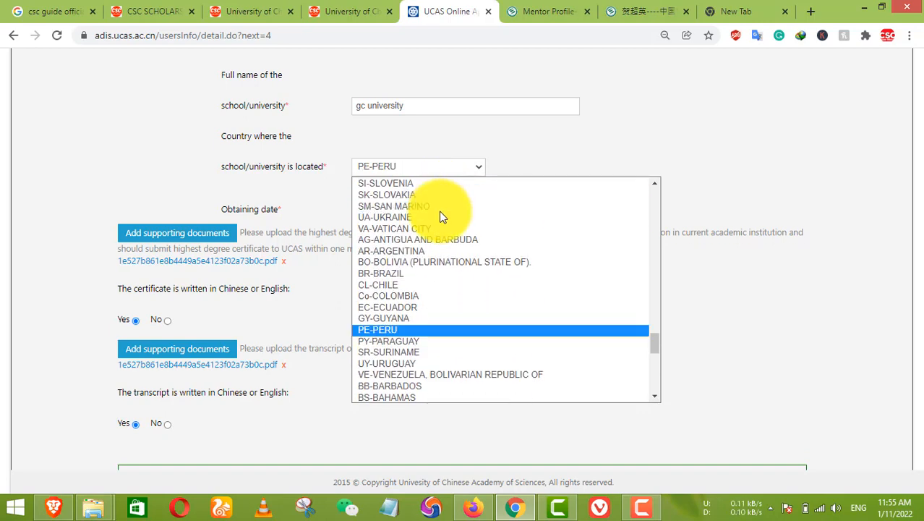
key("p")
key("l")
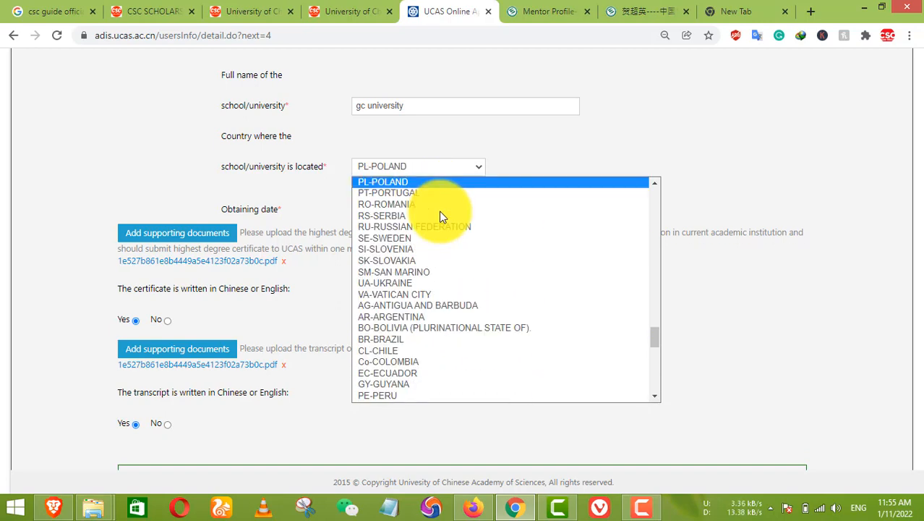
key("k")
key("n")
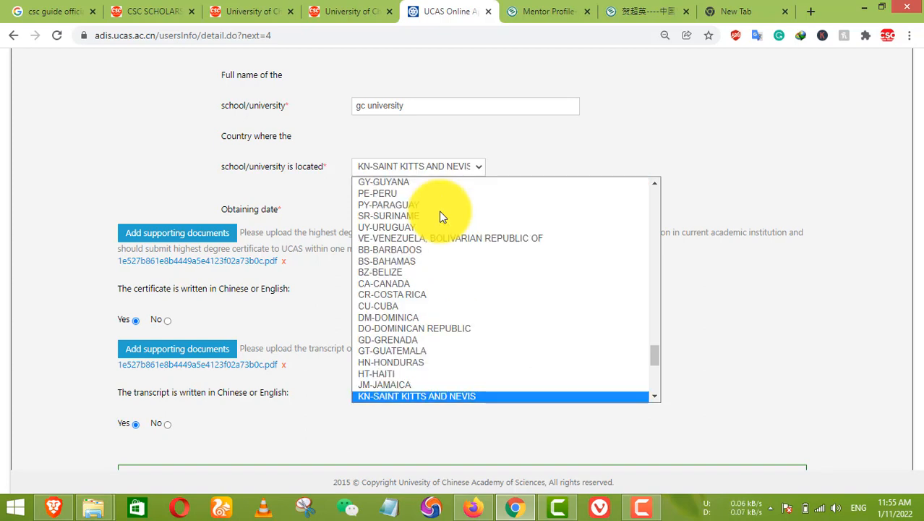
left_click(310, 192)
left_click(424, 172)
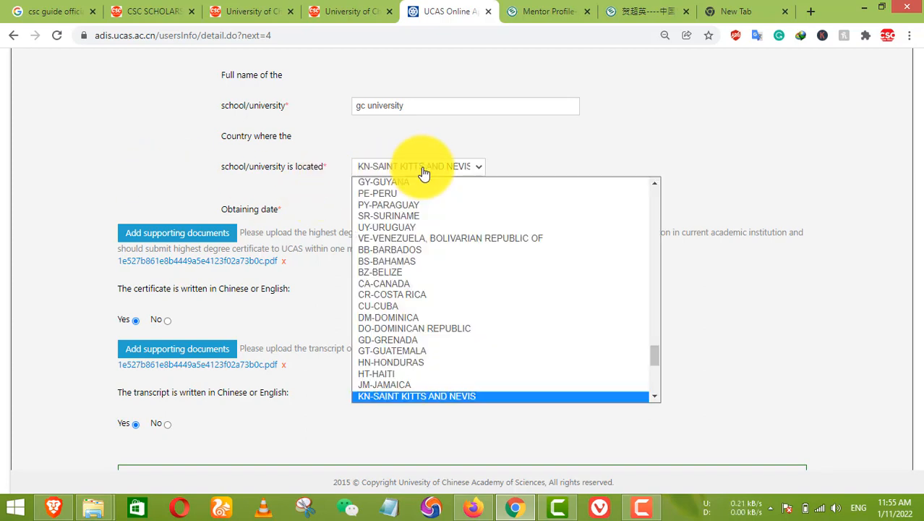
left_click(491, 149)
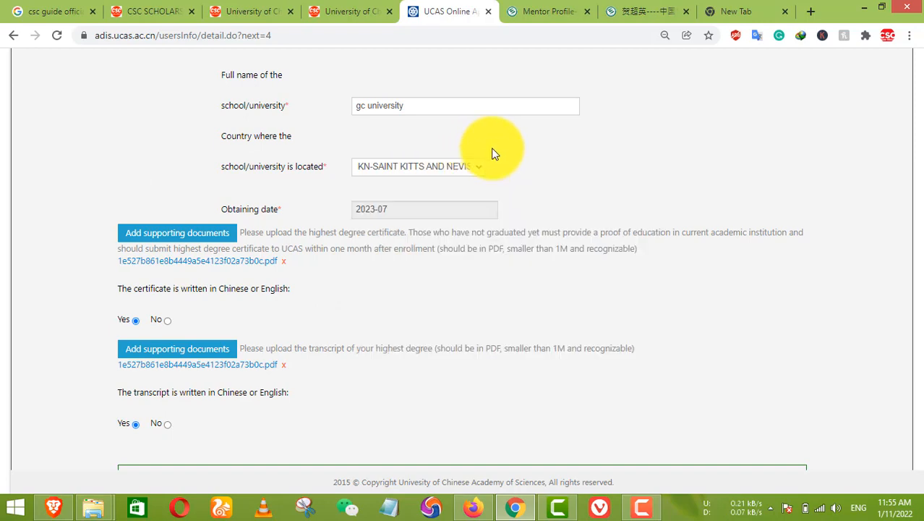
Look through the country list for the country where the highest degree's university is located
left_click(436, 170)
scroll(444, 275, "up", 15)
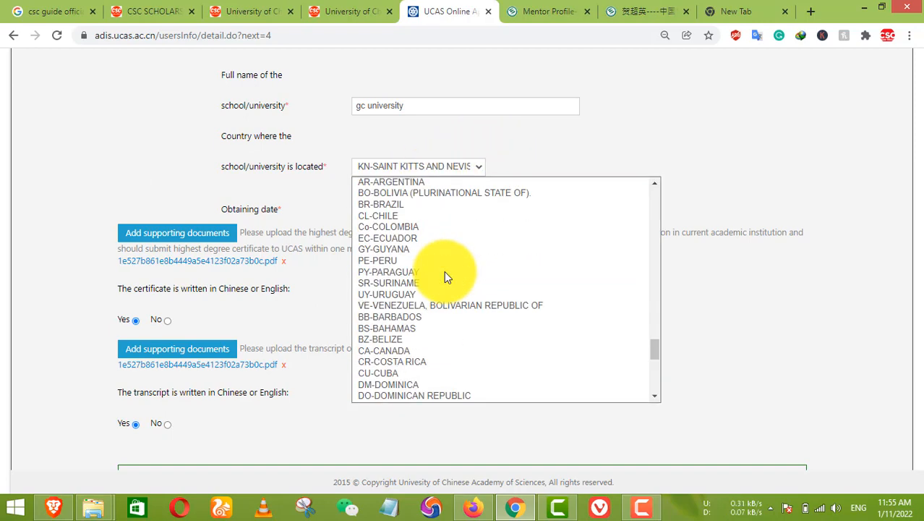
scroll(420, 280, "up", 2)
scroll(412, 281, "down", 12)
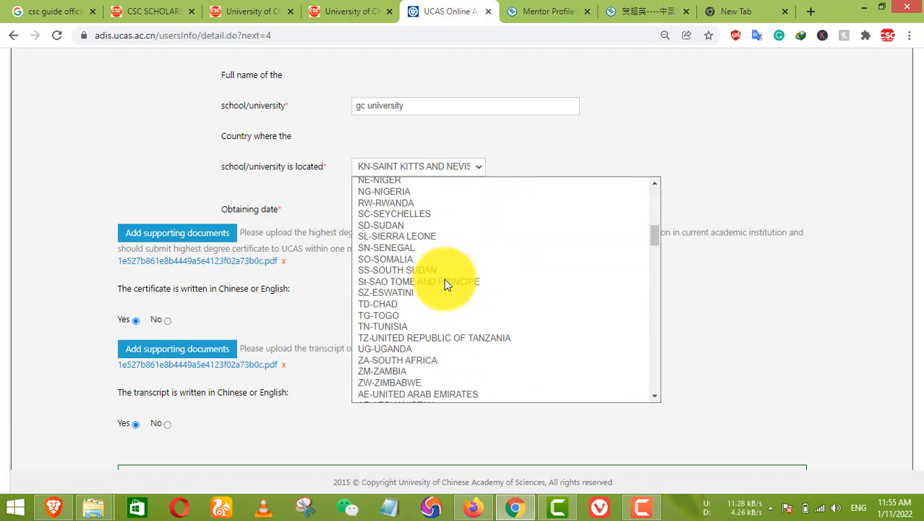
scroll(387, 283, "down", 4)
scroll(386, 286, "up", 6)
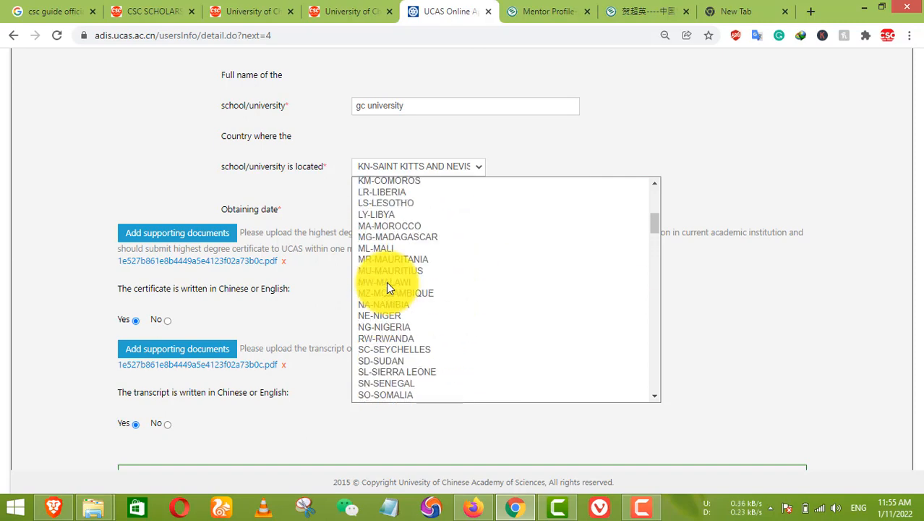
scroll(386, 282, "up", 4)
scroll(387, 282, "down", 20)
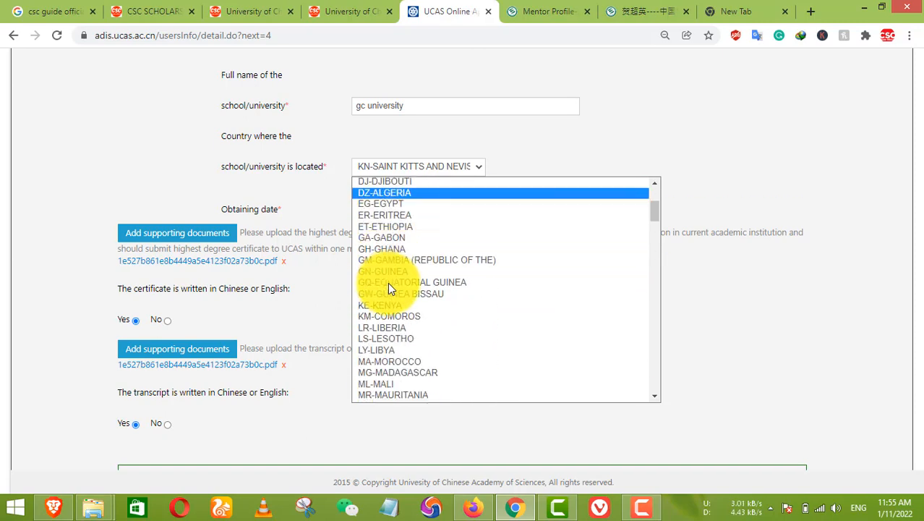
scroll(390, 289, "down", 5)
scroll(390, 289, "up", 3)
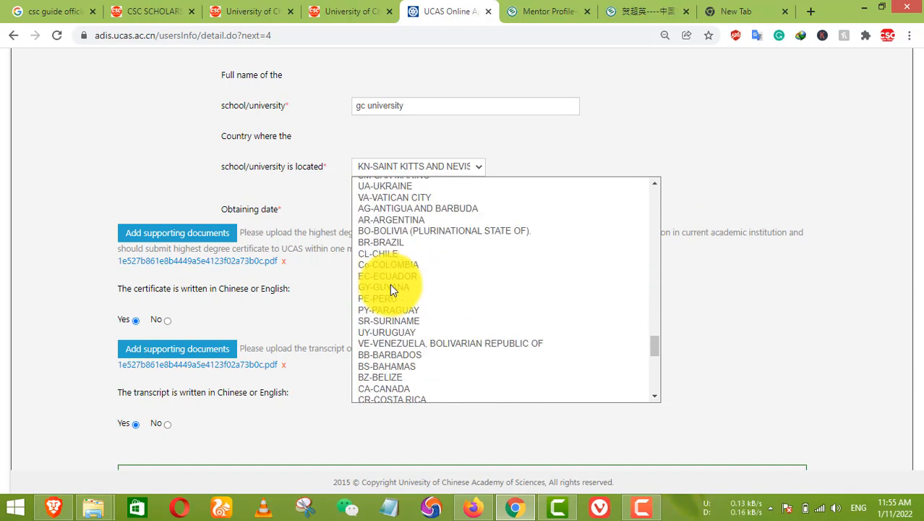
scroll(404, 282, "down", 4)
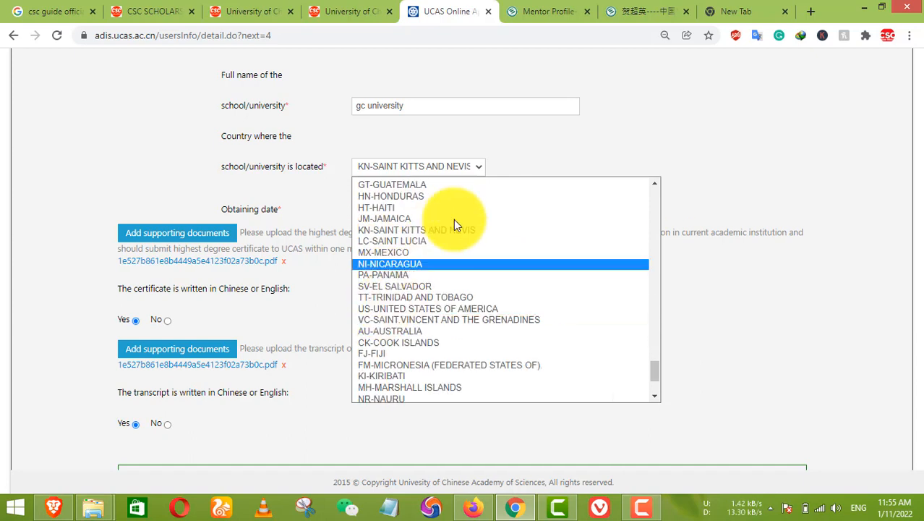
left_click(459, 164)
Set the country where the highest degree's school/university is located to PK-PAKISTAN
left_click(429, 167)
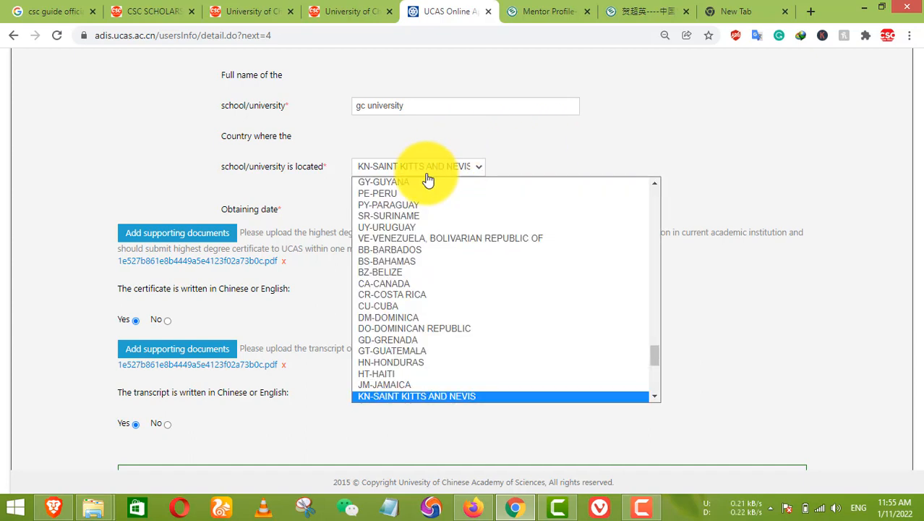
key("p")
key("p")
key("p")
key("p")
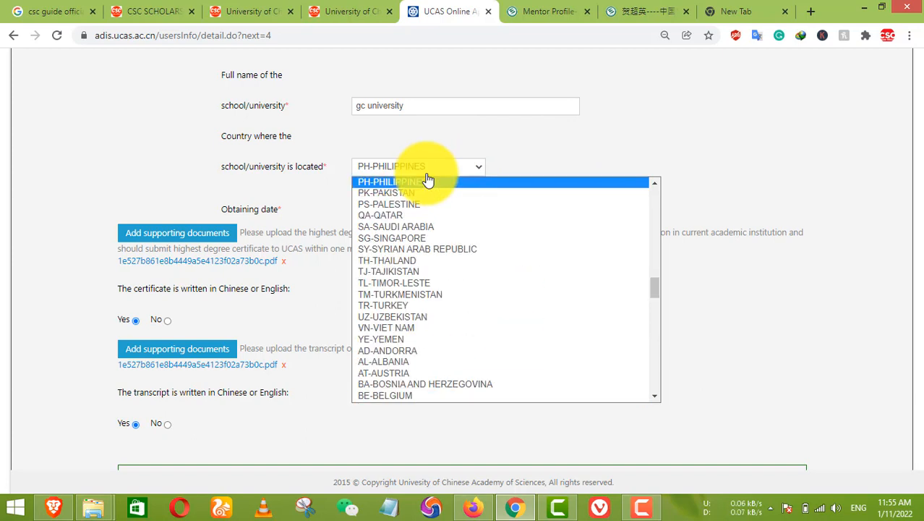
left_click(417, 193)
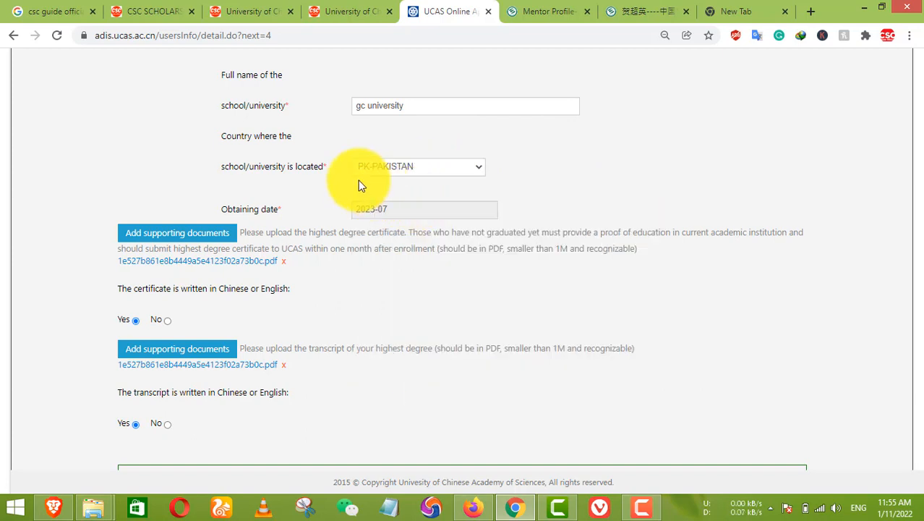
Check the month and year choices for the highest degree's obtaining date without changing it
scroll(409, 188, "down", 1)
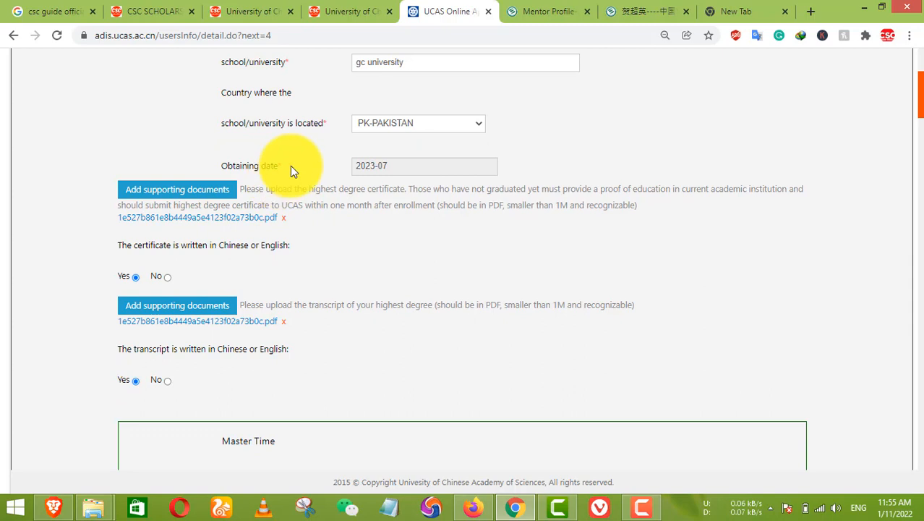
left_click(387, 165)
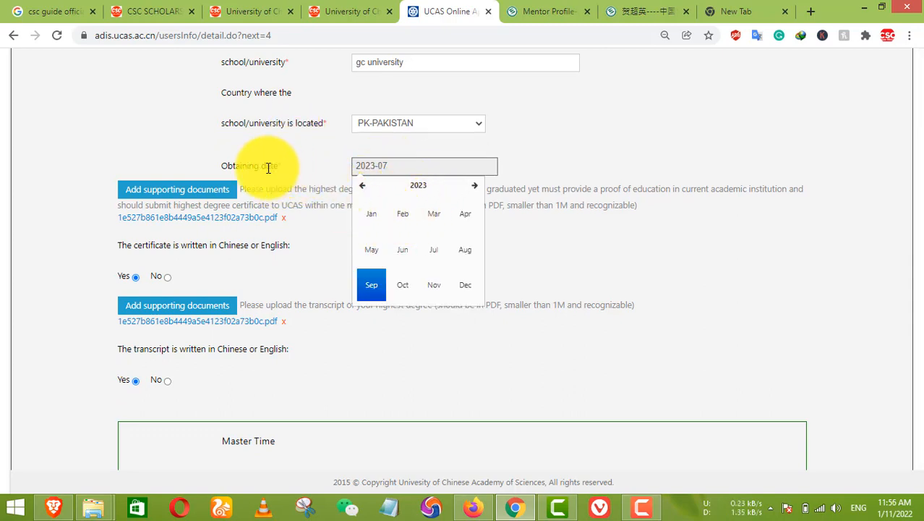
left_click(419, 187)
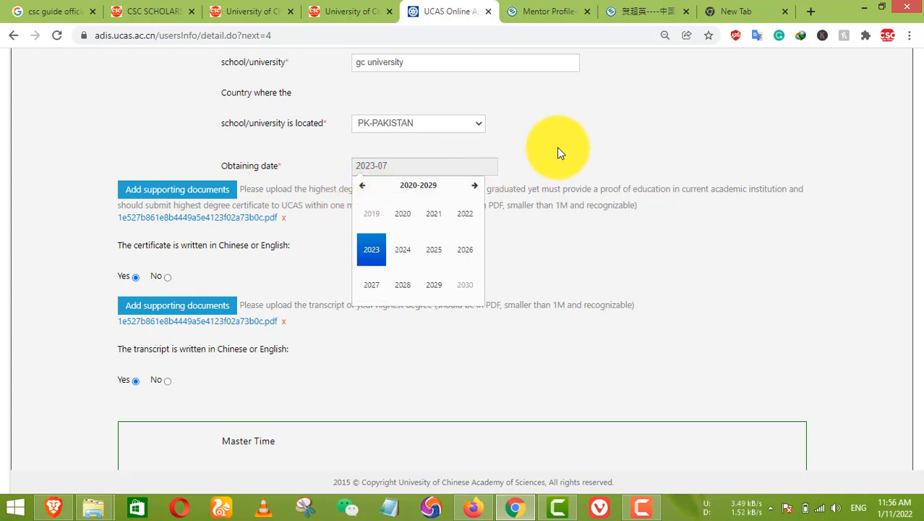
left_click(557, 148)
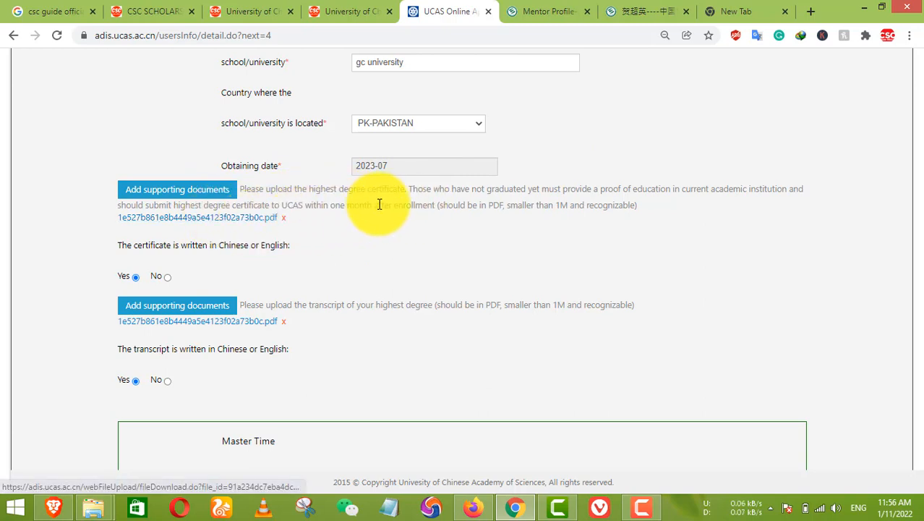
Review the upload requirements for the highest degree certificate and transcript, continuing to the Master Time education entry
scroll(390, 208, "down", 2)
scroll(391, 208, "up", 1)
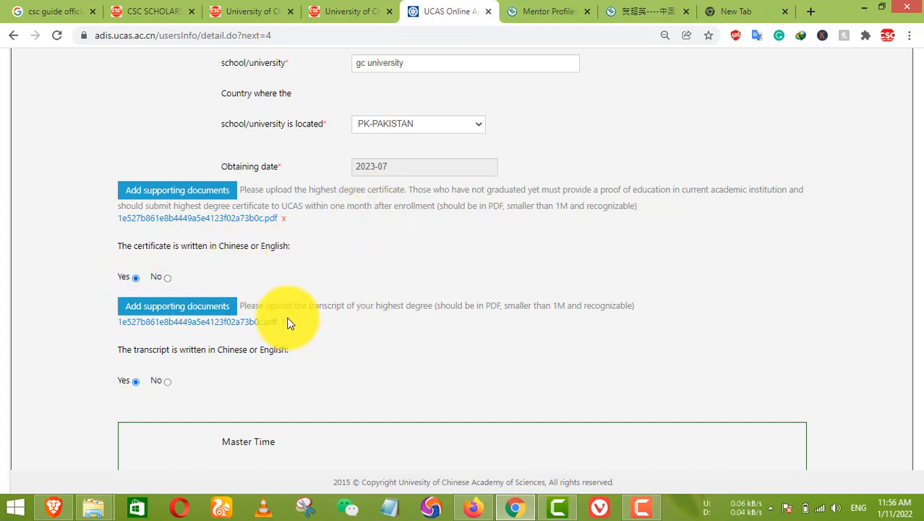
scroll(258, 243, "down", 2)
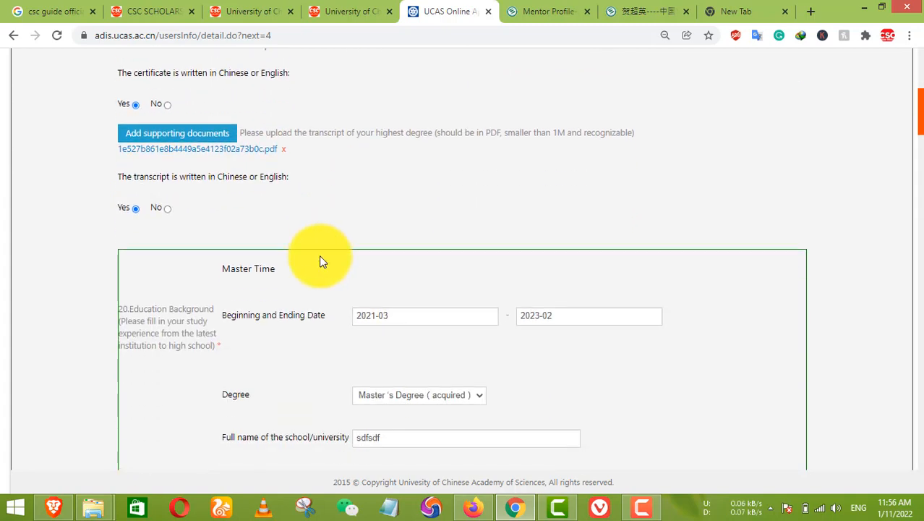
scroll(318, 256, "down", 1)
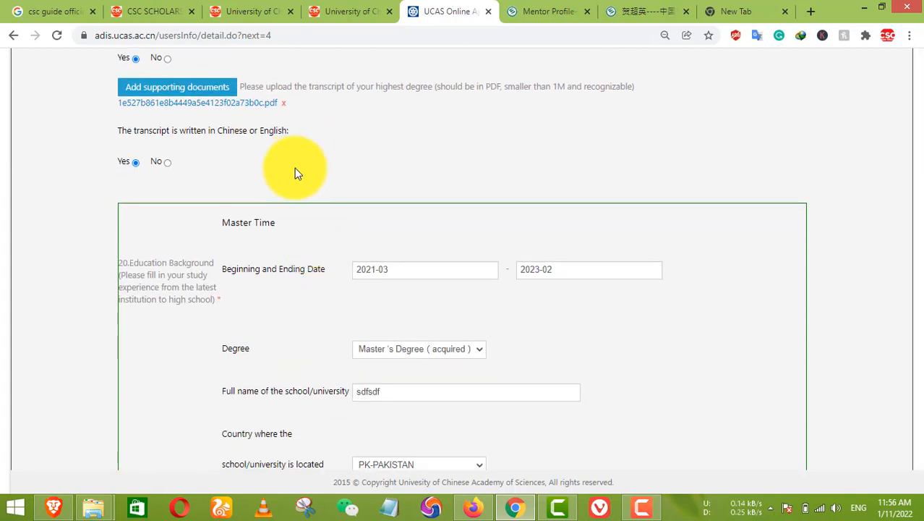
scroll(293, 169, "down", 1)
scroll(209, 232, "down", 2)
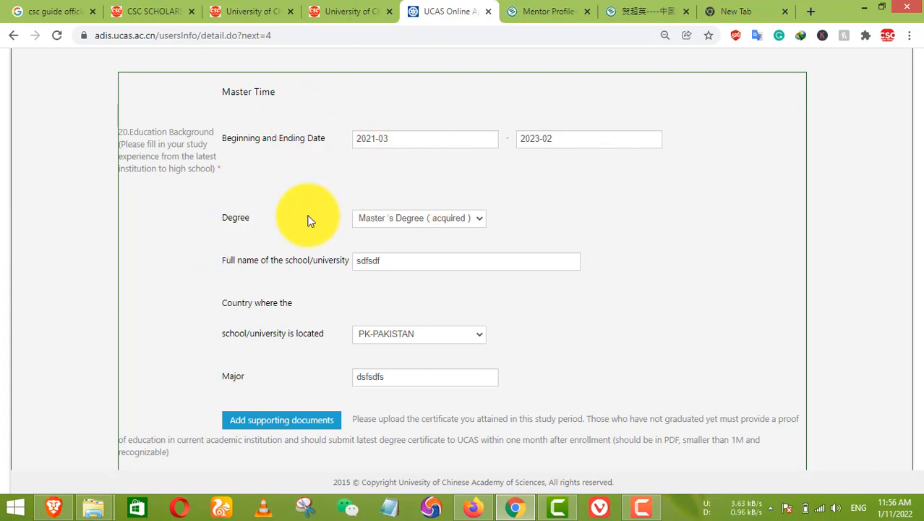
Check the available degree options in the Master Time education entry without changing the selection
scroll(296, 215, "down", 1)
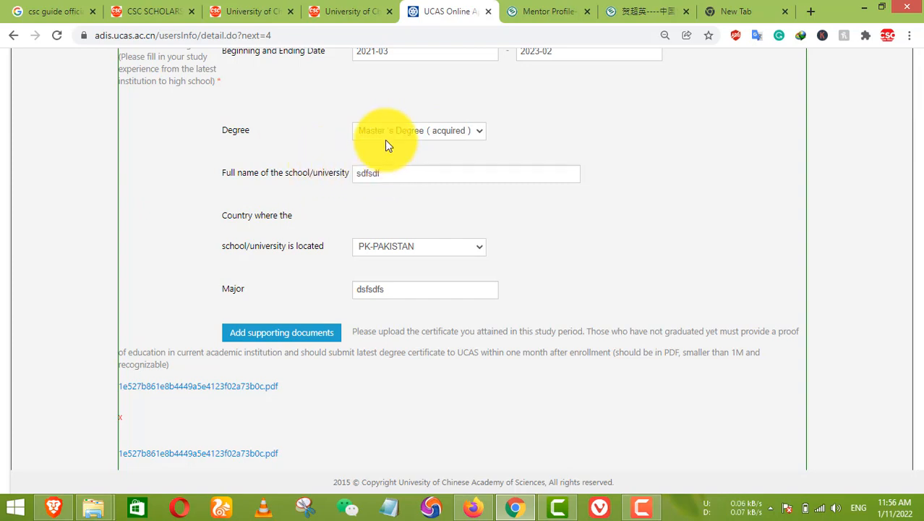
left_click(437, 133)
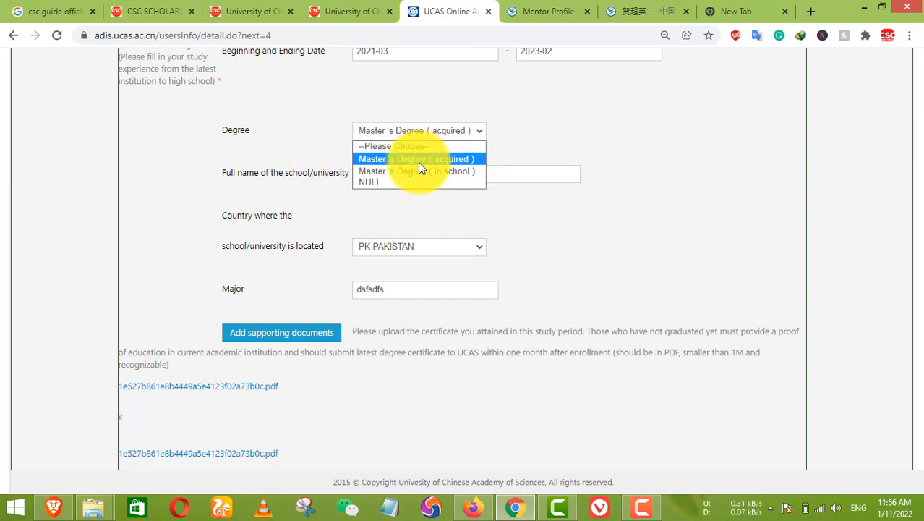
left_click(509, 141)
scroll(405, 143, "up", 1)
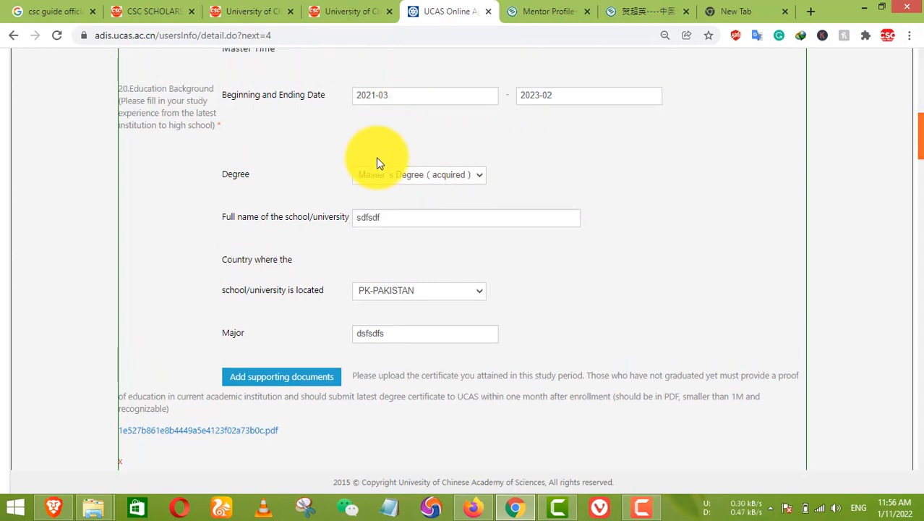
scroll(376, 160, "up", 1)
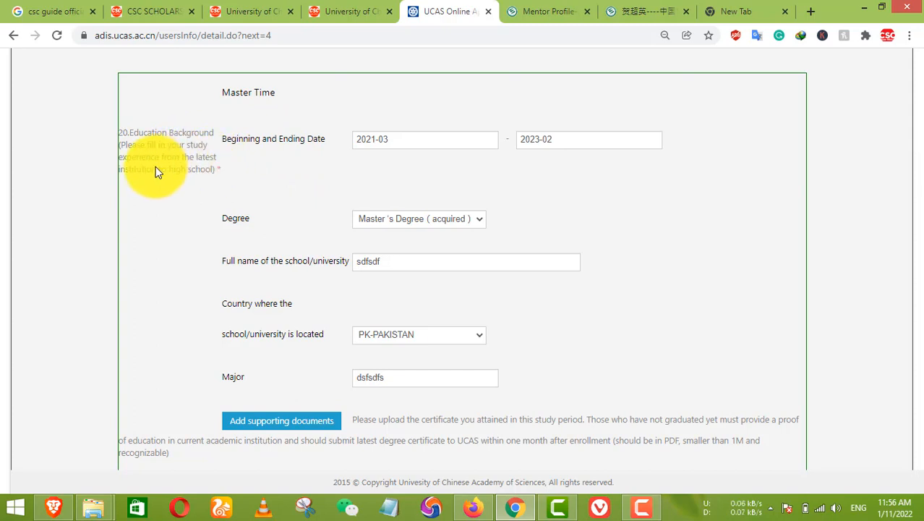
Review the Master Time entry's dates, school, country, major and supporting document fields
scroll(244, 185, "down", 1)
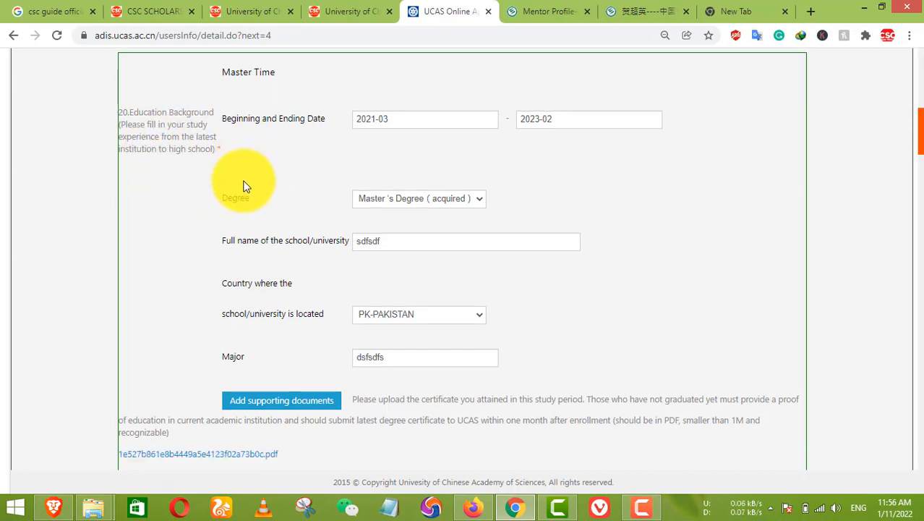
scroll(242, 183, "down", 1)
scroll(506, 246, "down", 5)
scroll(525, 260, "up", 1)
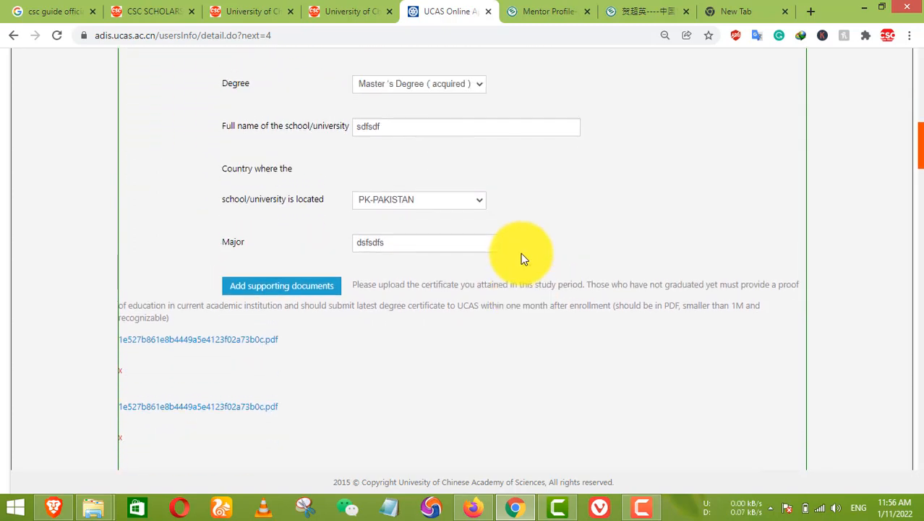
scroll(522, 256, "down", 5)
scroll(520, 257, "up", 5)
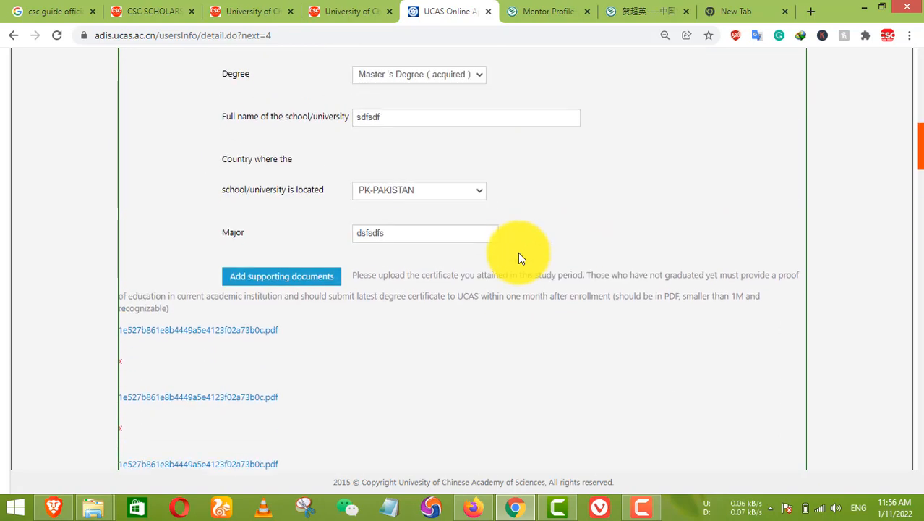
scroll(517, 252, "up", 3)
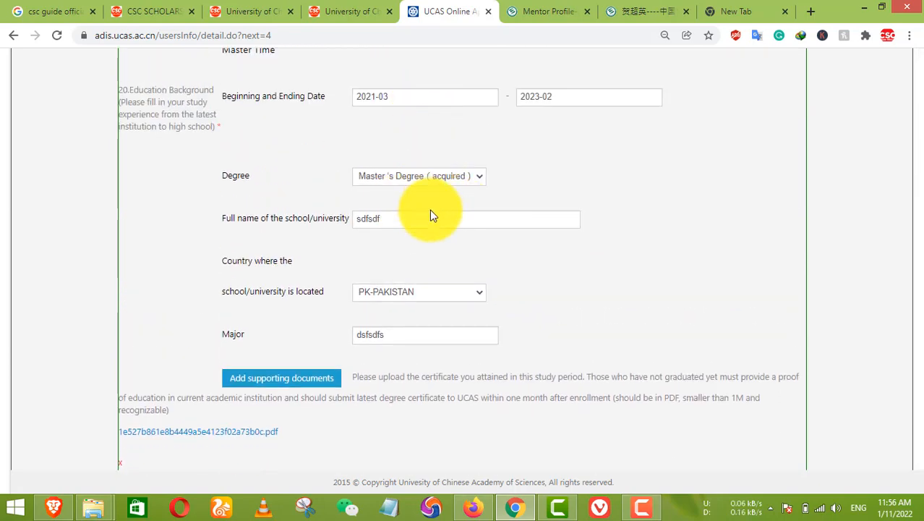
Recheck the Degree choices of the Master Time entry, keeping Master's Degree (acquired) selected
scroll(429, 215, "down", 1)
scroll(439, 247, "up", 3)
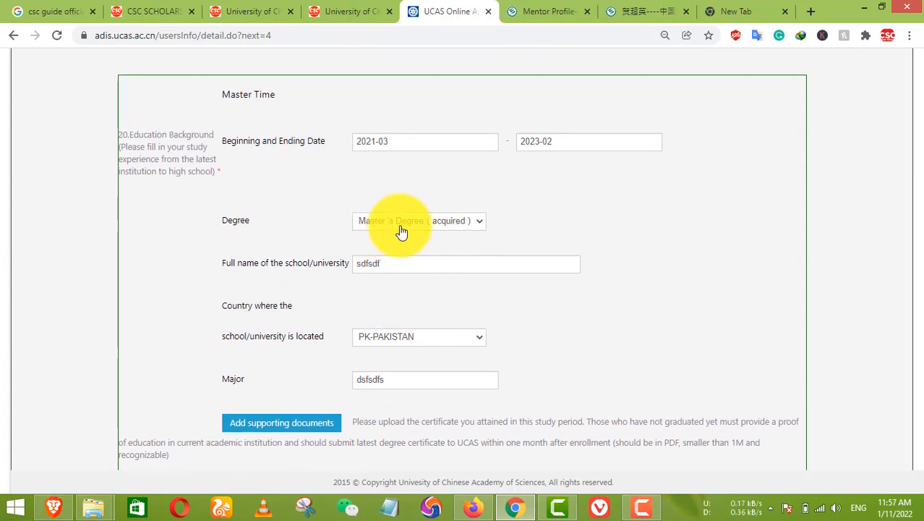
left_click(396, 224)
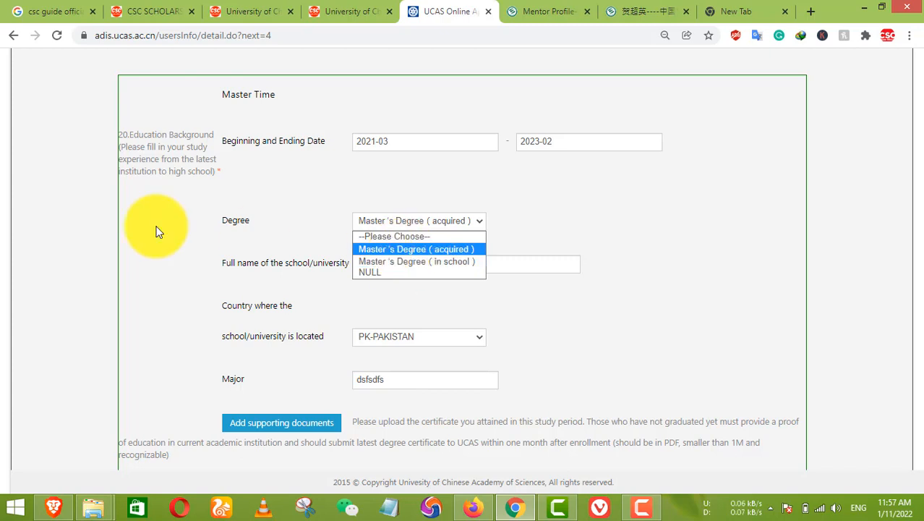
left_click(324, 222)
left_click(401, 221)
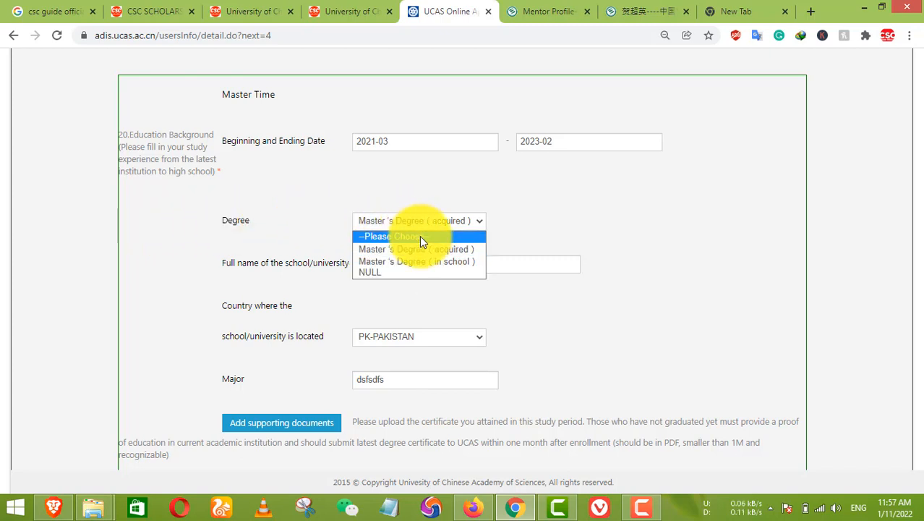
left_click(580, 227)
Examine the Master Time entry's upload requirements for the certificate, transcript and notarial translations, along with the attached PDF files
scroll(365, 244, "down", 4)
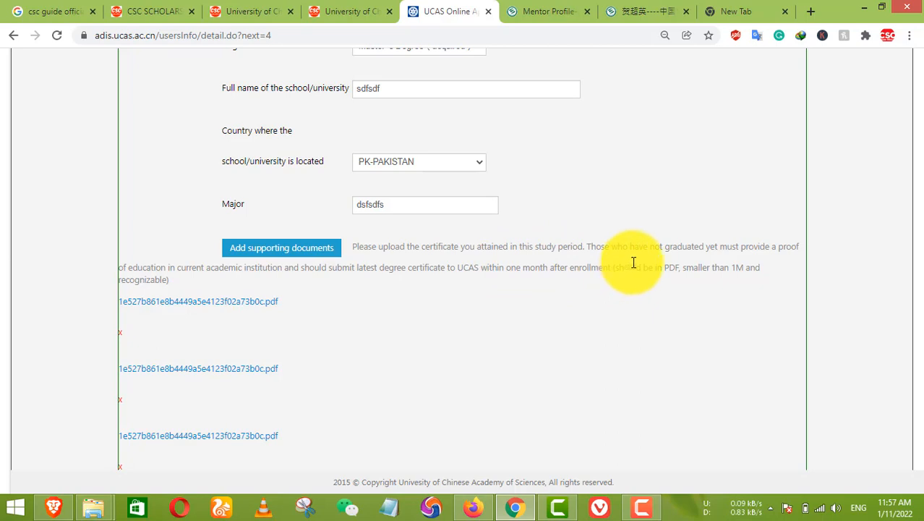
scroll(321, 293, "down", 1)
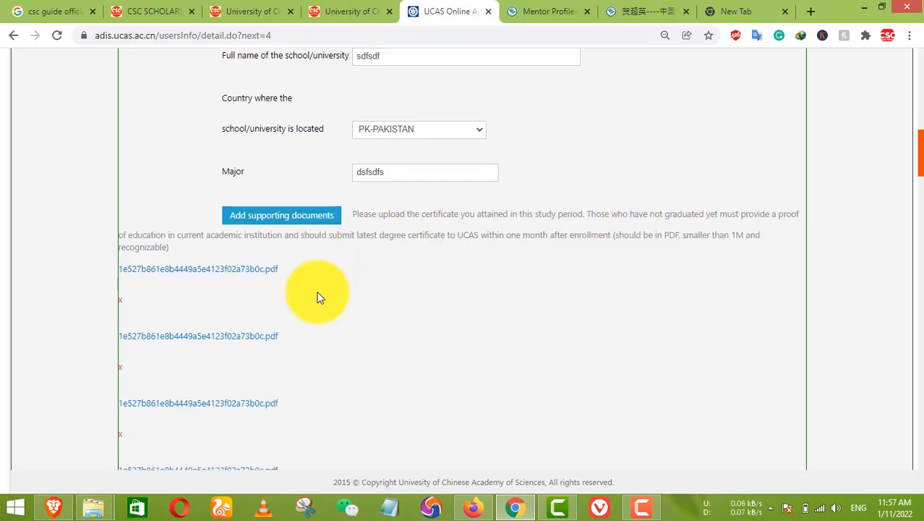
scroll(321, 296, "down", 2)
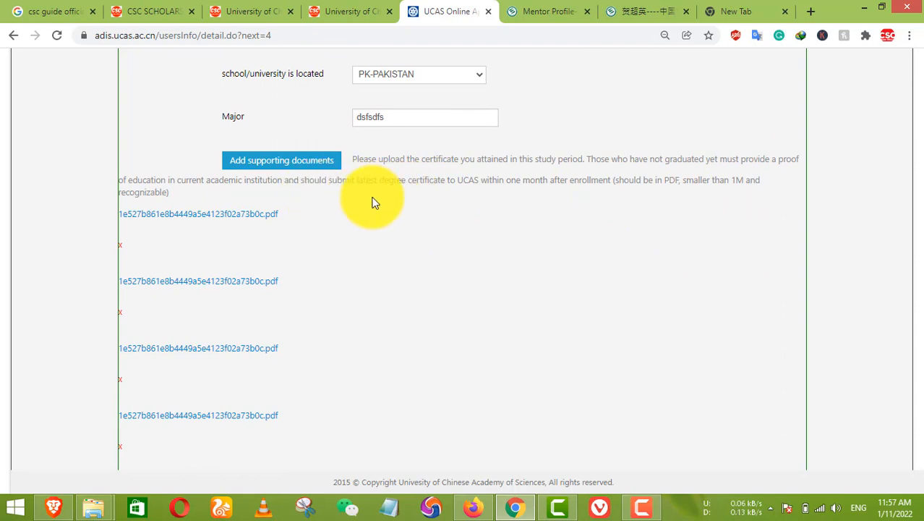
scroll(379, 201, "down", 3)
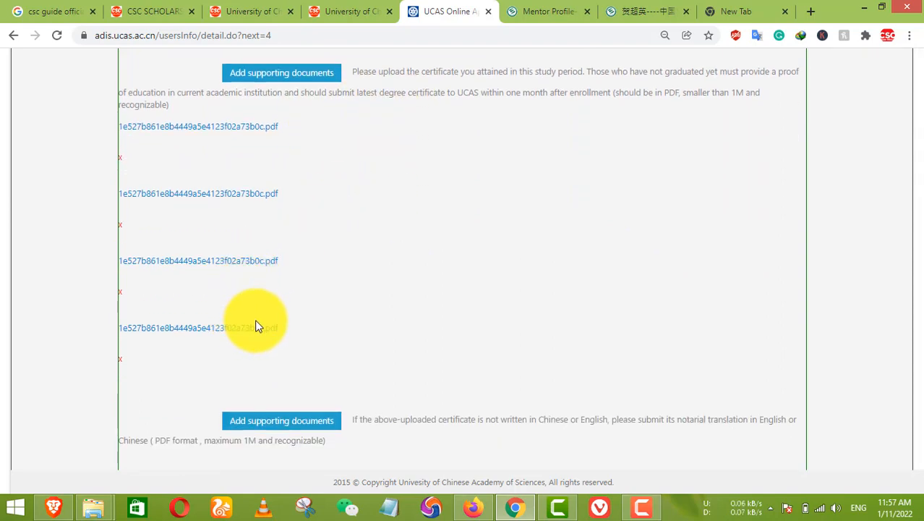
scroll(361, 289, "down", 2)
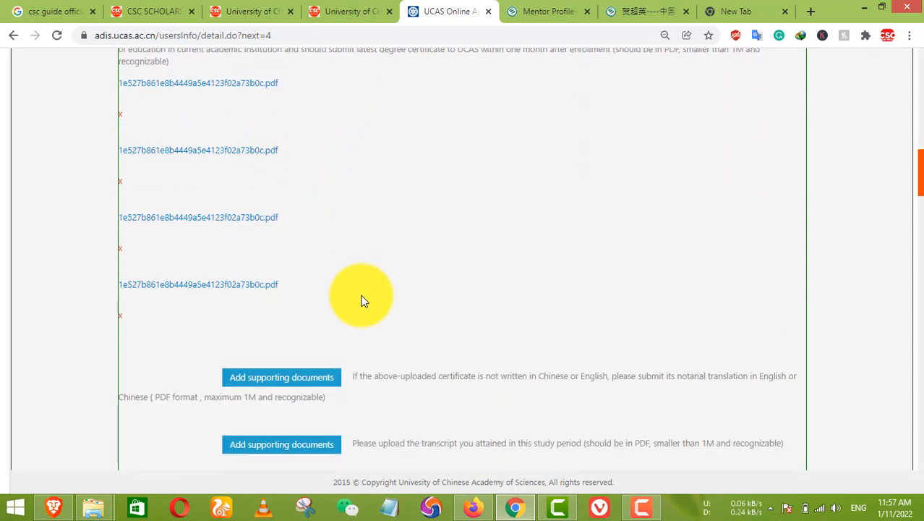
scroll(364, 301, "down", 3)
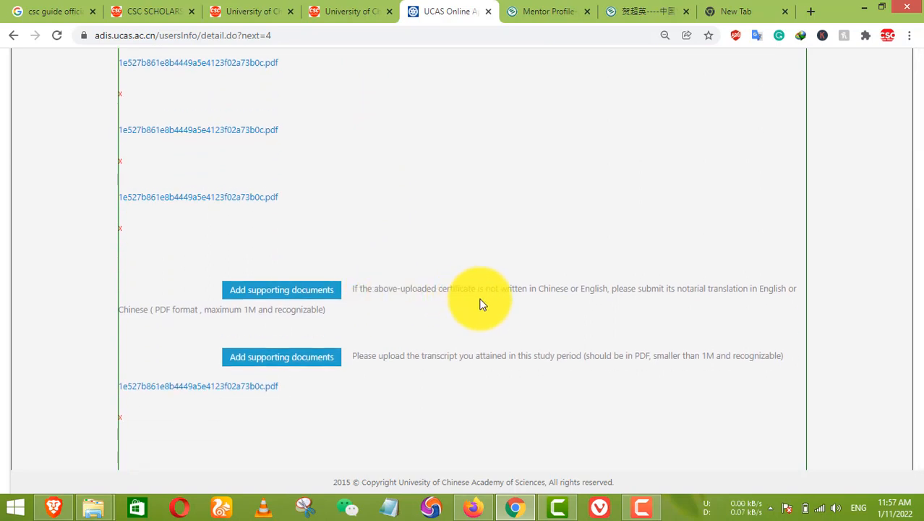
scroll(226, 234, "up", 4)
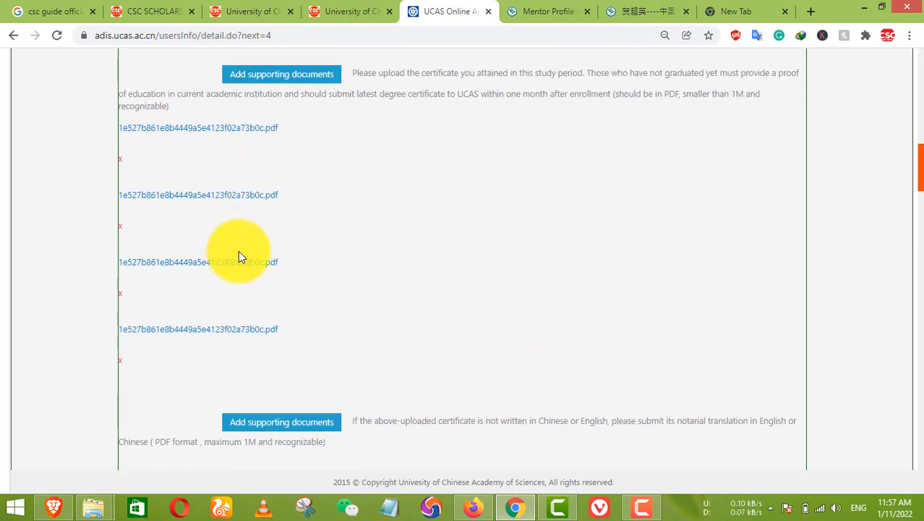
scroll(318, 274, "down", 5)
Compare the degree, school, country and major fields of the Bachelor Time entry with those of the Master Time entry
scroll(340, 289, "down", 10)
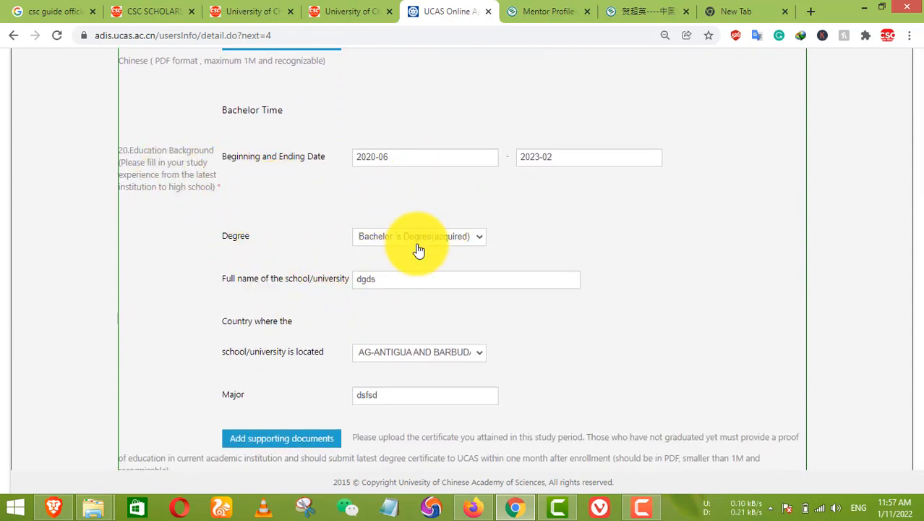
scroll(430, 247, "up", 7)
scroll(414, 250, "up", 3)
scroll(408, 249, "down", 8)
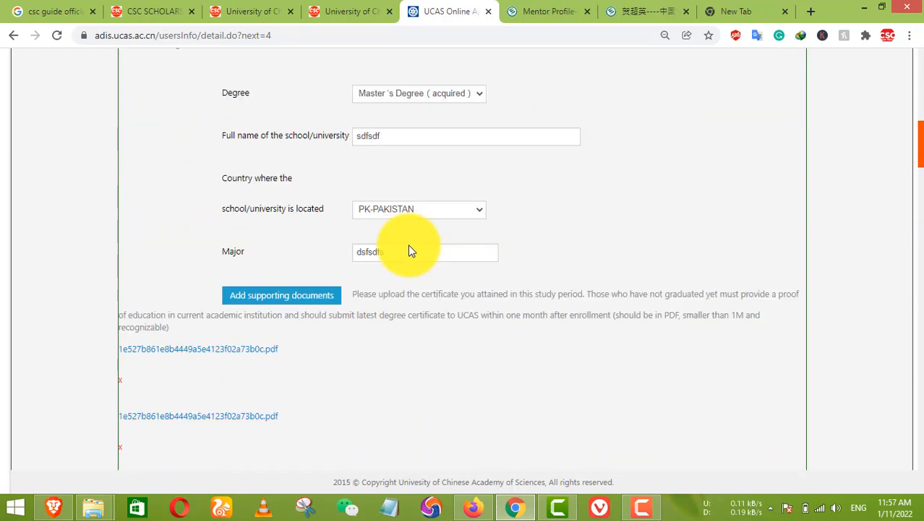
scroll(397, 184, "up", 1)
scroll(395, 210, "up", 3)
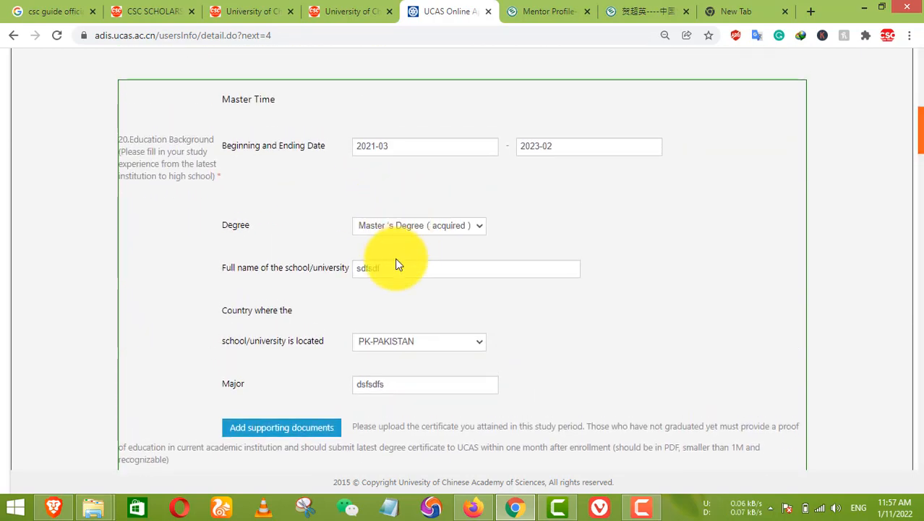
scroll(392, 261, "down", 6)
Review the Bachelor Time entry and its supporting documents through to Current Occupation, and return to the Master Time entry
scroll(403, 283, "down", 8)
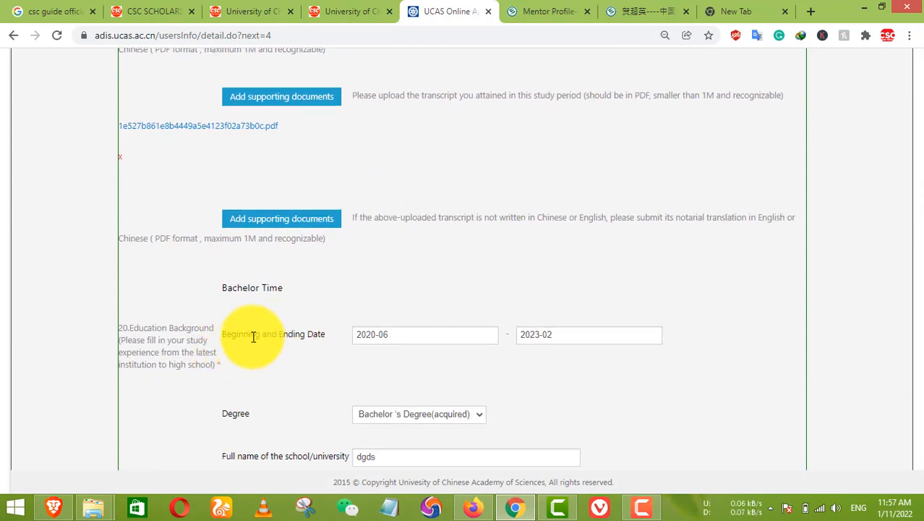
scroll(256, 337, "down", 4)
scroll(258, 337, "down", 7)
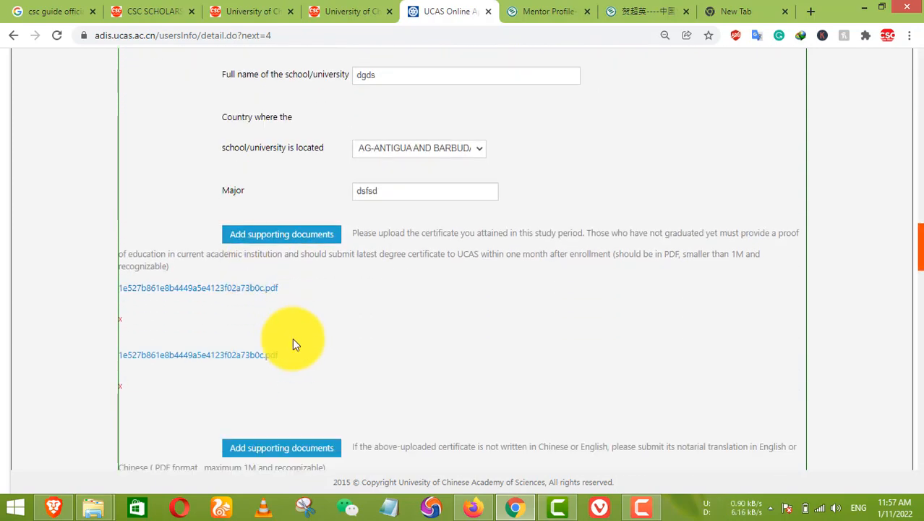
scroll(289, 339, "down", 4)
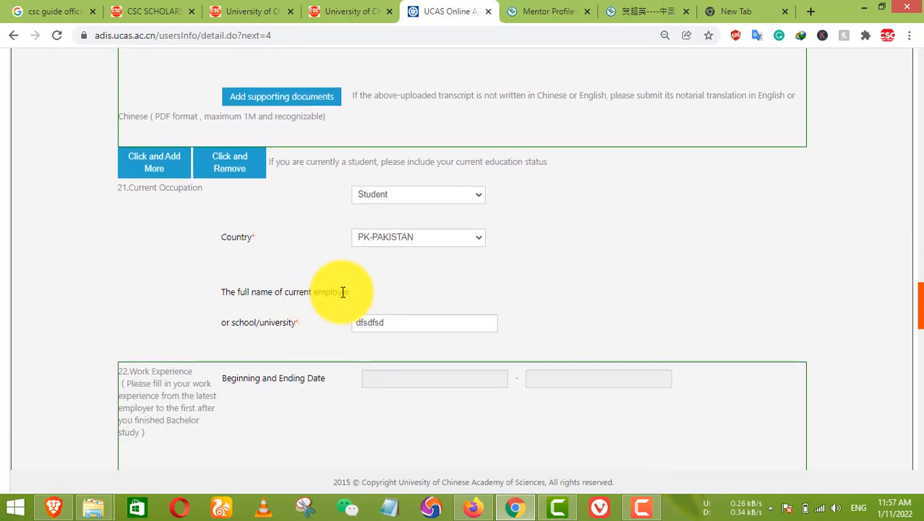
scroll(530, 290, "up", 8)
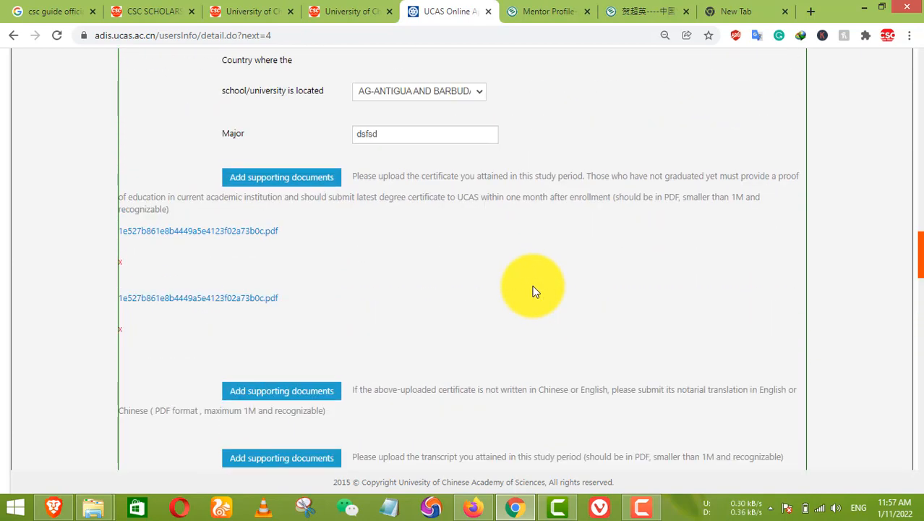
scroll(527, 287, "up", 4)
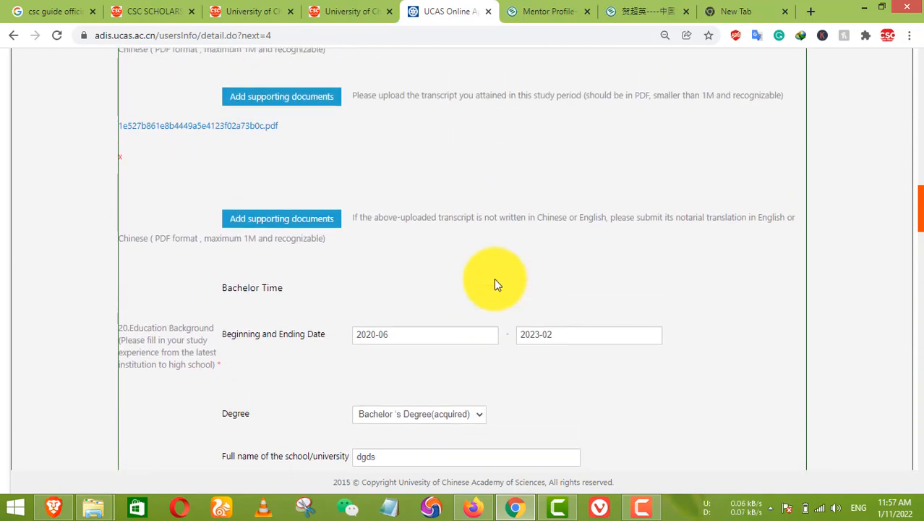
scroll(495, 285, "up", 10)
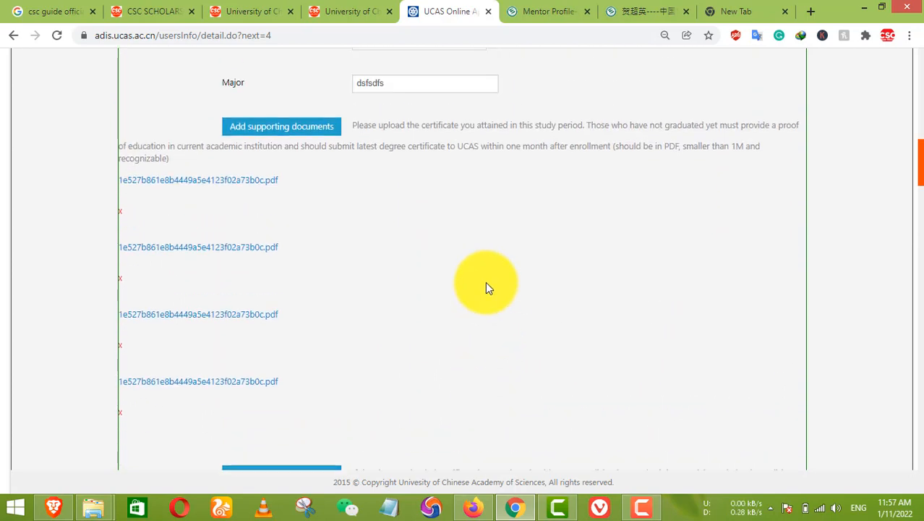
scroll(422, 211, "up", 2)
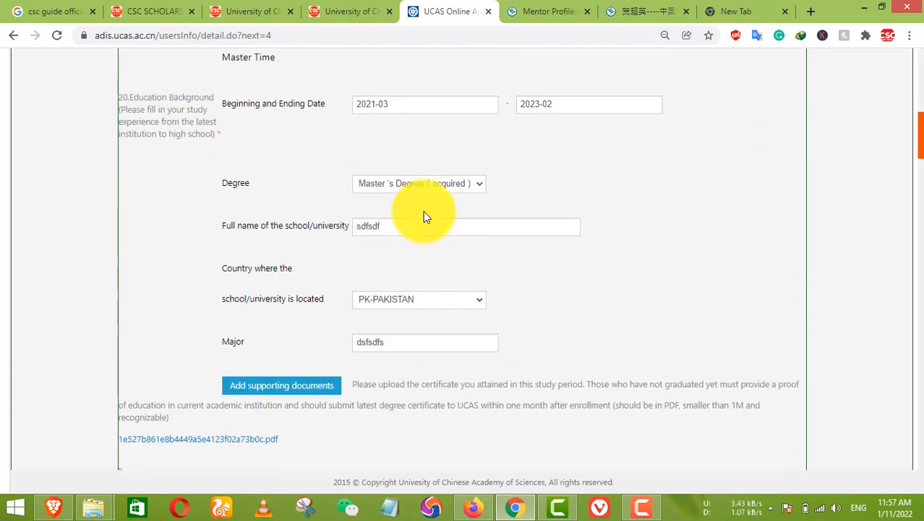
Examine the required-field marker beside the beginning and ending dates in both the Master Time and Bachelor Time entries
left_click_drag(219, 178, 283, 191)
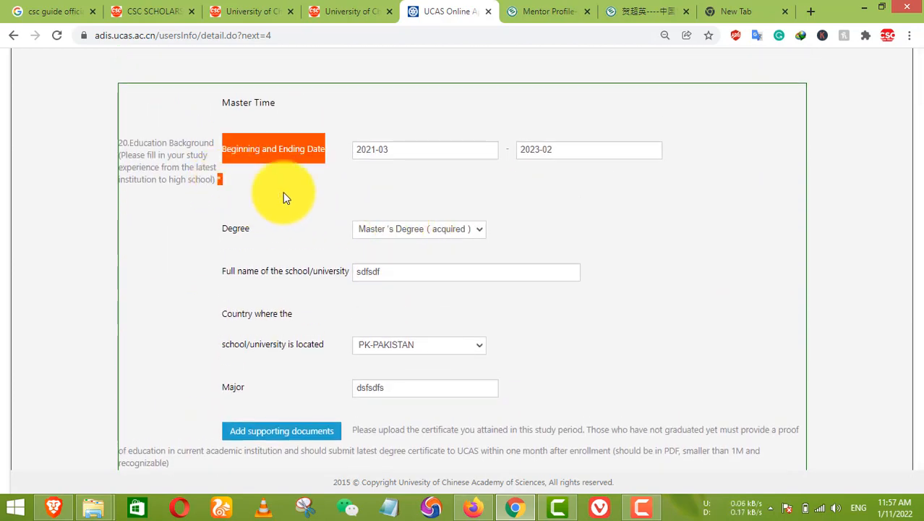
scroll(303, 200, "down", 6)
scroll(302, 216, "down", 9)
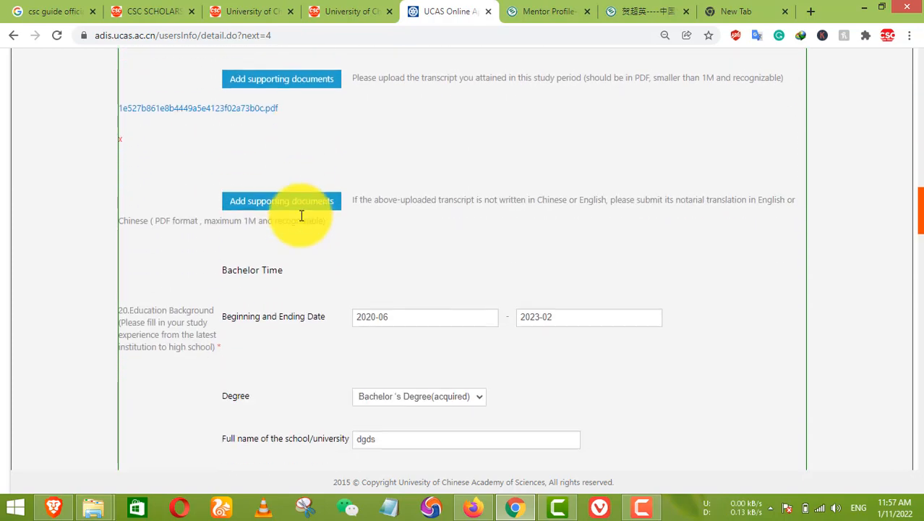
left_click_drag(219, 144, 234, 146)
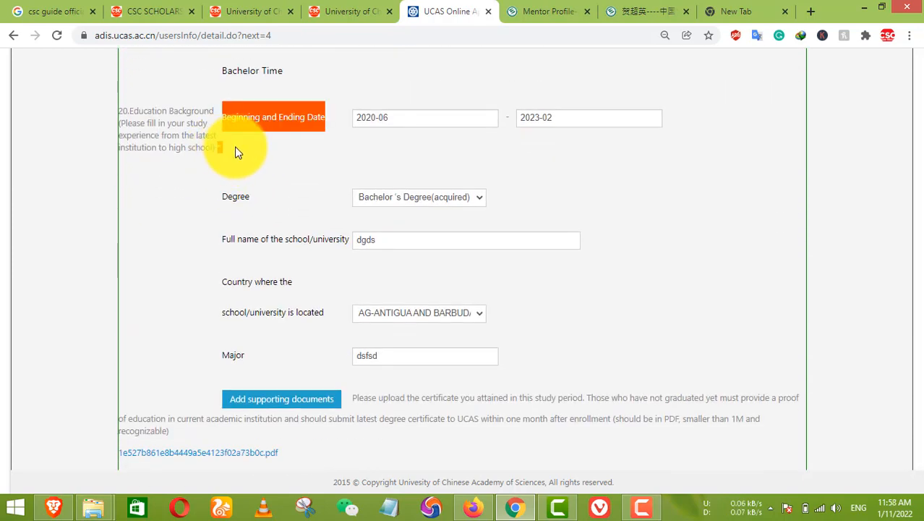
left_click(237, 147)
scroll(296, 177, "up", 15)
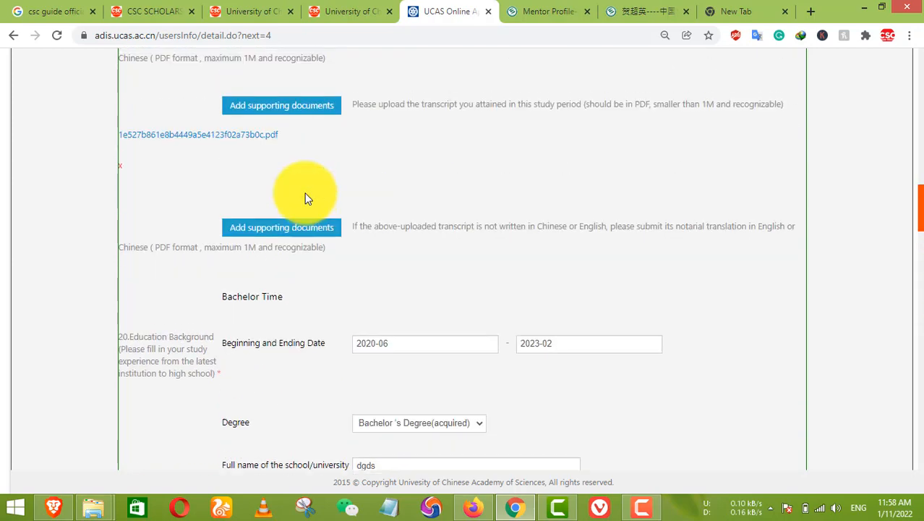
scroll(406, 182, "up", 4)
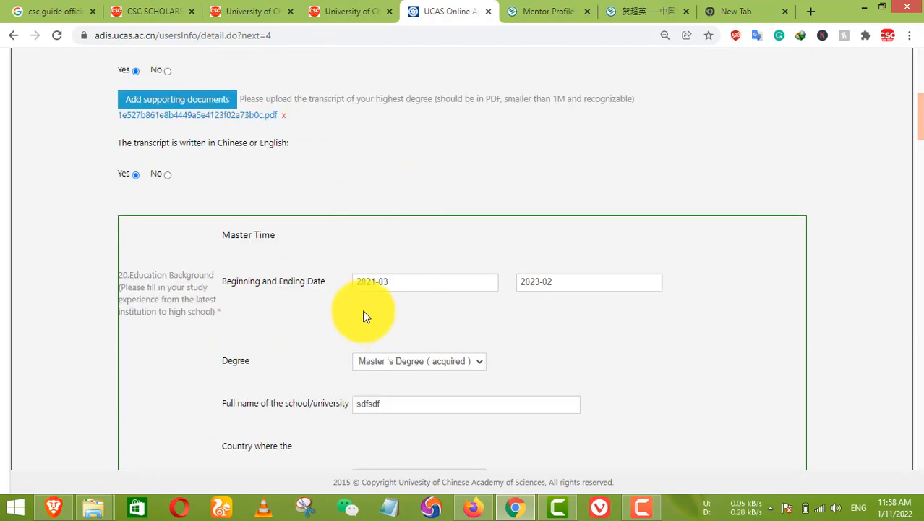
Highlight the Bachelor Time and Master Time headings and compare the order of the two education entries
scroll(335, 287, "down", 12)
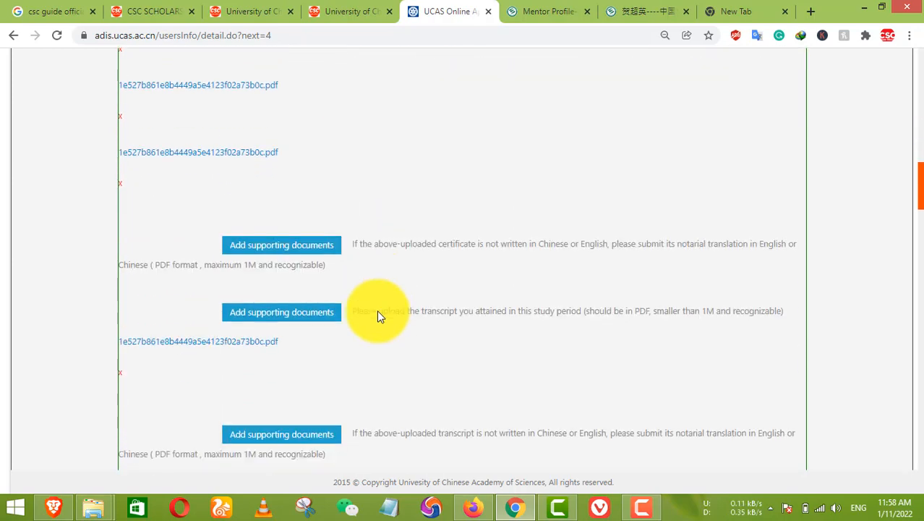
scroll(377, 316, "down", 2)
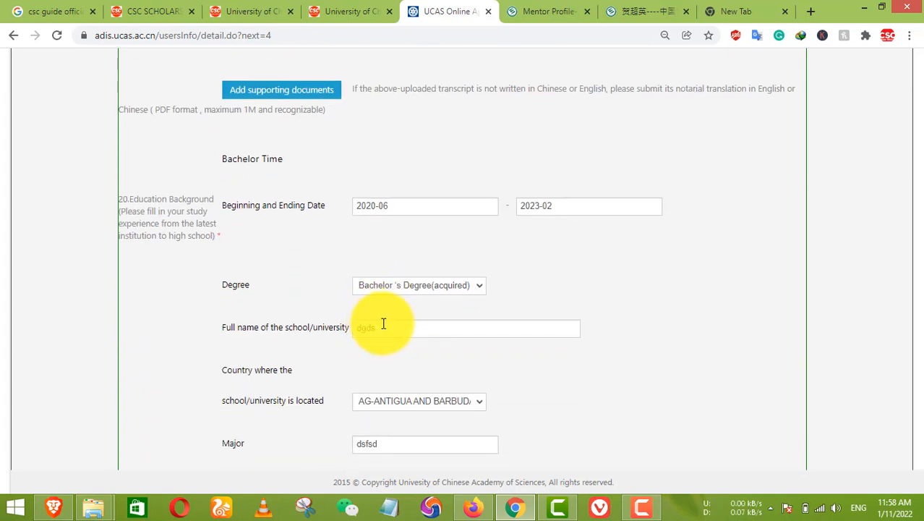
left_click_drag(288, 203, 222, 199)
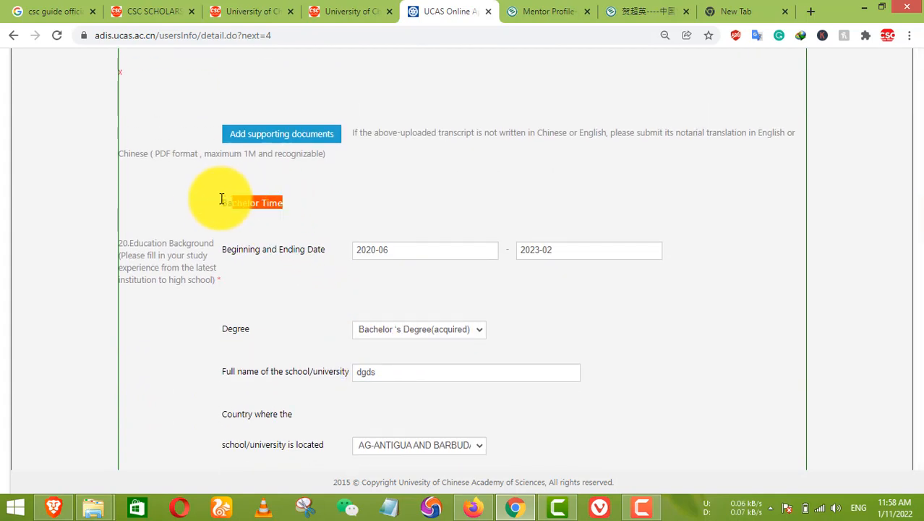
scroll(308, 249, "up", 10)
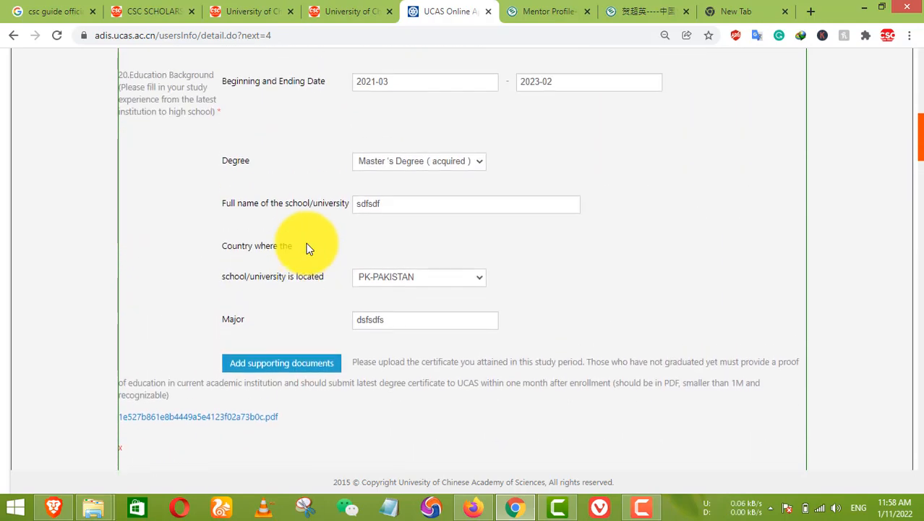
scroll(307, 248, "up", 2)
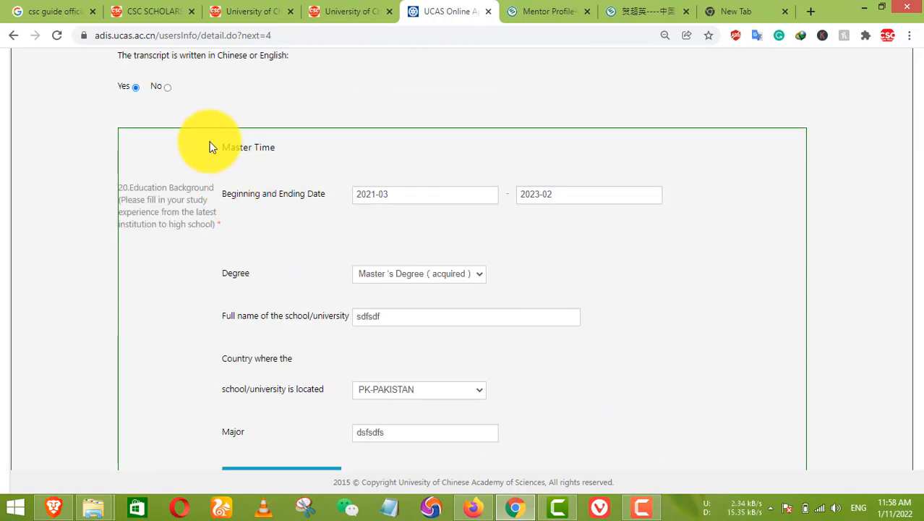
left_click_drag(209, 146, 285, 154)
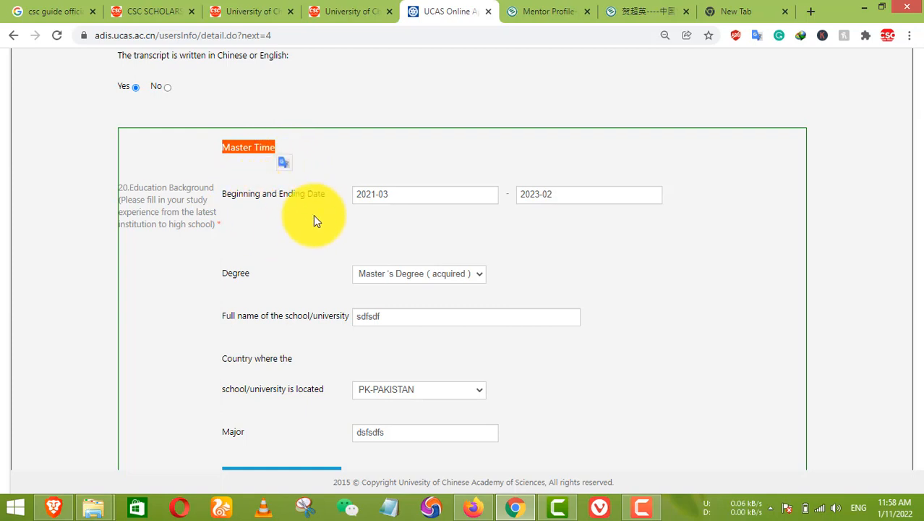
left_click_drag(222, 152, 298, 156)
left_click(254, 189)
scroll(257, 347, "down", 9)
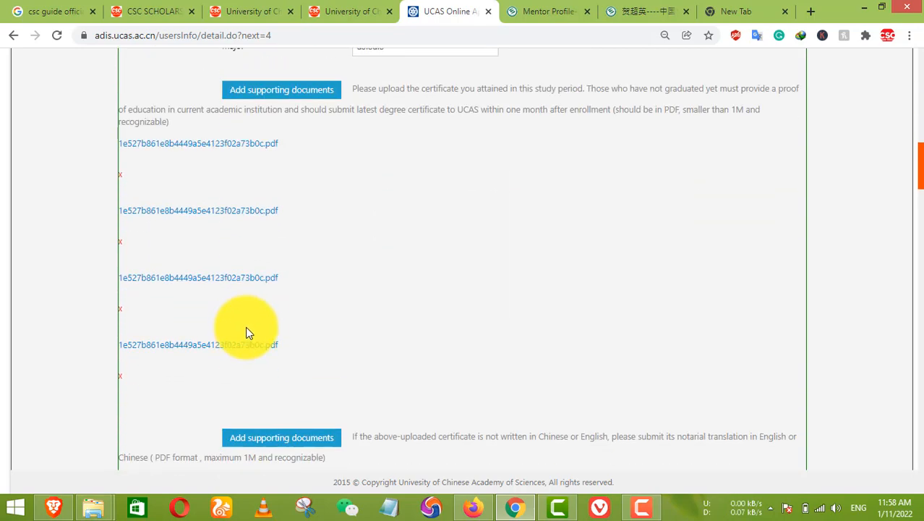
scroll(253, 332, "down", 4)
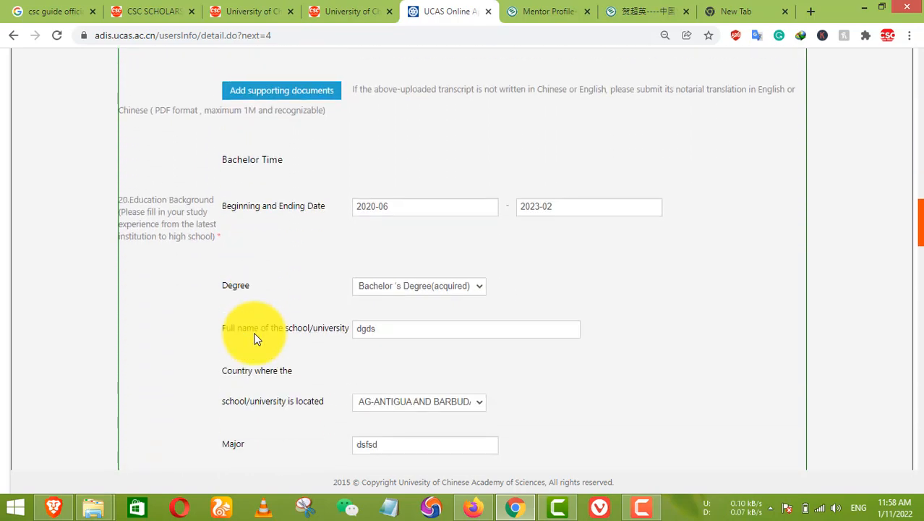
scroll(256, 334, "up", 12)
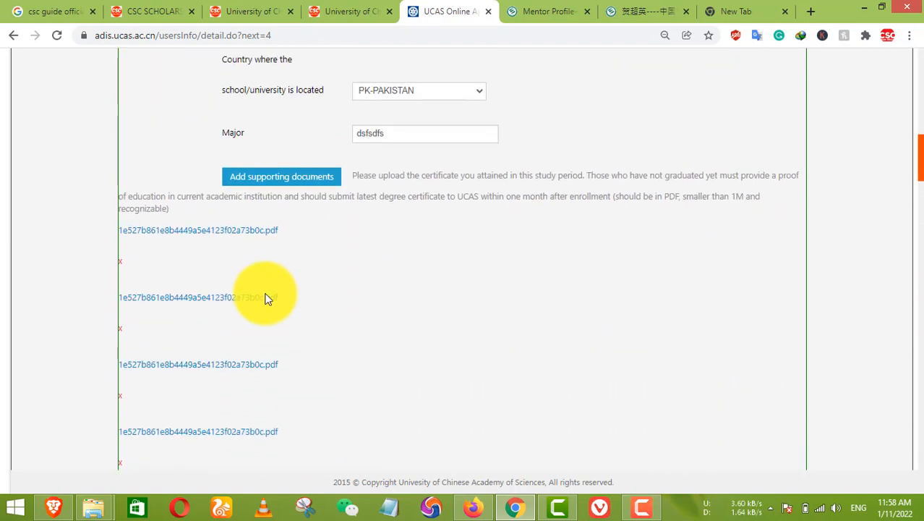
scroll(266, 153, "up", 1)
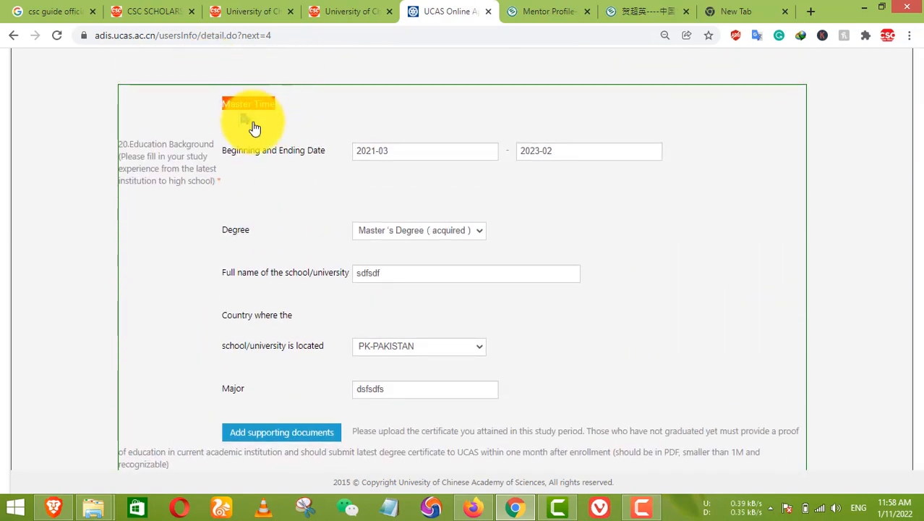
Highlight the Master Time heading and review the education entries and their supporting documents through to Current Occupation
left_click(284, 154)
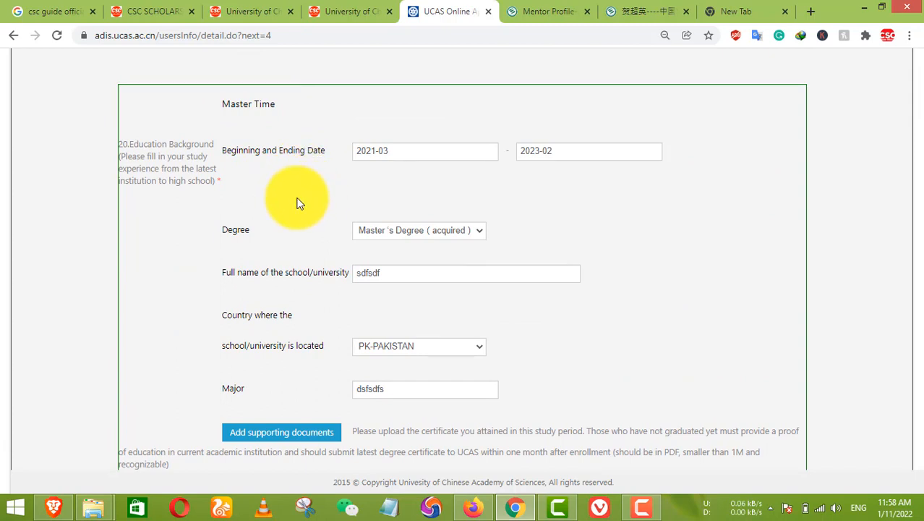
left_click_drag(219, 104, 271, 101)
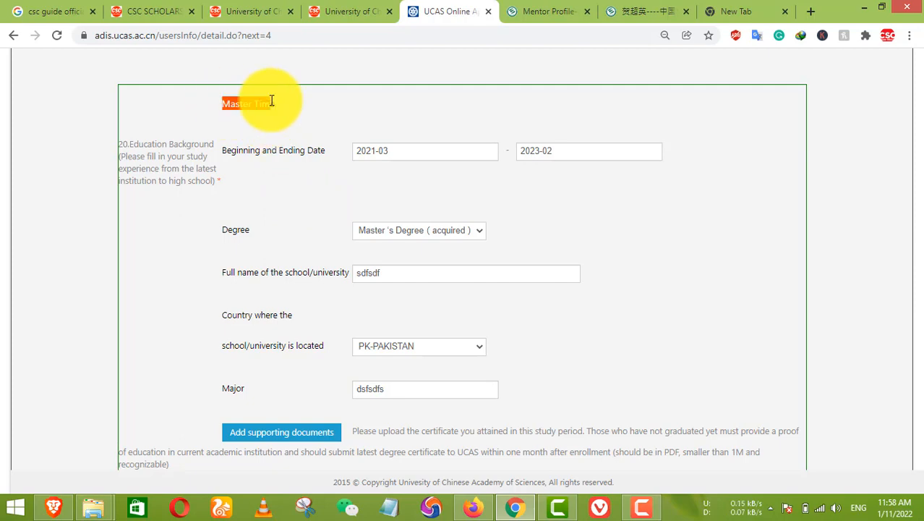
left_click(270, 127)
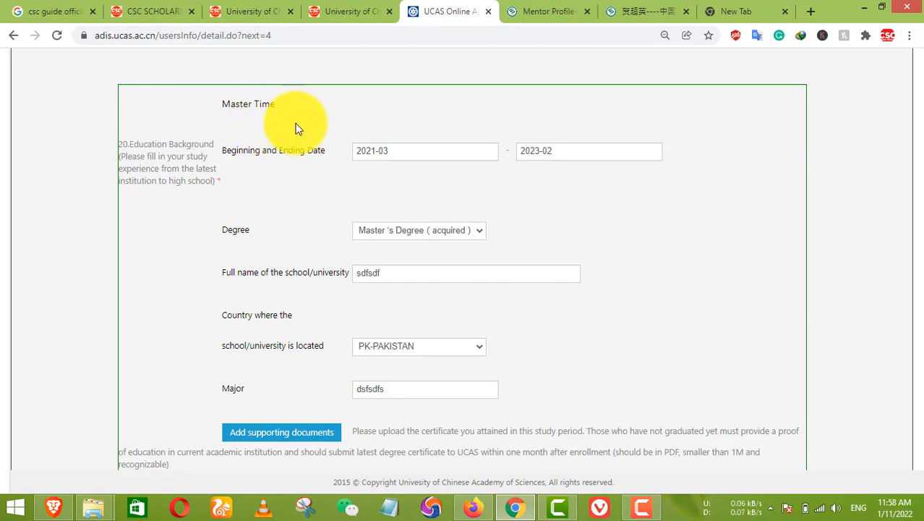
scroll(349, 287, "down", 2)
scroll(349, 286, "down", 10)
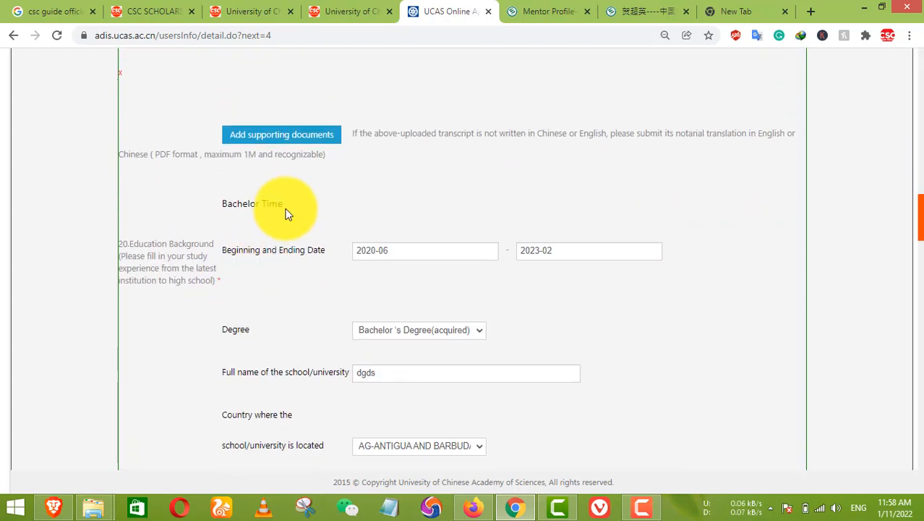
scroll(289, 248, "down", 7)
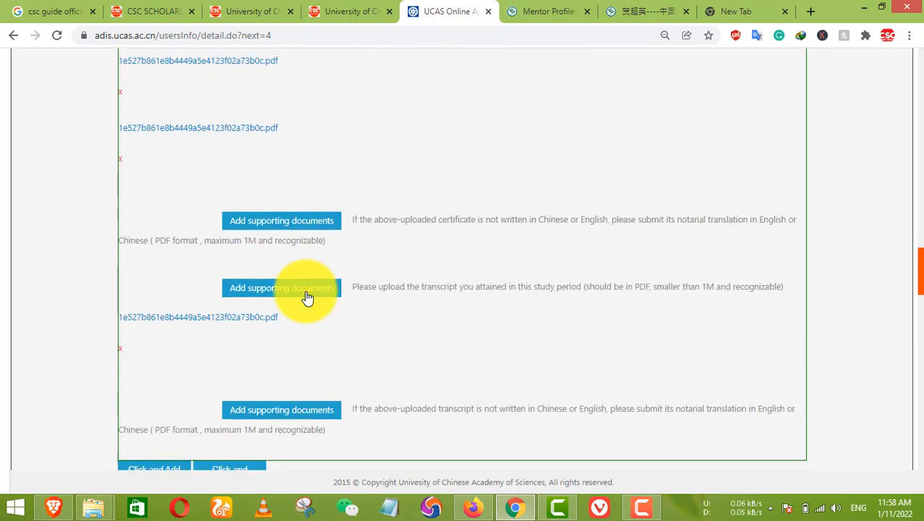
scroll(307, 298, "down", 2)
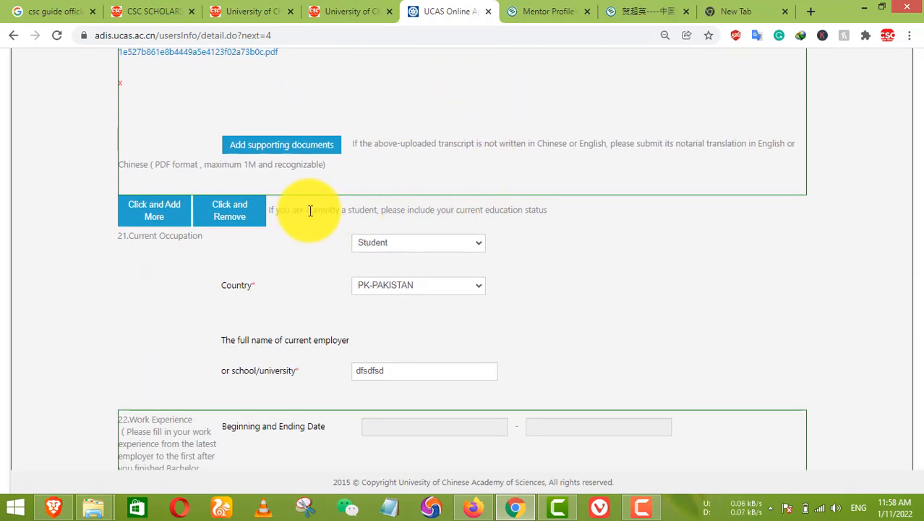
Examine the certificate, transcript and notarial translation upload requirements of the Bachelor Time entry
scroll(293, 215, "up", 1)
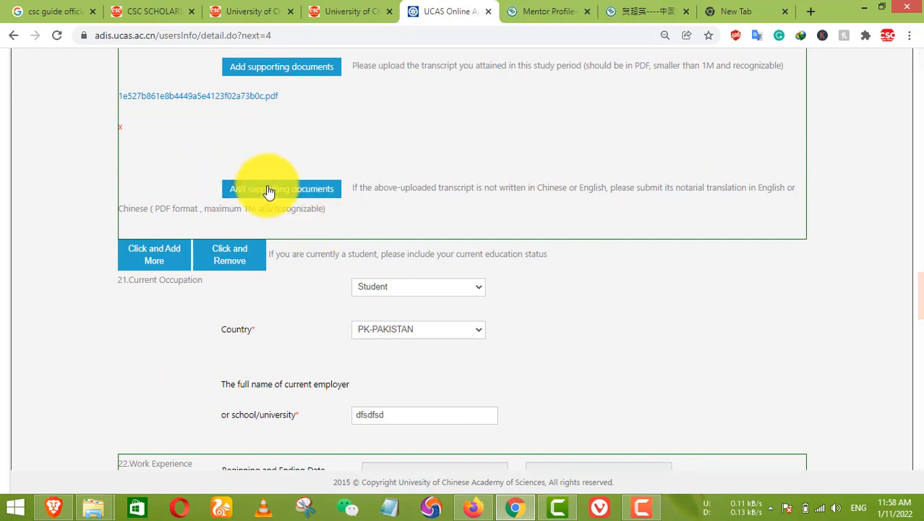
scroll(246, 174, "up", 3)
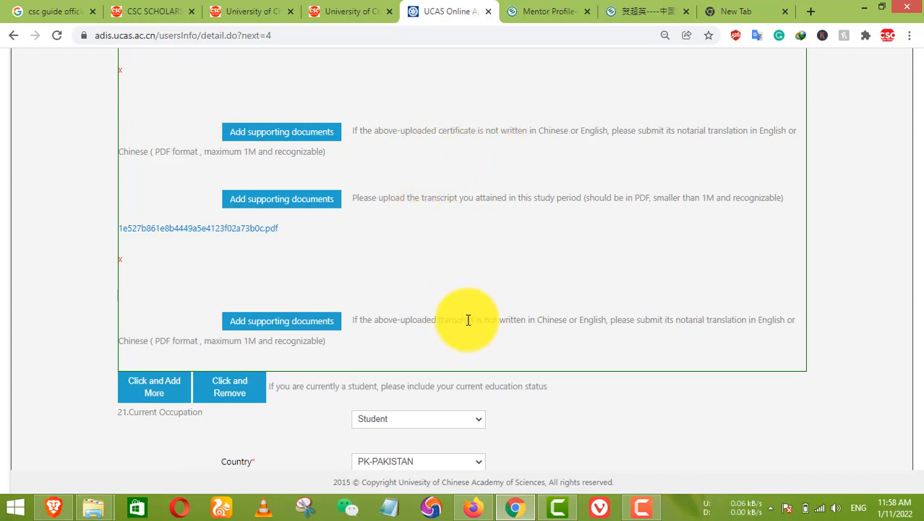
scroll(433, 337, "down", 1)
scroll(433, 332, "up", 3)
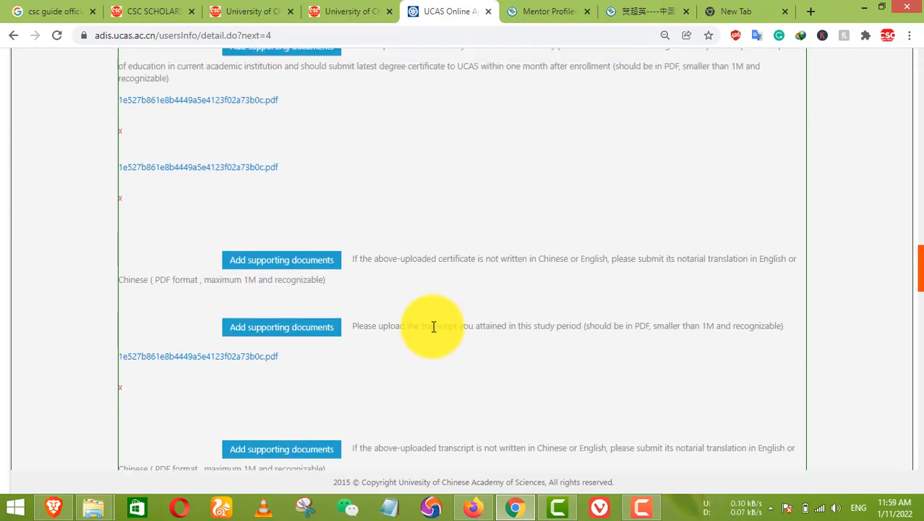
scroll(433, 327, "down", 3)
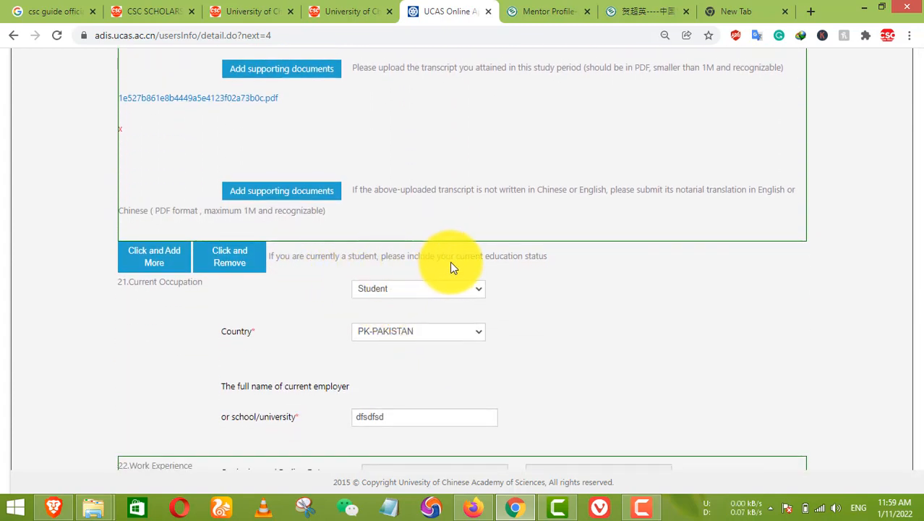
Examine the occupation, country and employer or school fields under Current Occupation
scroll(523, 276, "down", 1)
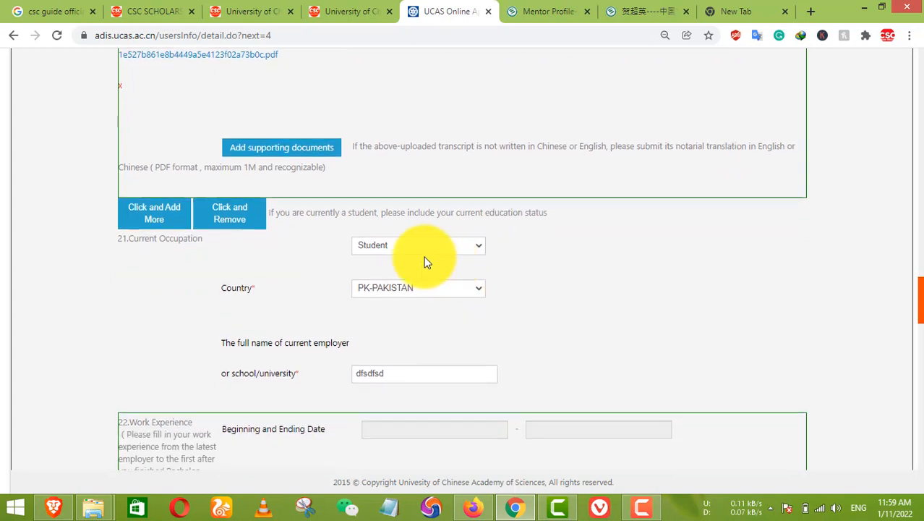
left_click(423, 245)
left_click(423, 244)
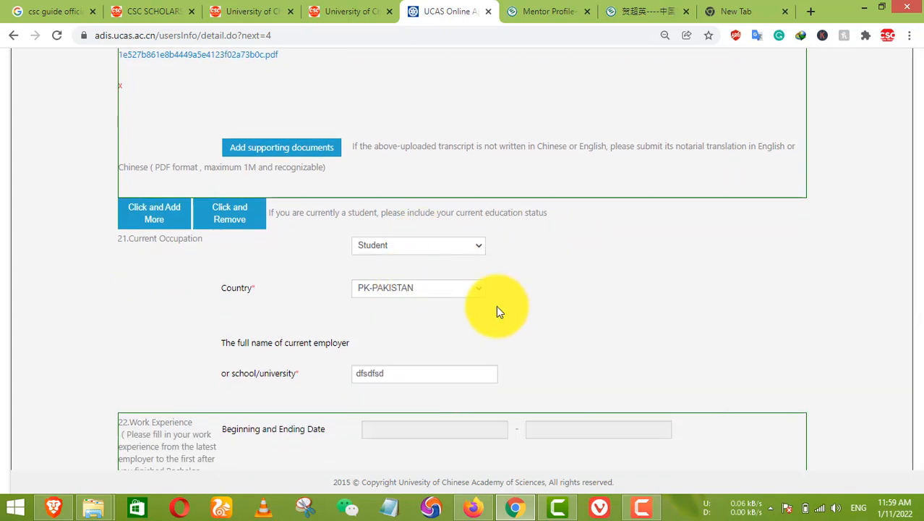
scroll(496, 305, "down", 2)
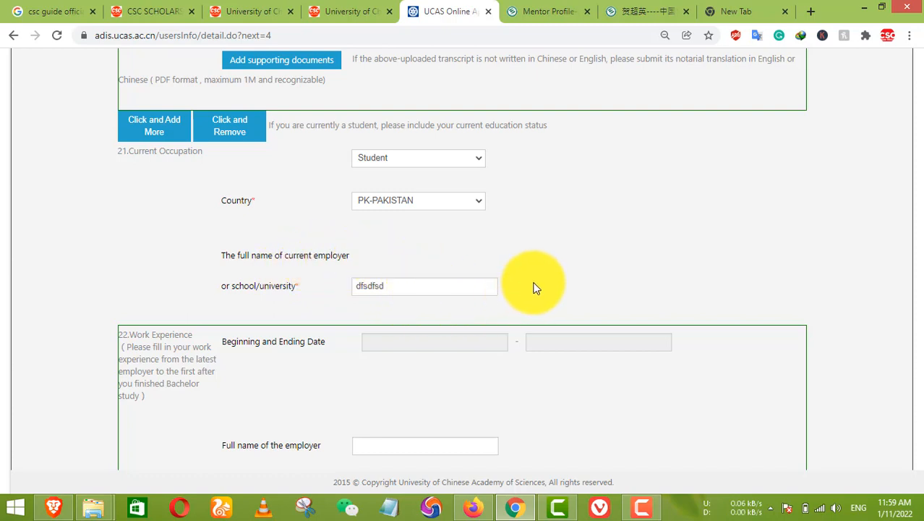
Review the Work Experience fields and the Chinese, English and other language fields under Language Skill
scroll(537, 284, "down", 1)
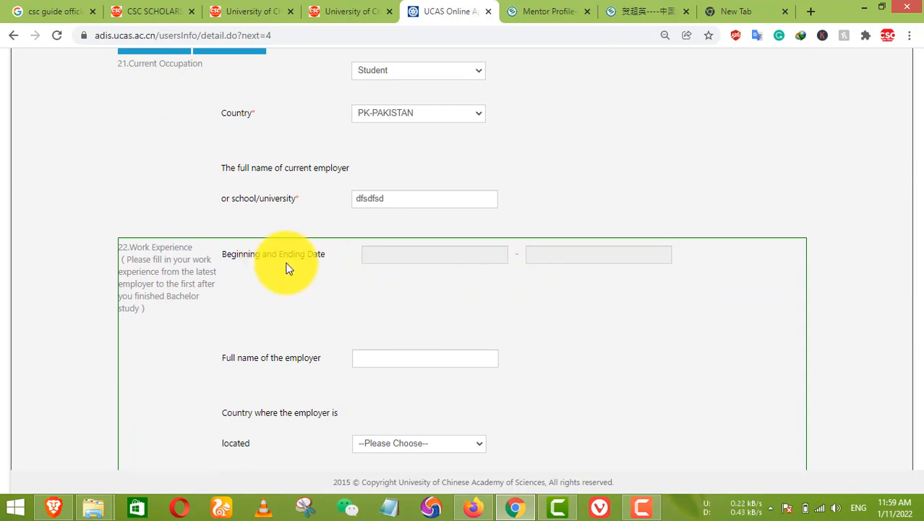
scroll(228, 247, "down", 5)
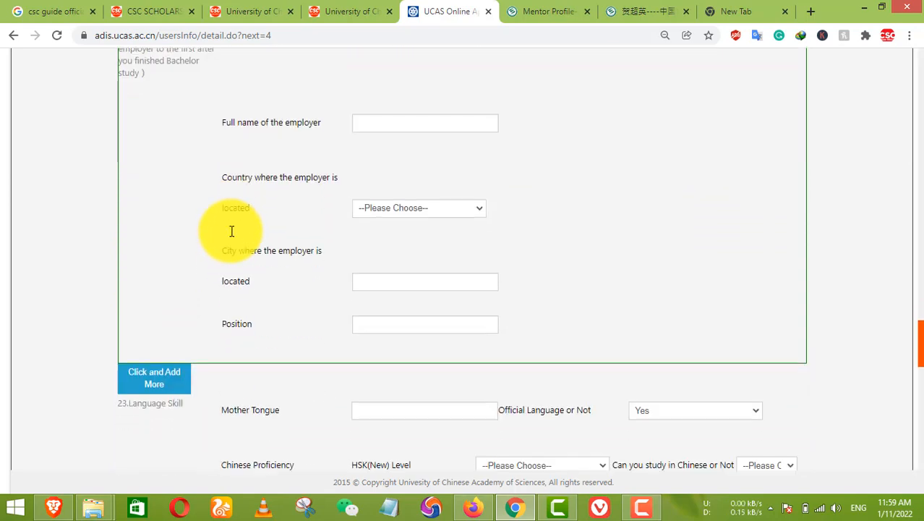
scroll(244, 202, "down", 4)
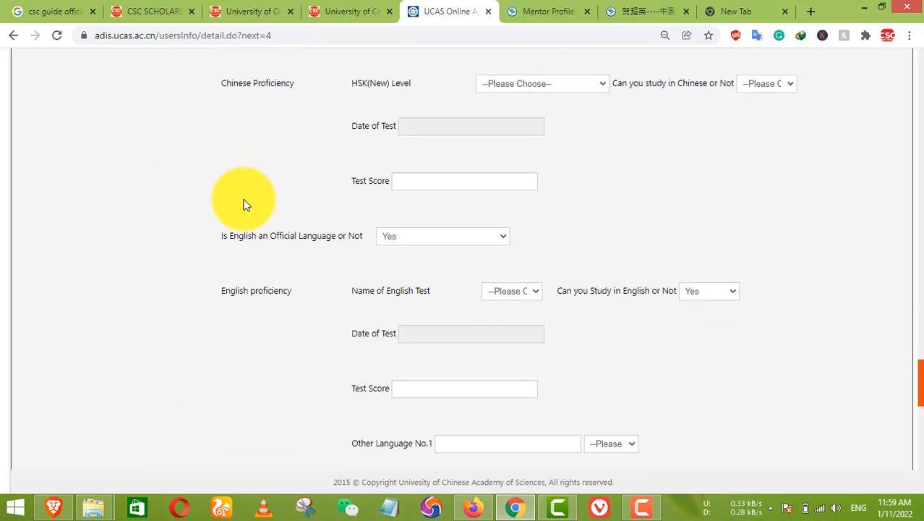
scroll(244, 200, "down", 2)
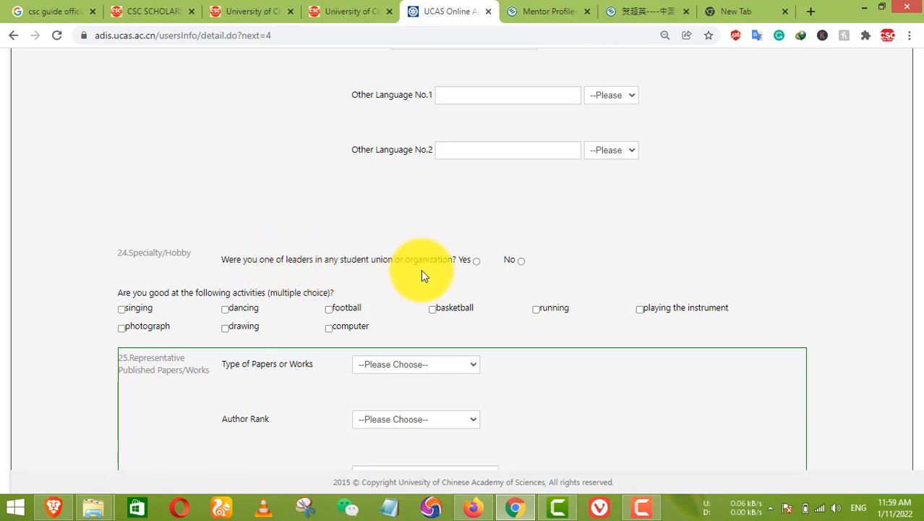
Under Specialty/Hobby, answer No to student union leadership and select football, running, basketball and computer as activities
left_click(520, 260)
scroll(310, 258, "down", 1)
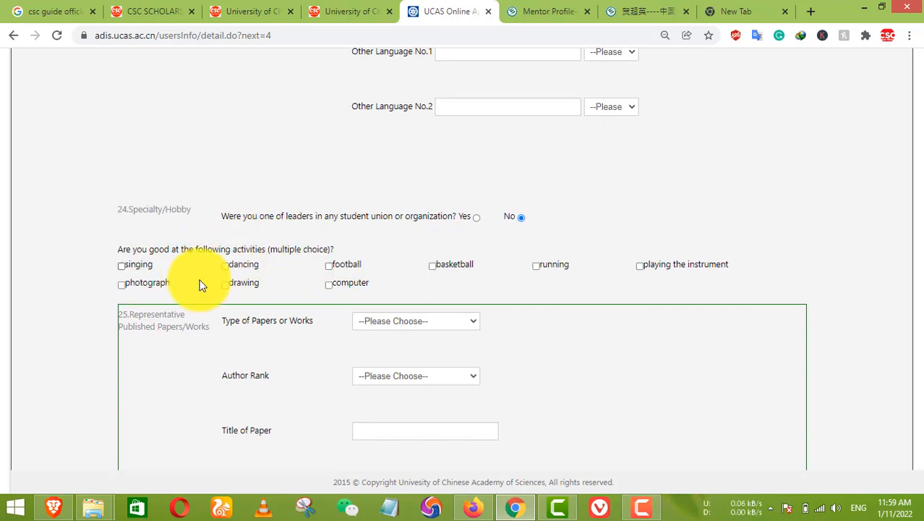
left_click(329, 266)
left_click(535, 265)
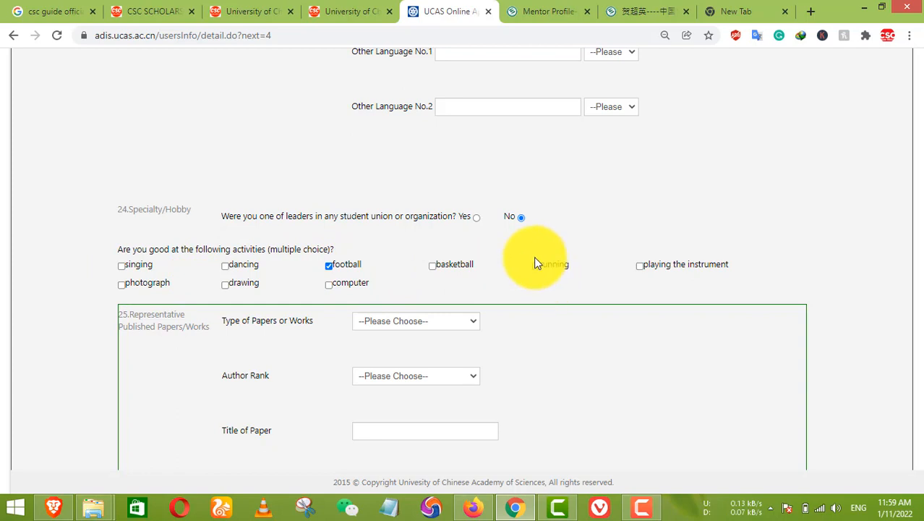
left_click(441, 266)
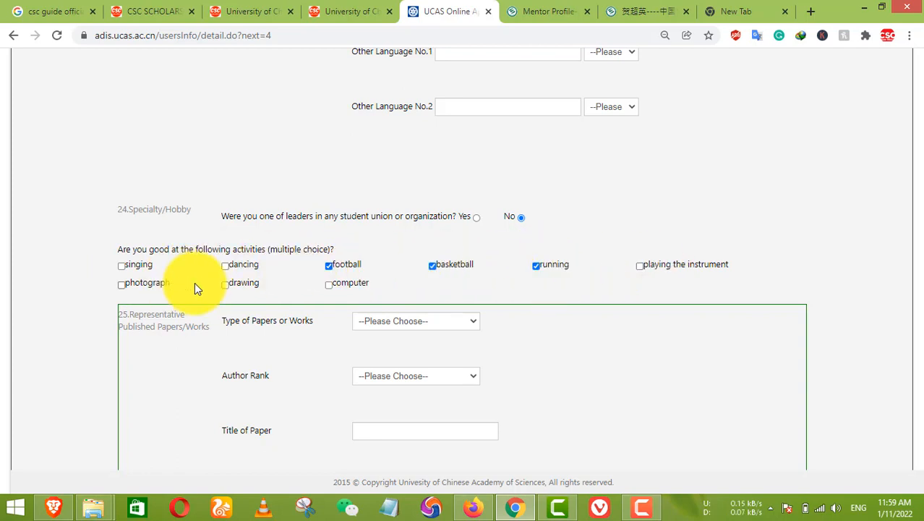
left_click(329, 284)
scroll(483, 296, "down", 1)
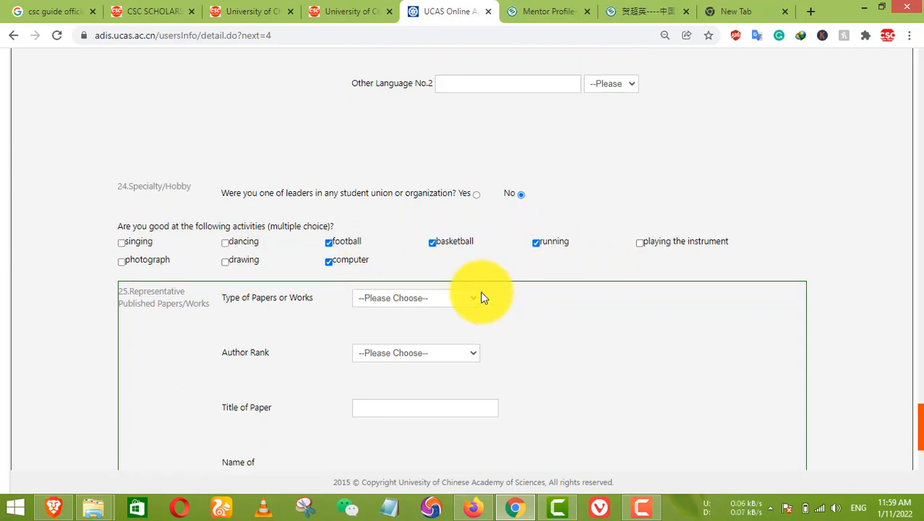
Review the Representative Published Papers/Works fields and move on to the Fund Source page of the application
scroll(483, 296, "down", 3)
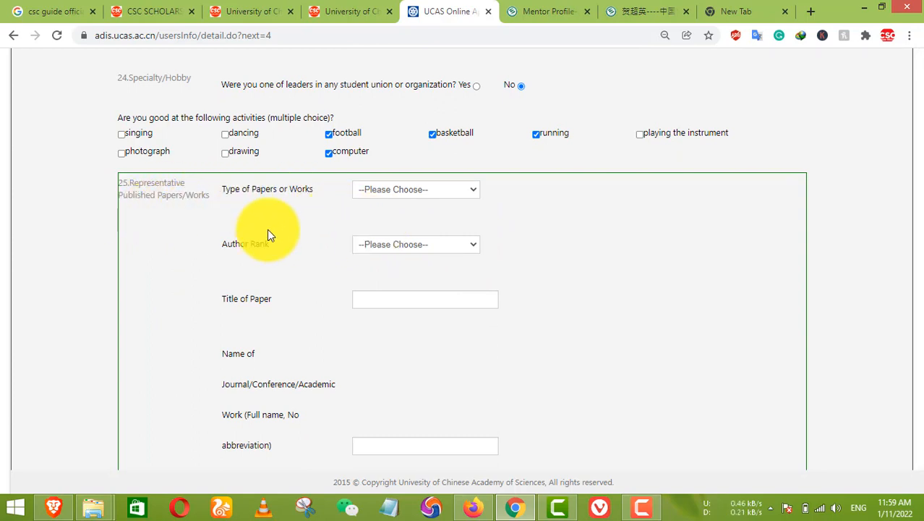
scroll(358, 235, "down", 5)
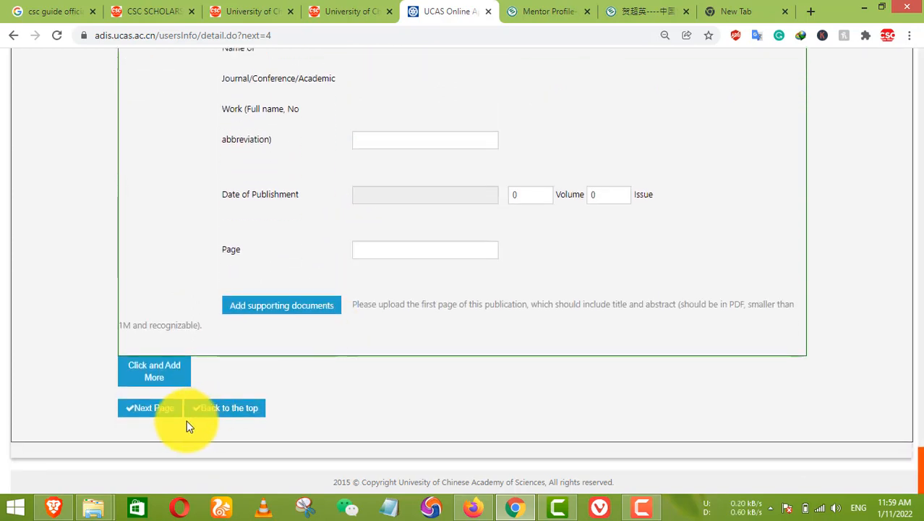
scroll(520, 325, "up", 15)
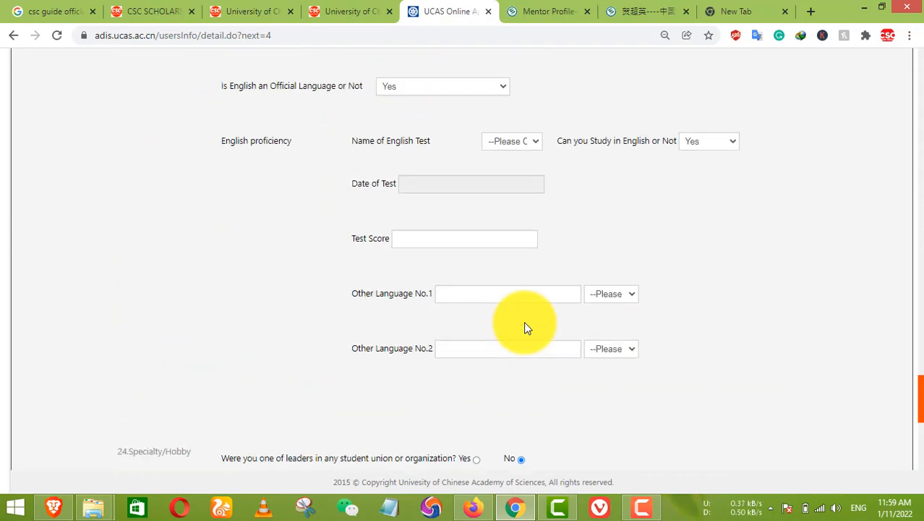
scroll(525, 329, "up", 15)
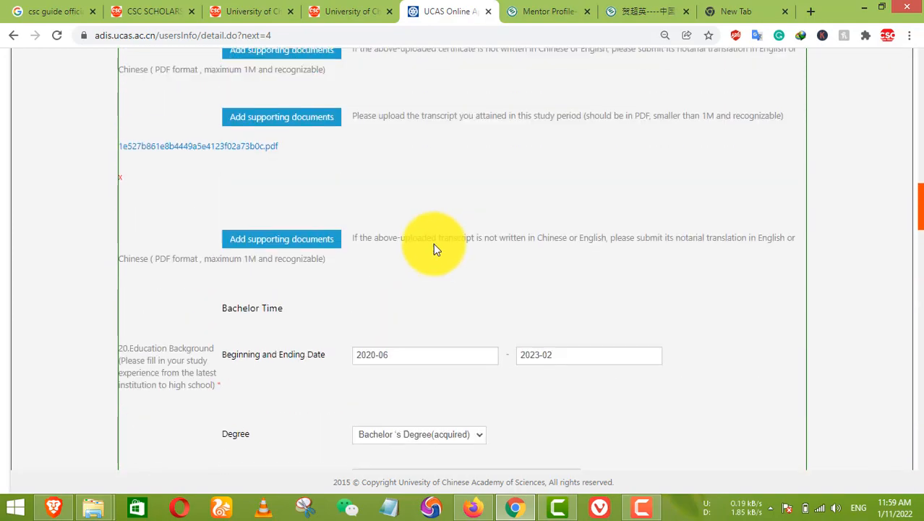
scroll(430, 242, "up", 12)
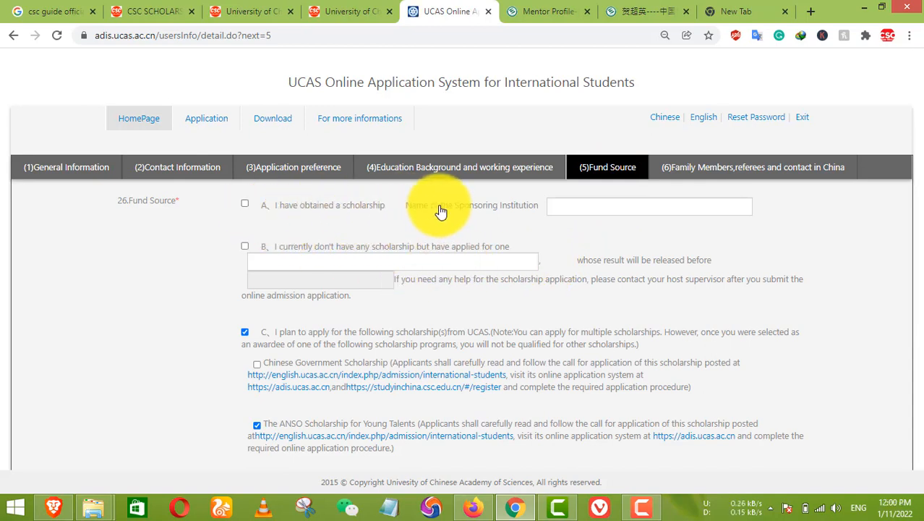
Clear the existing scholarship choices under Fund Source item C, and select the Chinese Government Scholarship with its series number field
scroll(217, 145, "down", 2)
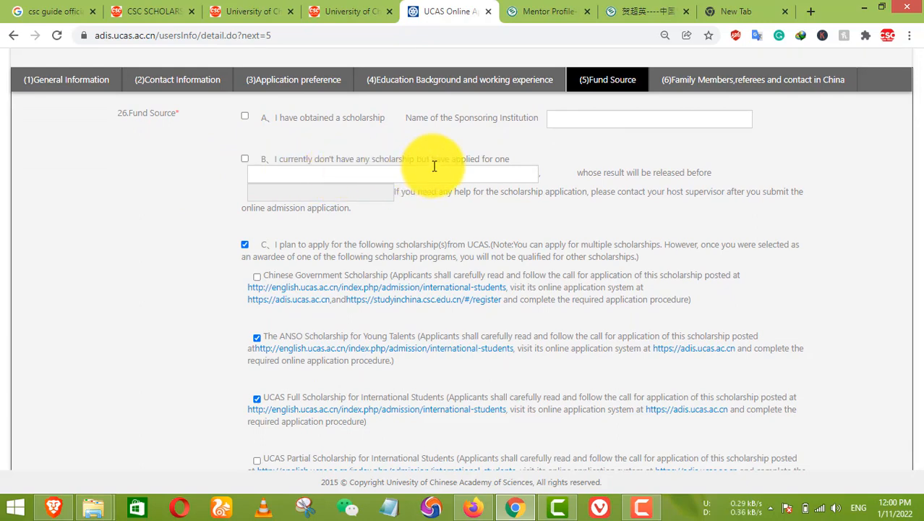
scroll(506, 181, "down", 2)
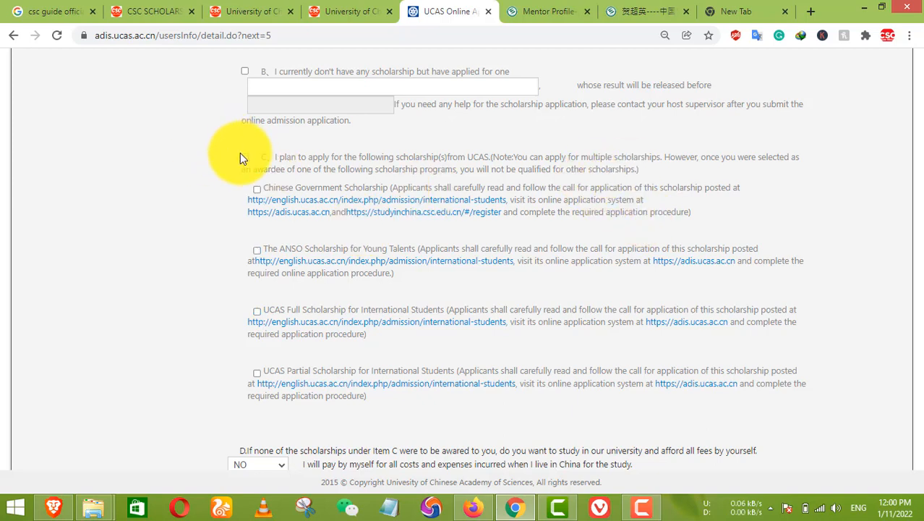
left_click(257, 191)
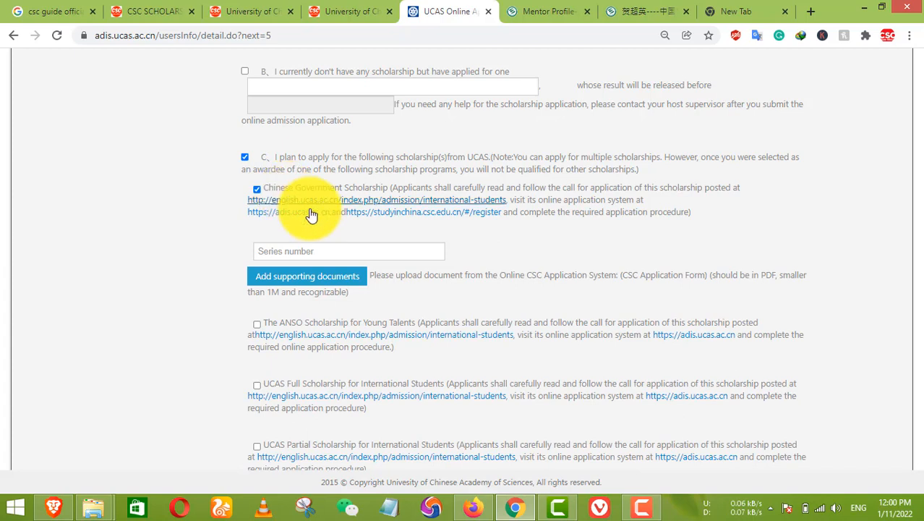
left_click(275, 251)
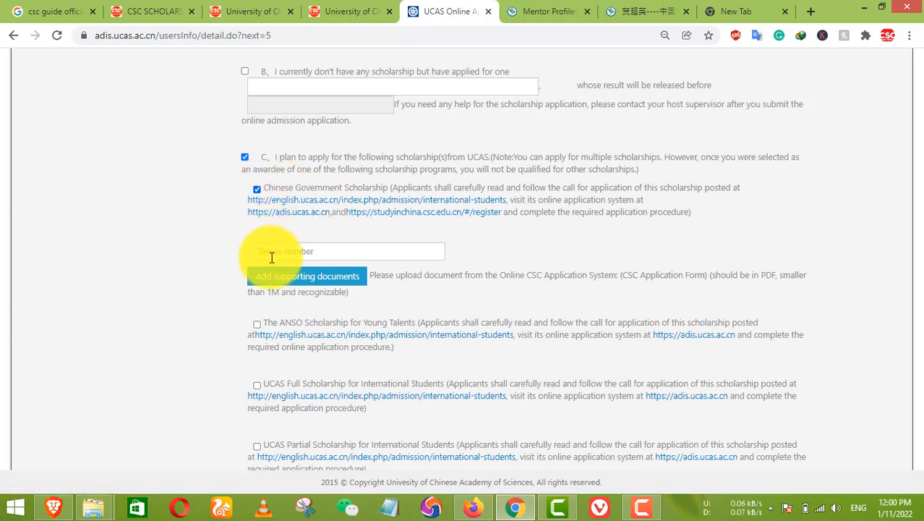
left_click(311, 248)
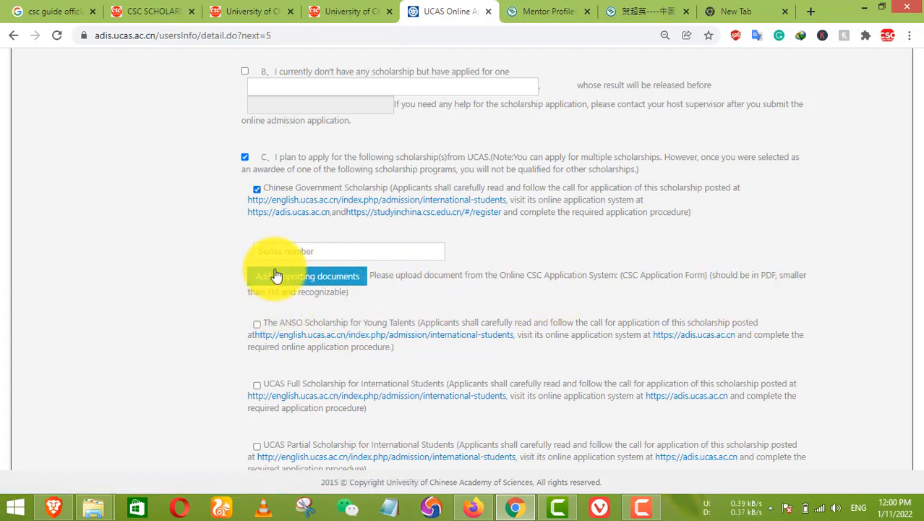
Add the ANSO Scholarship for Young Talents and the UCAS Full Scholarship for International Students to the item C selections
scroll(302, 287, "down", 1)
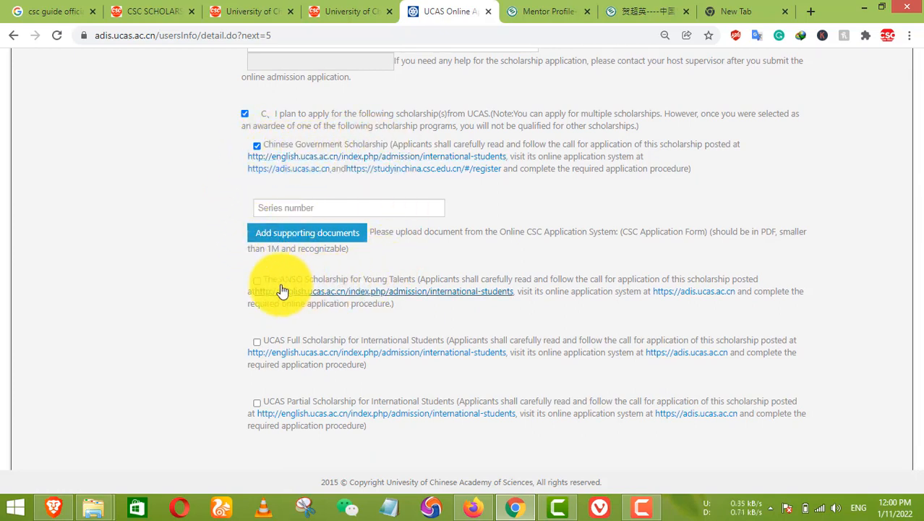
left_click(258, 282)
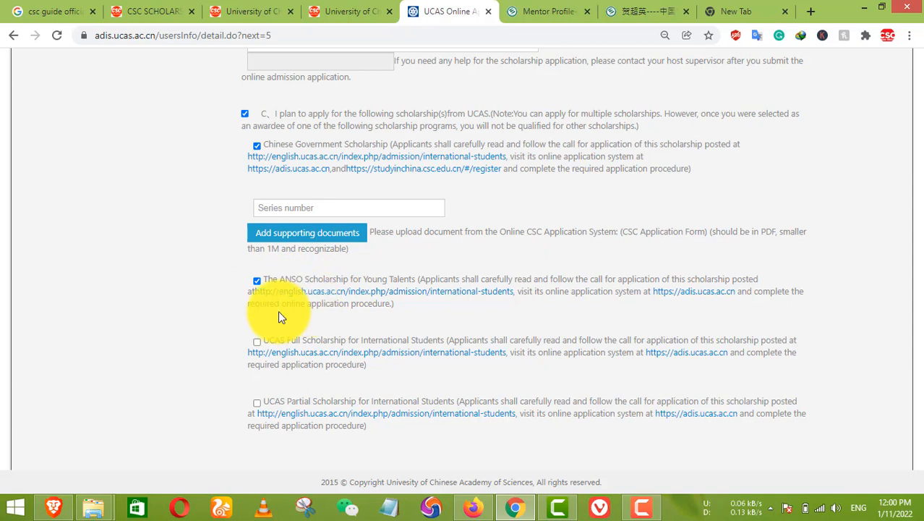
scroll(278, 312, "down", 1)
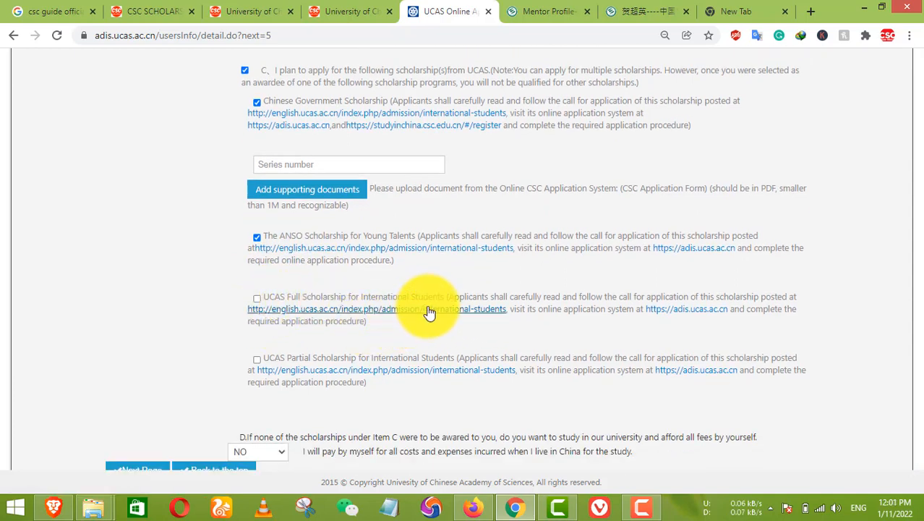
left_click(256, 298)
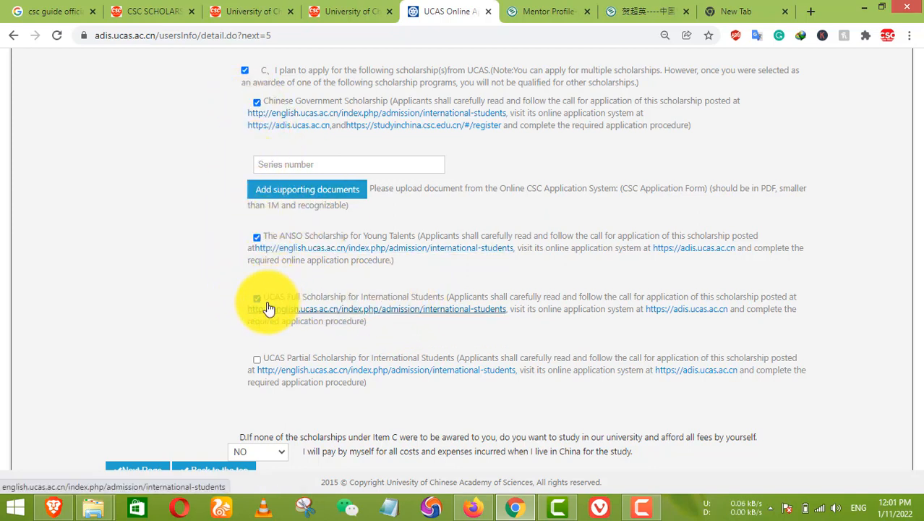
Leave only the UCAS Full Scholarship for International Students selected under item C, and answer NO to self-funding under item D
left_click(257, 103)
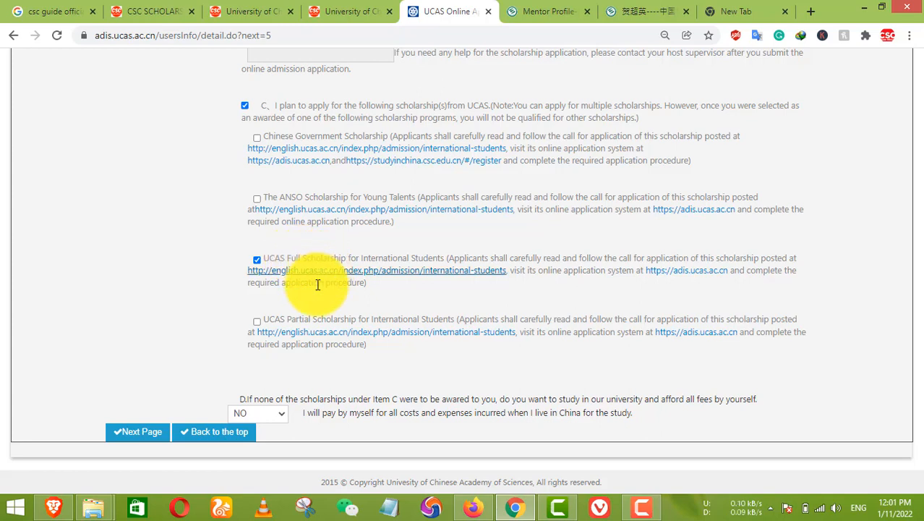
left_click(256, 261)
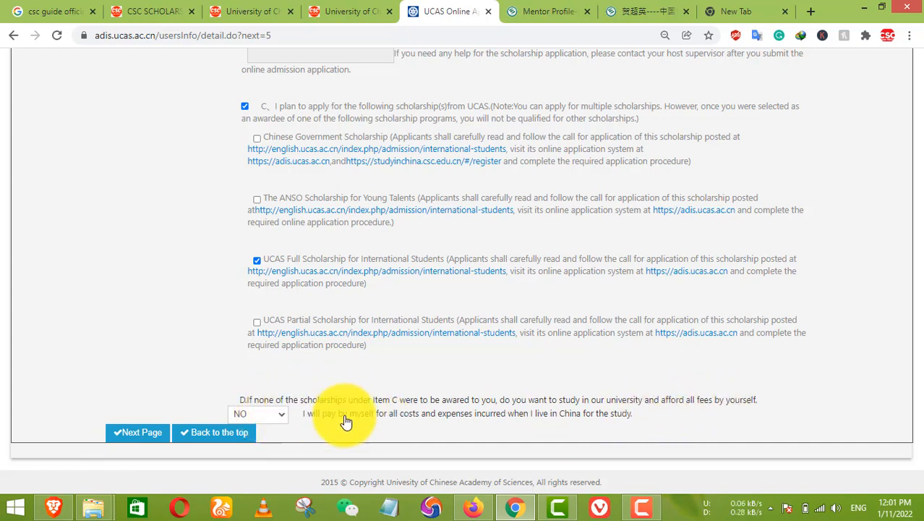
left_click(273, 413)
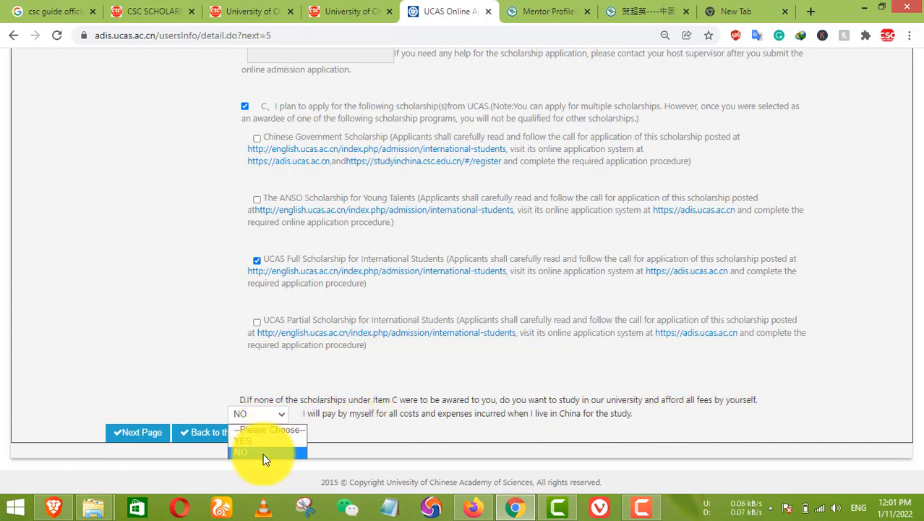
left_click(263, 452)
Go to section 6 on family members, referees and contact in China, and set the first family member's relationship to Father
scroll(457, 378, "up", 3)
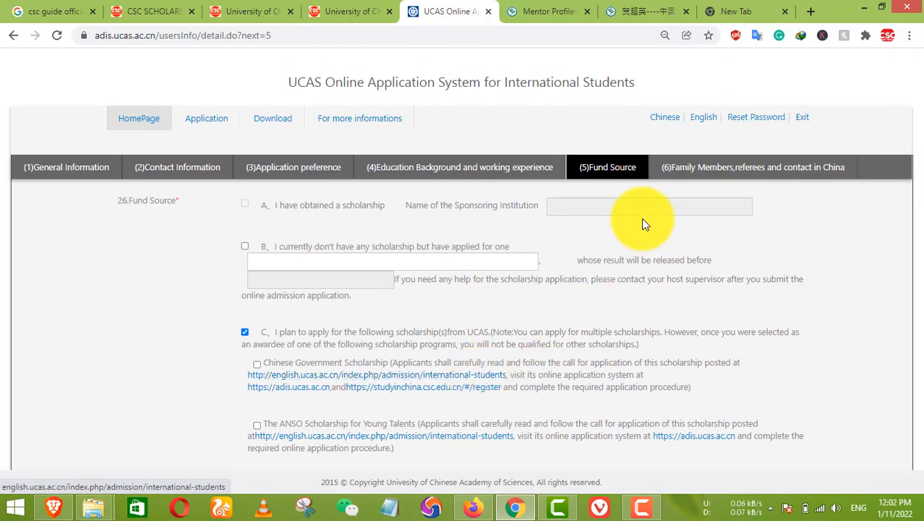
left_click(659, 166)
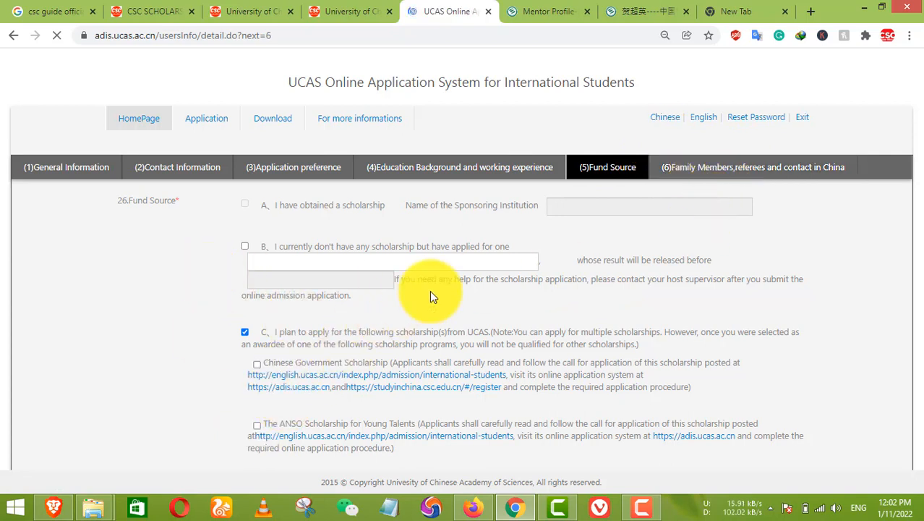
scroll(648, 316, "down", 3)
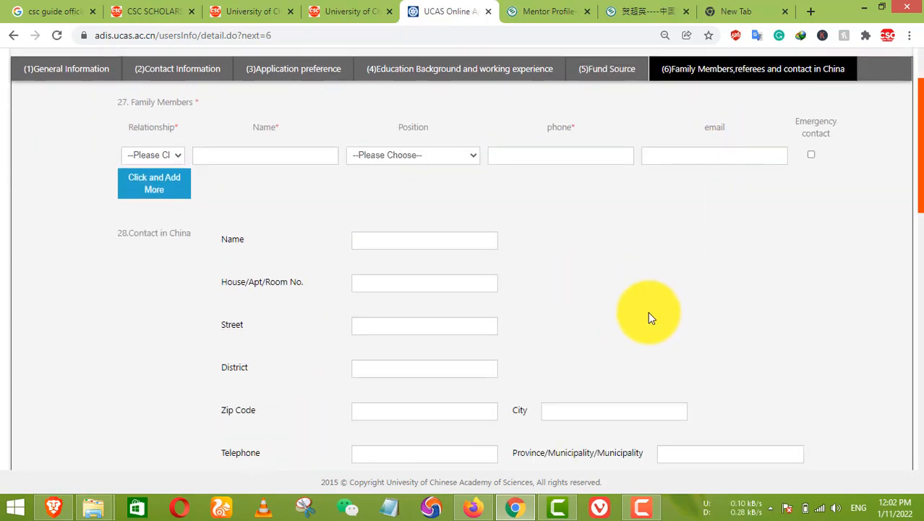
left_click(177, 116)
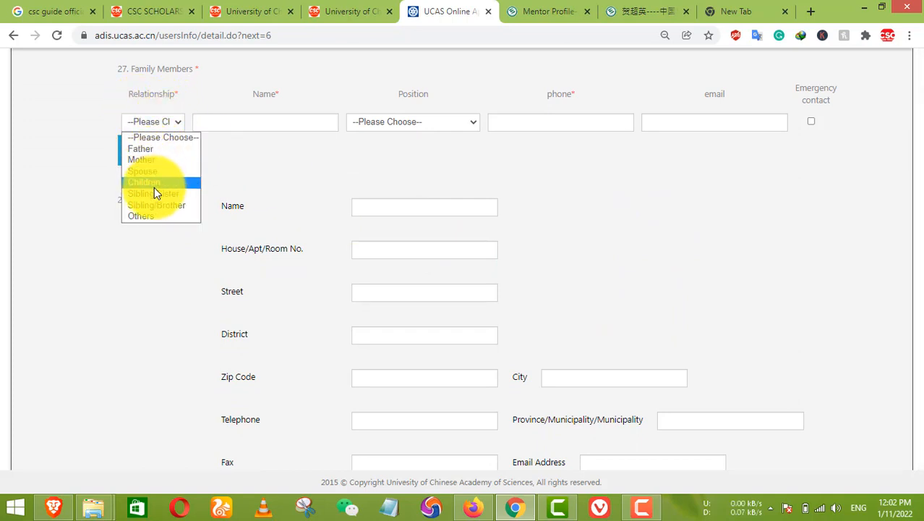
left_click(154, 149)
left_click(300, 124)
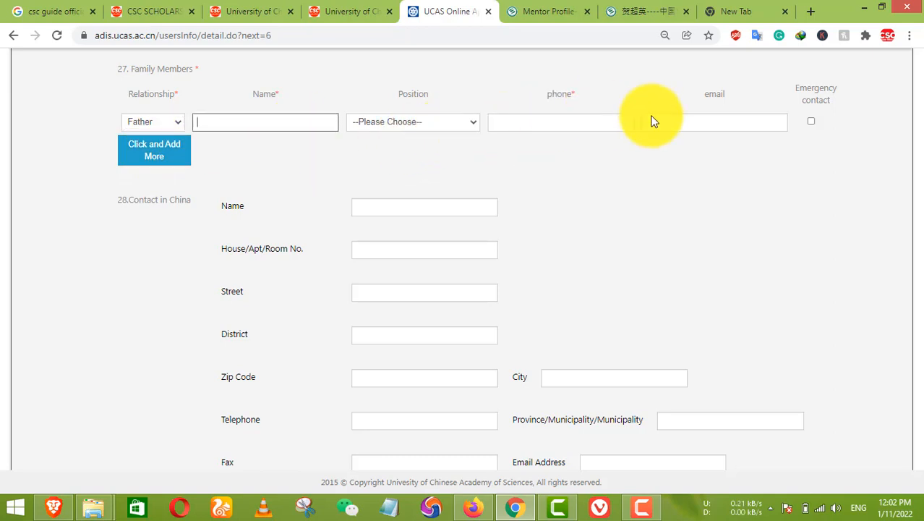
Examine the Contact in China fields and both Referee blocks, including the recommendation letter upload requirements
scroll(486, 217, "down", 3)
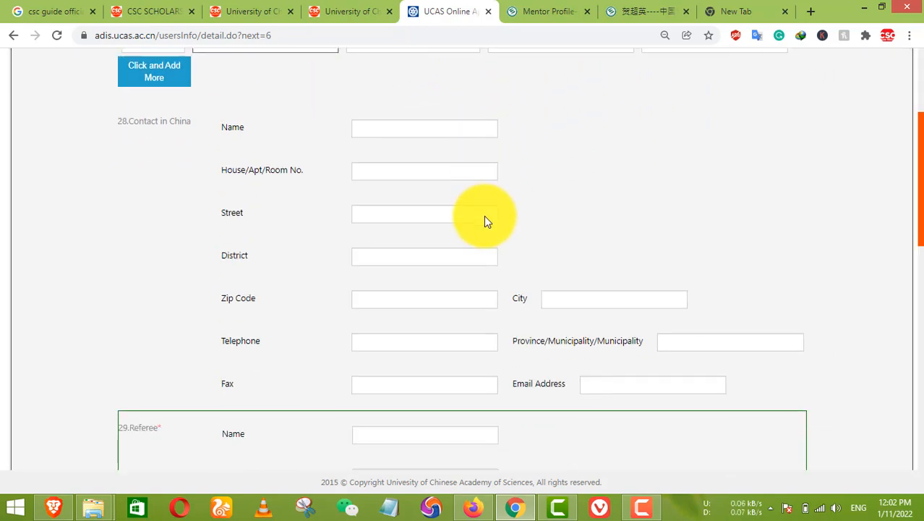
scroll(351, 121, "up", 1)
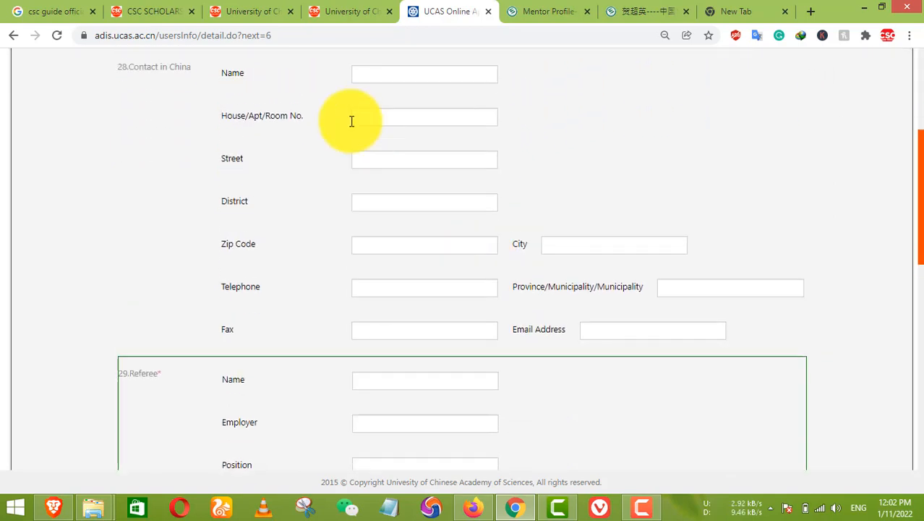
left_click(352, 73)
scroll(383, 273, "down", 3)
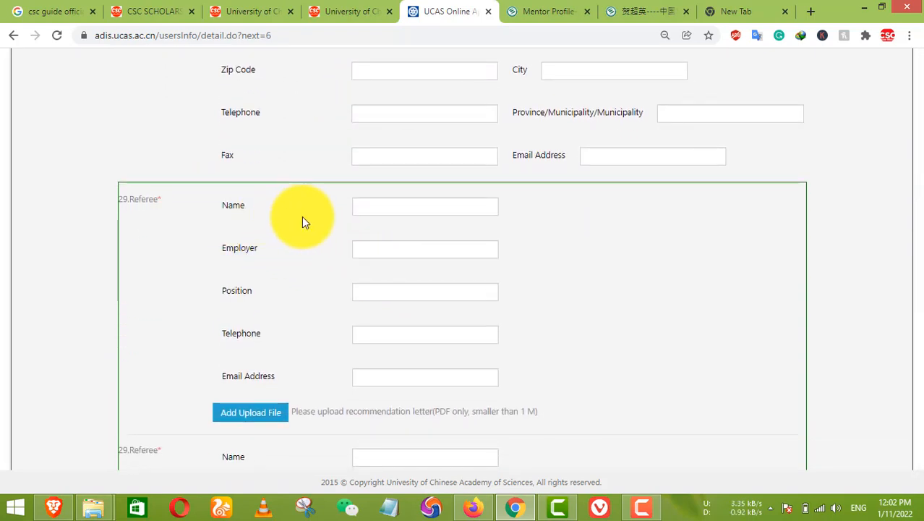
scroll(303, 224, "down", 4)
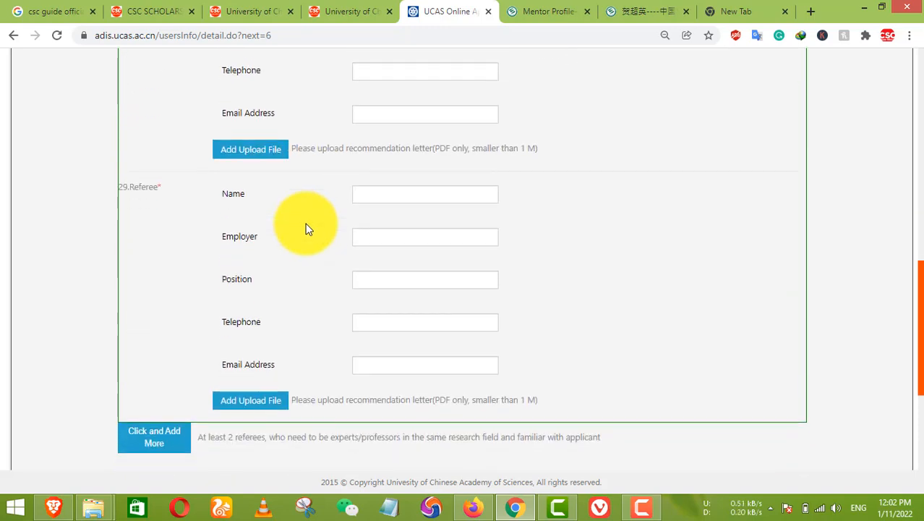
scroll(307, 229, "up", 3)
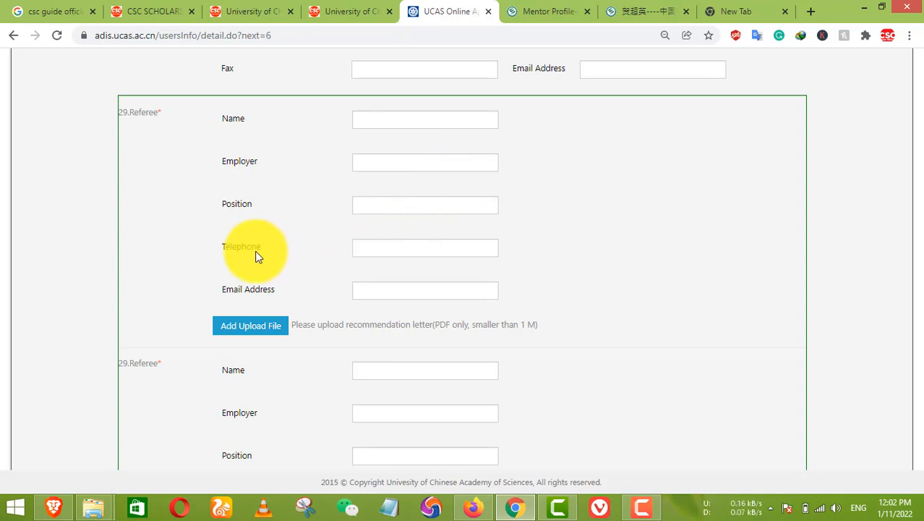
left_click_drag(302, 325, 487, 324)
scroll(255, 329, "down", 2)
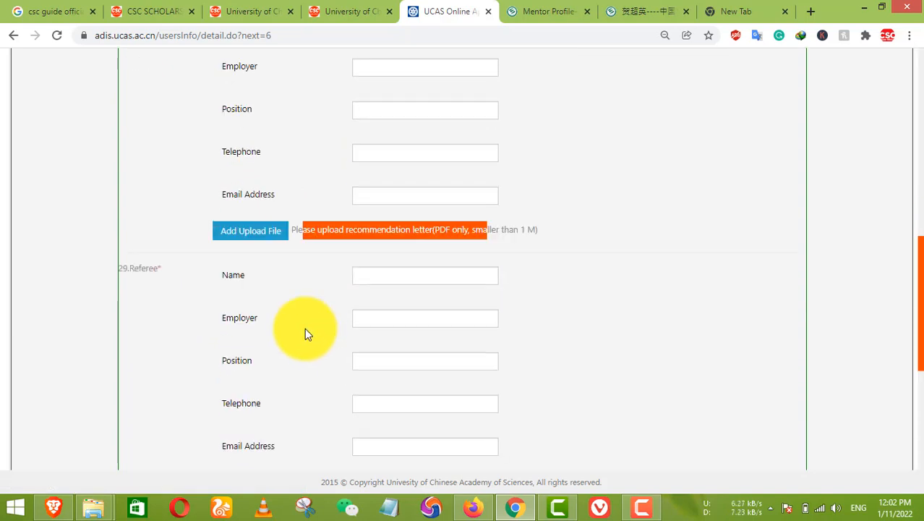
scroll(319, 433, "down", 2)
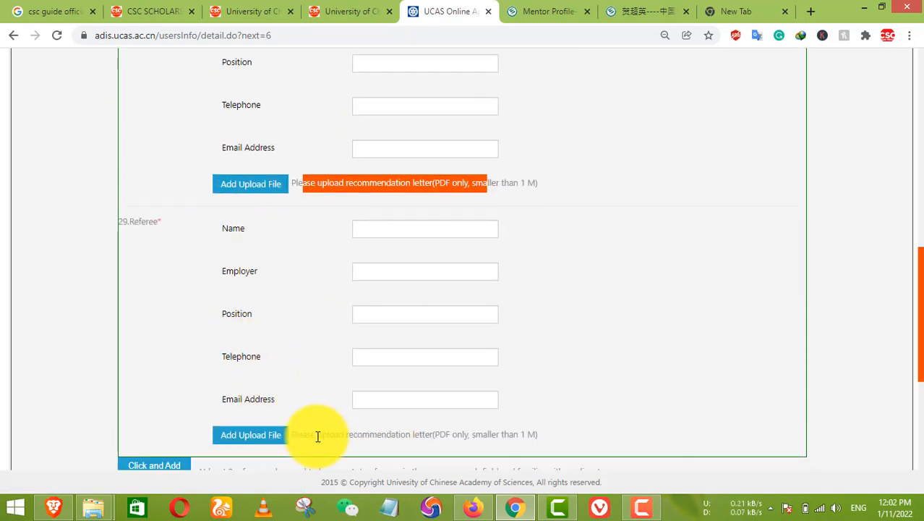
Under item 30 Others, try Yes for the question on criminal convictions or pending charges, and finally answer No
scroll(535, 359, "down", 2)
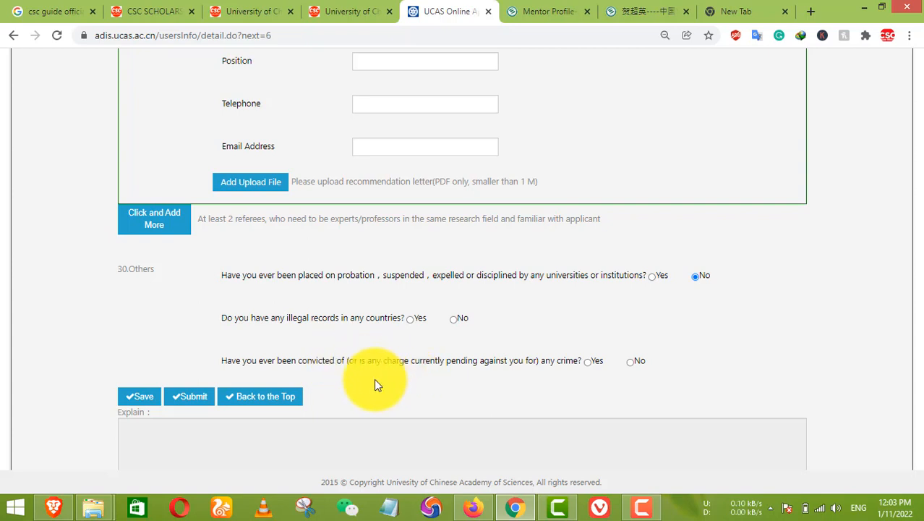
left_click(591, 361)
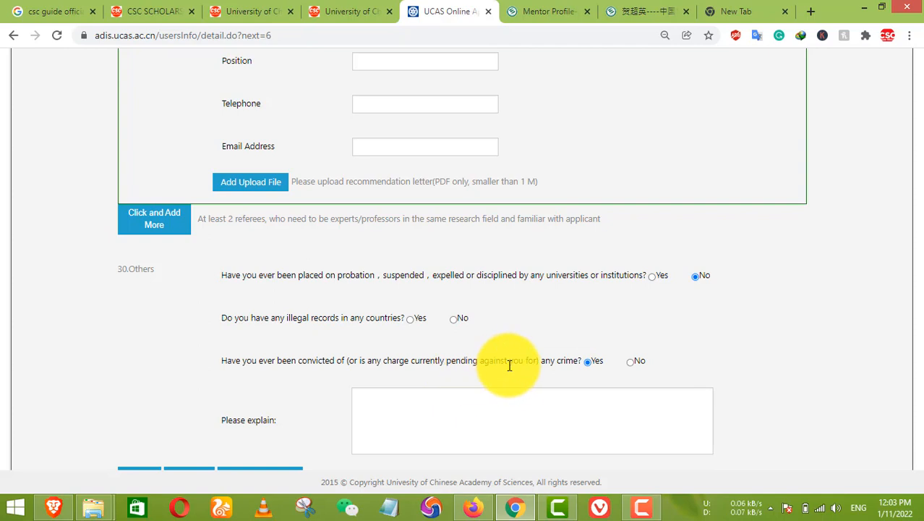
left_click(633, 360)
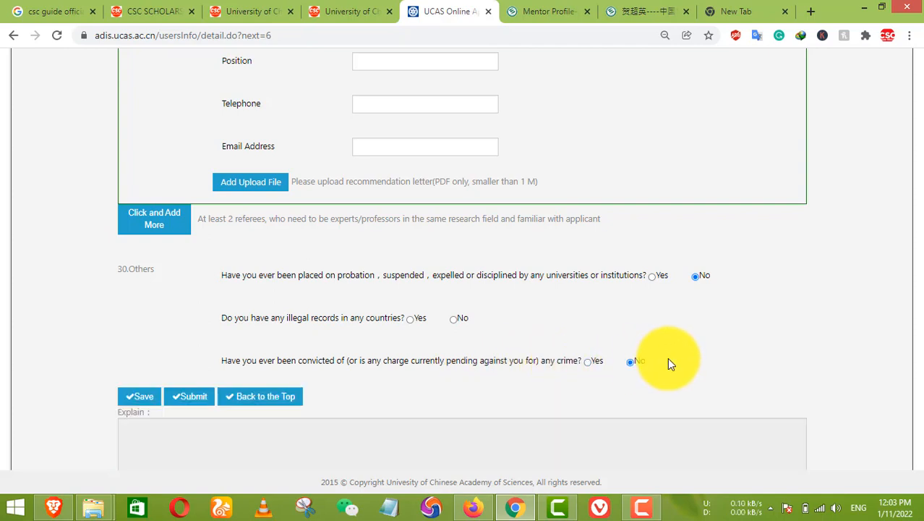
scroll(506, 368, "down", 1)
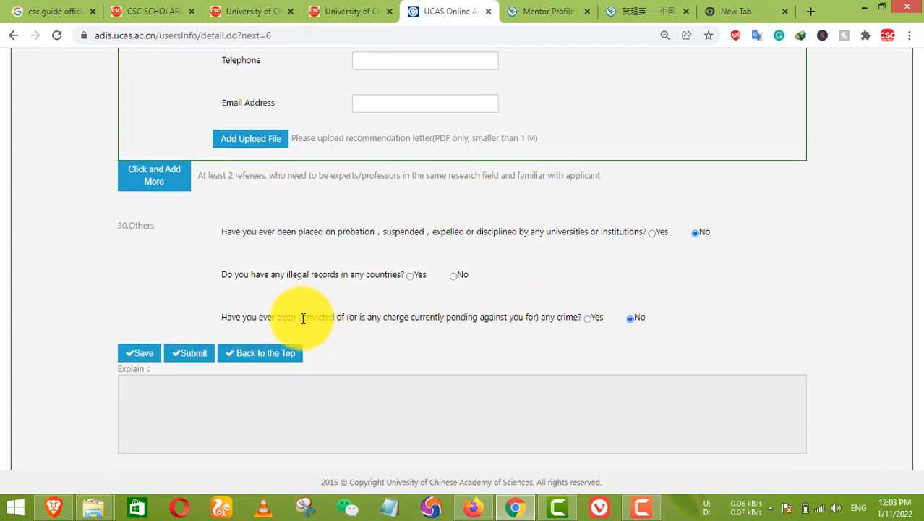
double_click(302, 318)
left_click_drag(301, 320, 345, 320)
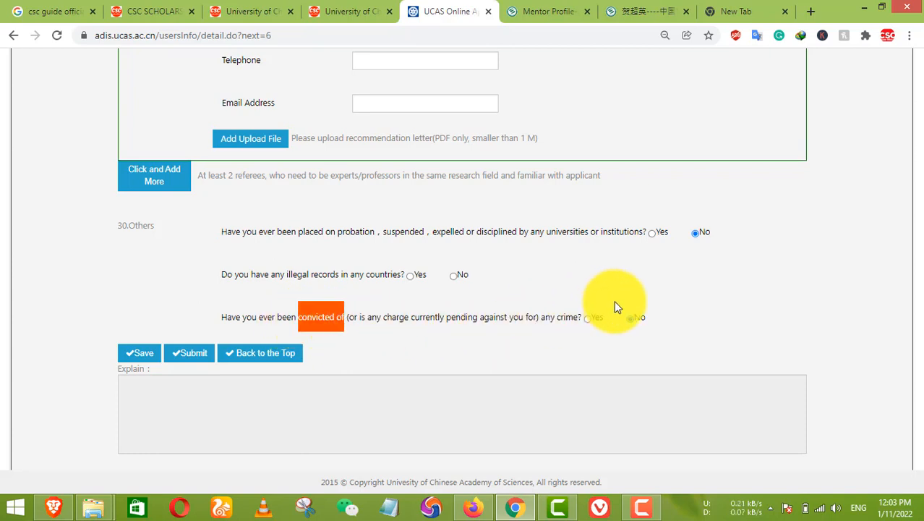
scroll(594, 326, "down", 1)
left_click(246, 190)
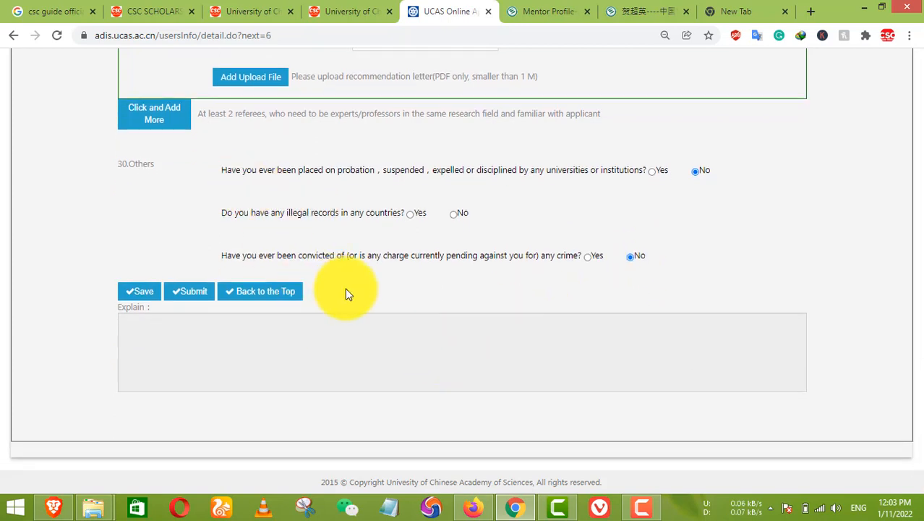
left_click(589, 258)
left_click(630, 259)
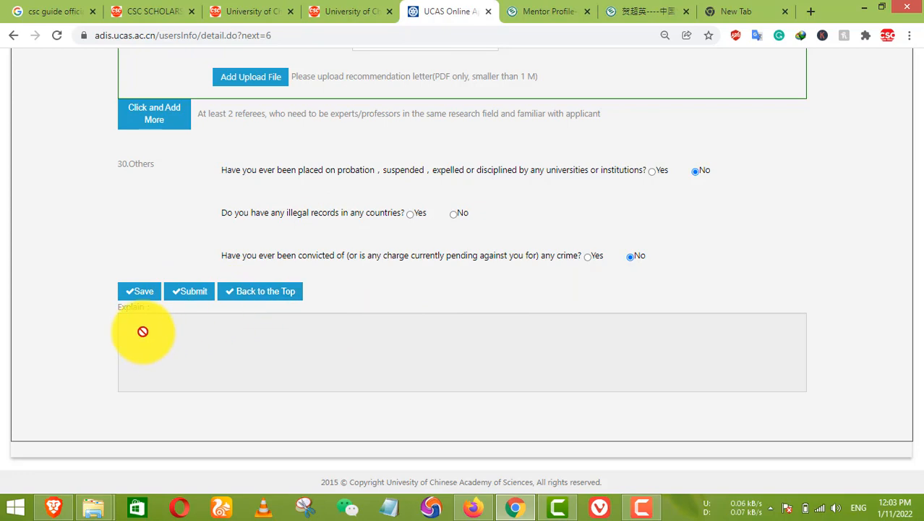
Review the section 6 form from Family Members through the referees to the Others questions and the save and submit options
scroll(431, 310, "up", 20)
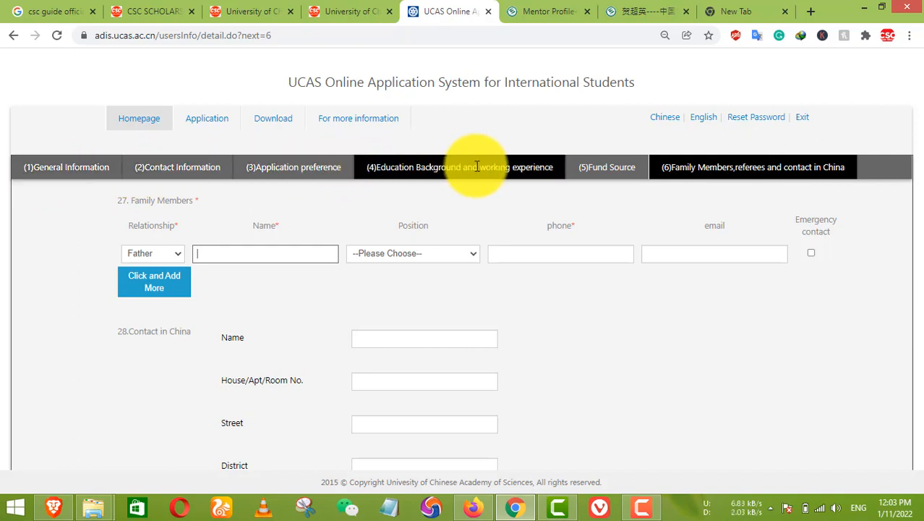
scroll(477, 269, "down", 2)
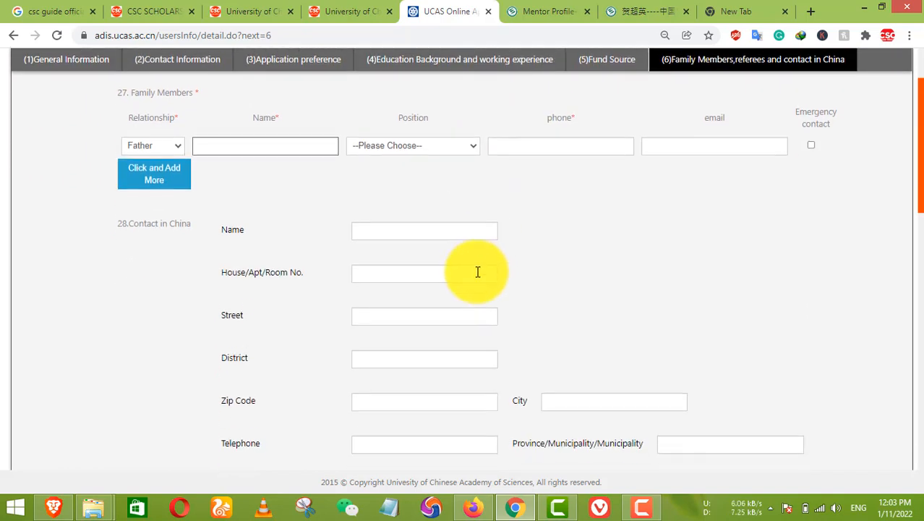
scroll(403, 272, "down", 1)
scroll(406, 268, "up", 3)
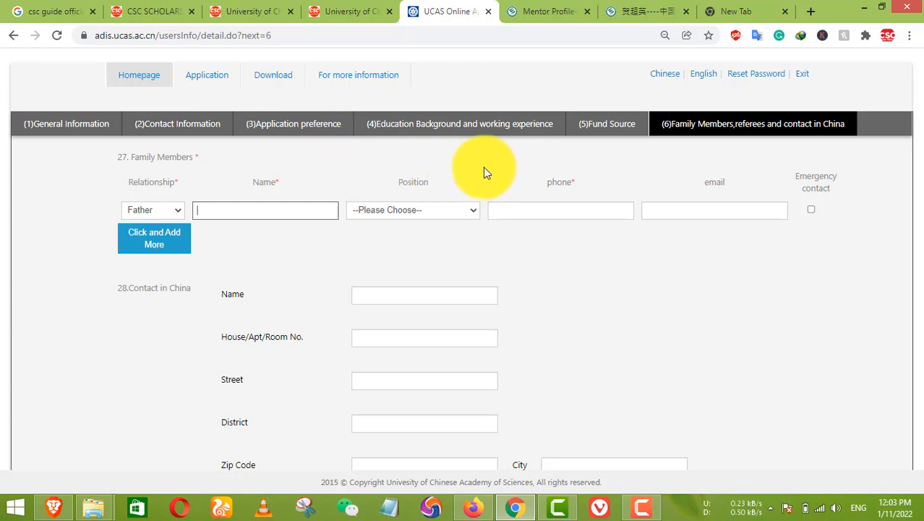
scroll(360, 384, "down", 6)
scroll(329, 381, "down", 7)
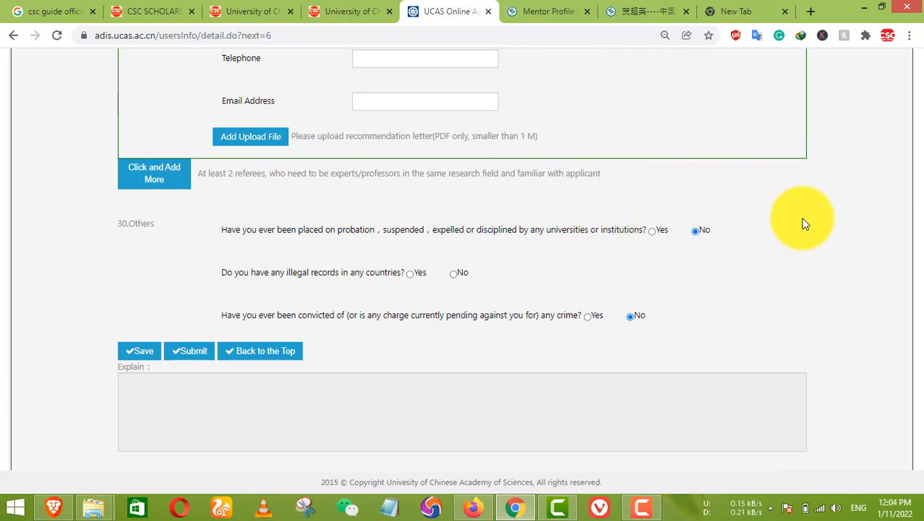
scroll(804, 224, "up", 8)
Switch to the CSC Guide Officials page on the UCAS scholarship and examine its application instructions and web address
left_click(333, 11)
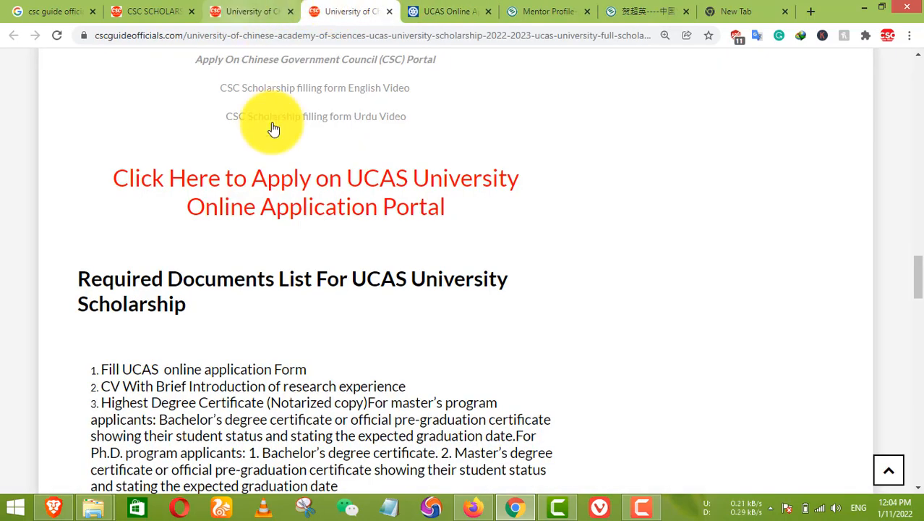
scroll(272, 129, "up", 5)
left_click_drag(181, 36, 96, 41)
left_click(159, 40)
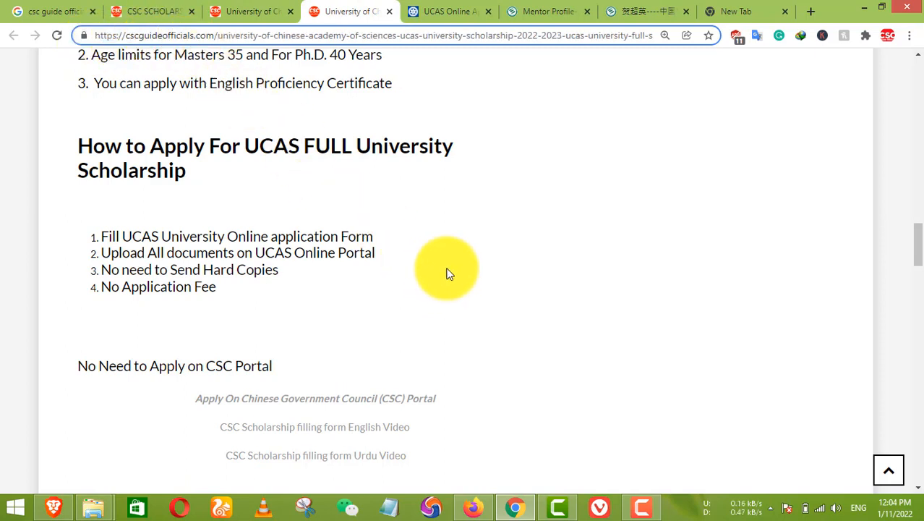